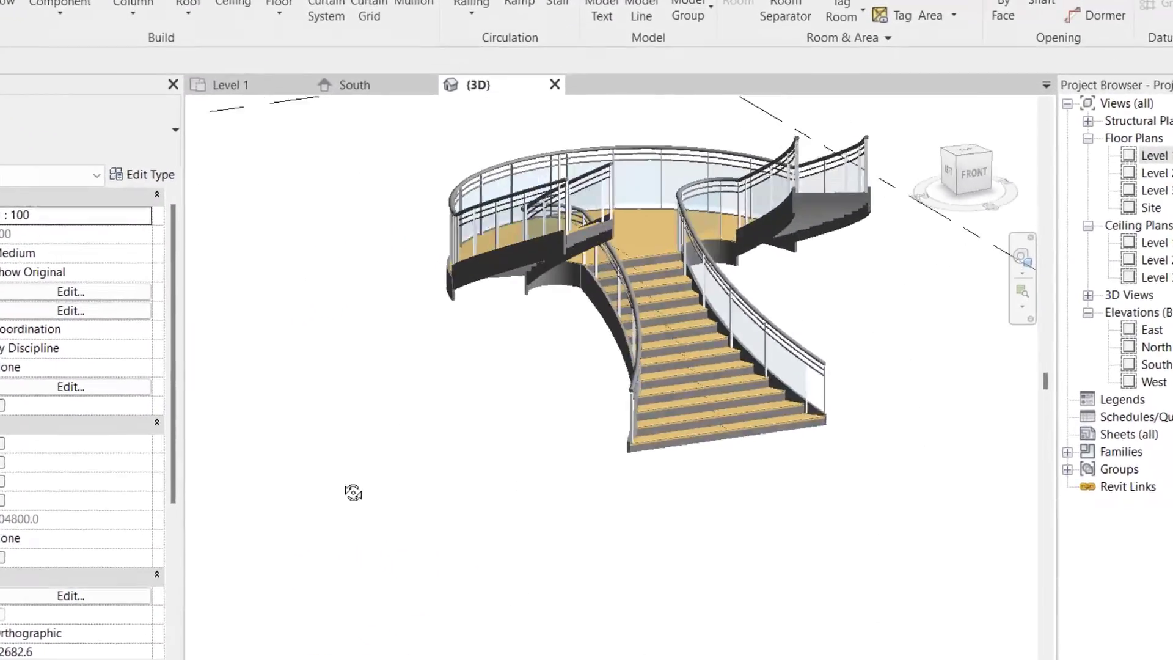
# Examine the completed curved staircase model in 3D from the front and the back
pyautogui.keyDown('shift'); pyautogui.moveTo(353, 492); pyautogui.dragTo(903, 560, button='middle'); pyautogui.keyUp('shift')
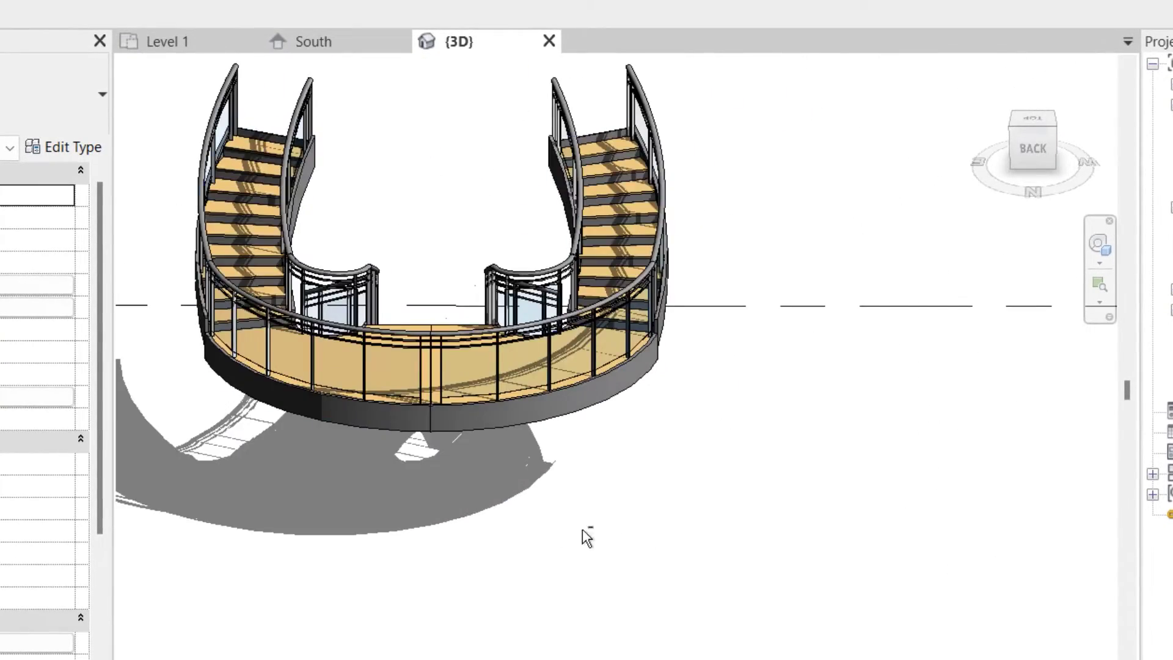
pyautogui.keyDown('shift'); pyautogui.moveTo(456, 530); pyautogui.dragTo(751, 536, button='middle'); pyautogui.keyUp('shift')
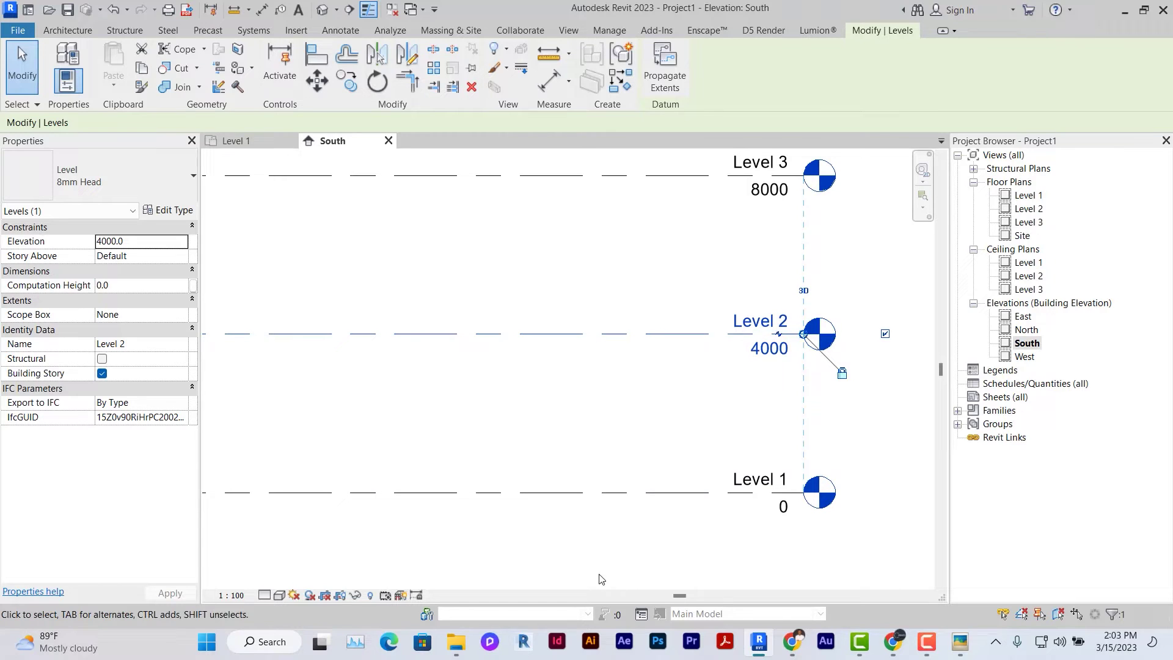
# Switch to Picasa Photo Viewer and examine the reference plan of the curved staircase with two side flights
pyautogui.click(259, 641)
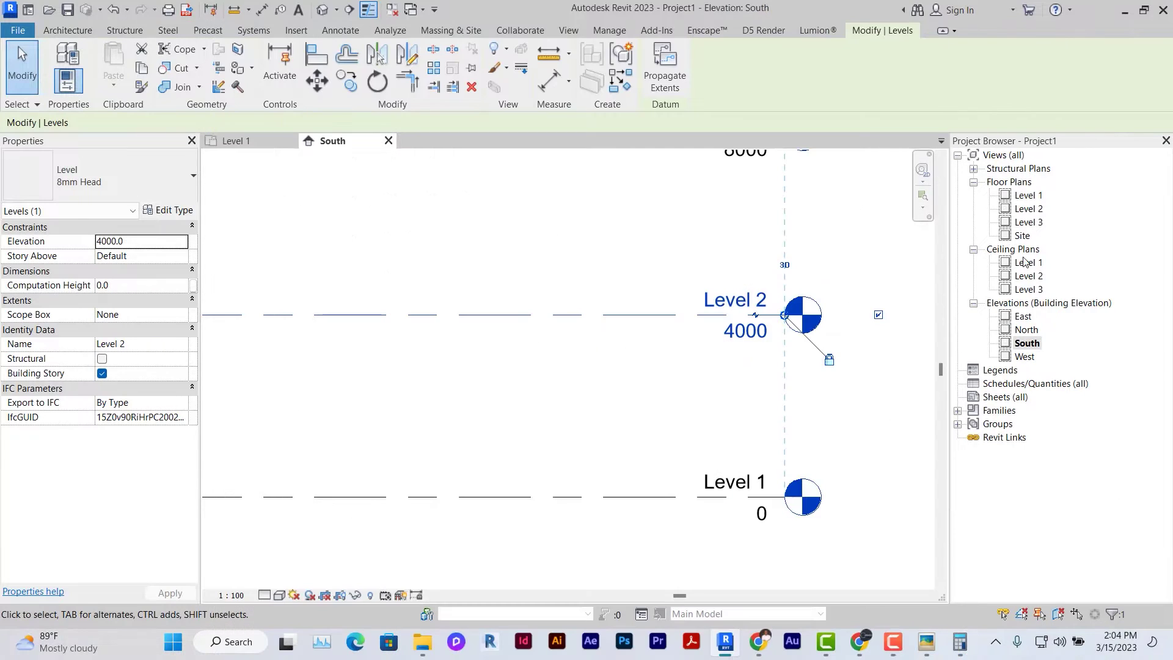
pyautogui.click(928, 646)
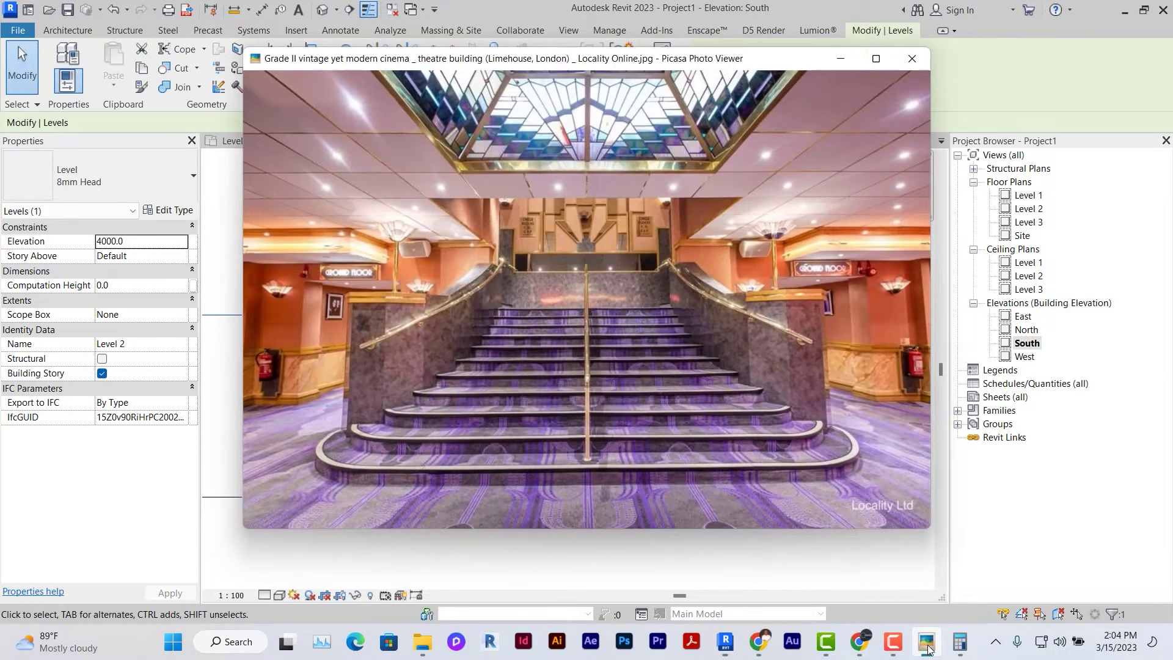
pyautogui.press('Right')
pyautogui.press('Right')
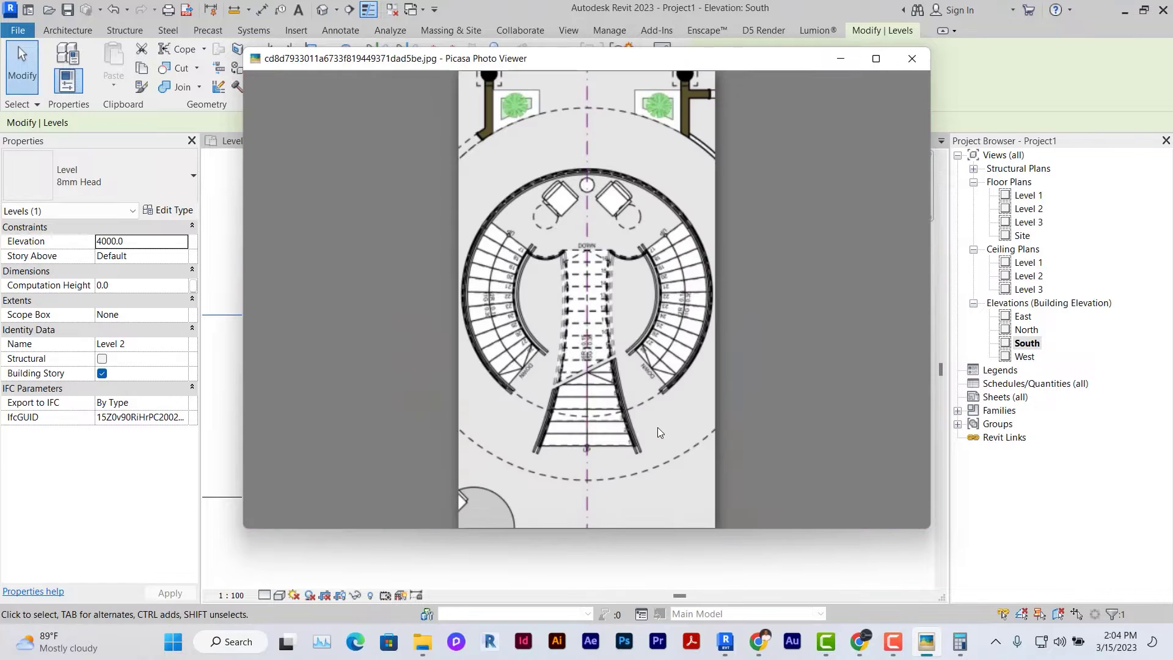
pyautogui.scroll(1, 503, 276)
pyautogui.scroll(2, 503, 279)
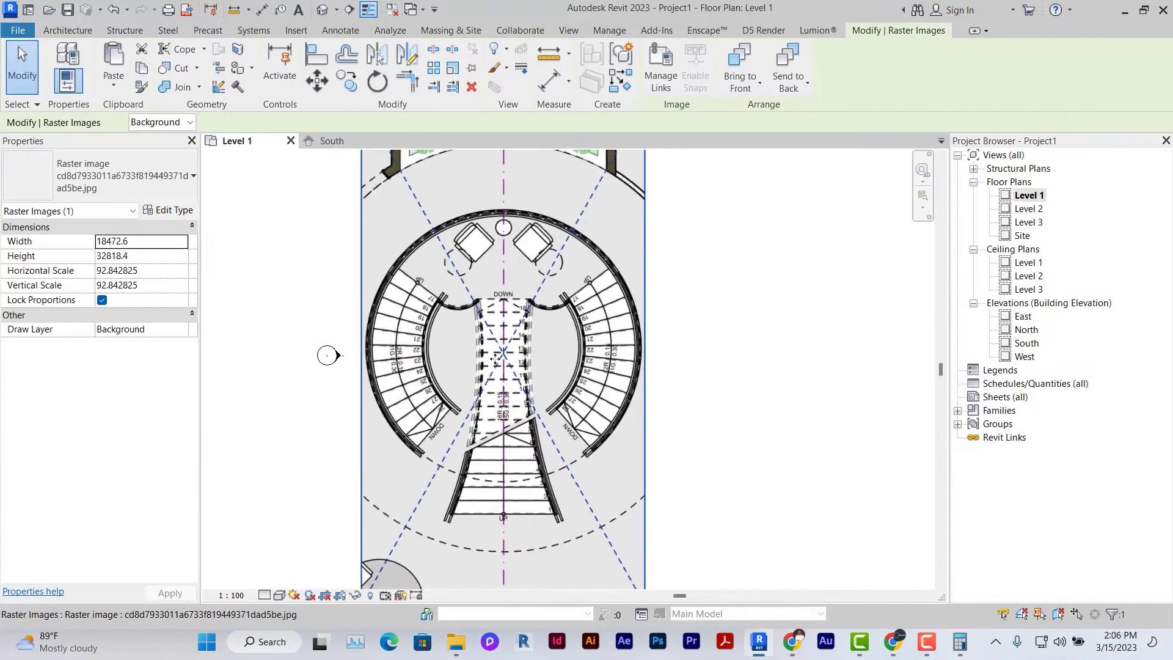
# Examine the stair plan image placed on Level 1 and clear its selection
pyautogui.moveTo(707, 354); pyautogui.dragTo(592, 358, button='middle')
pyautogui.scroll(-2, 592, 357)
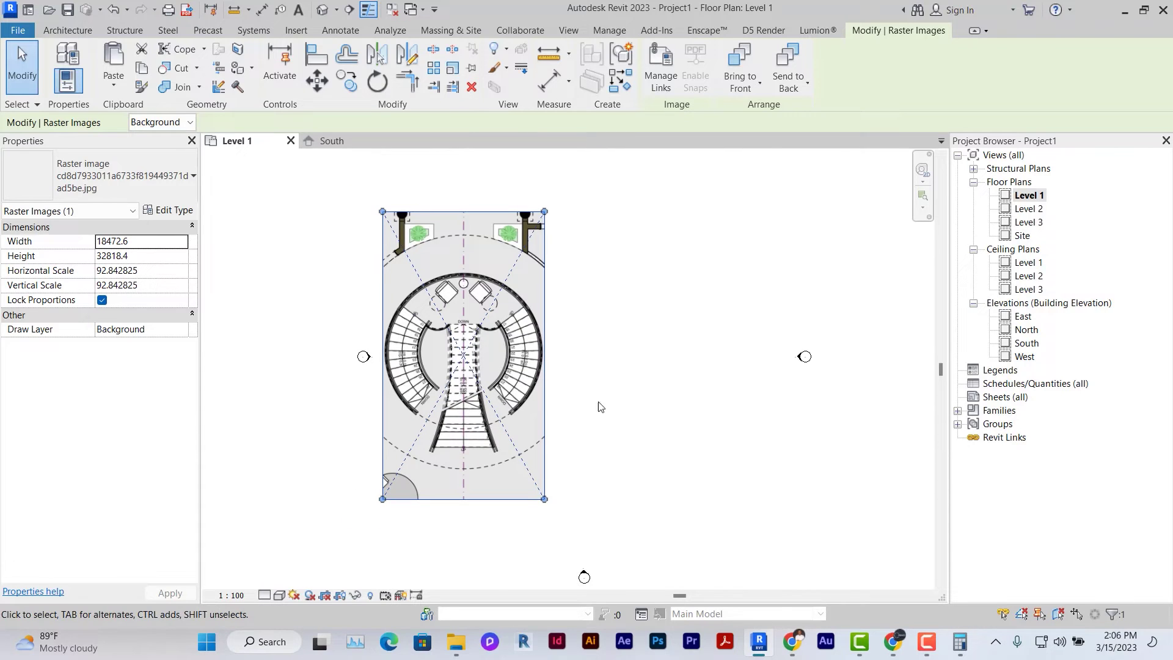
pyautogui.moveTo(610, 431); pyautogui.dragTo(604, 445, button='middle')
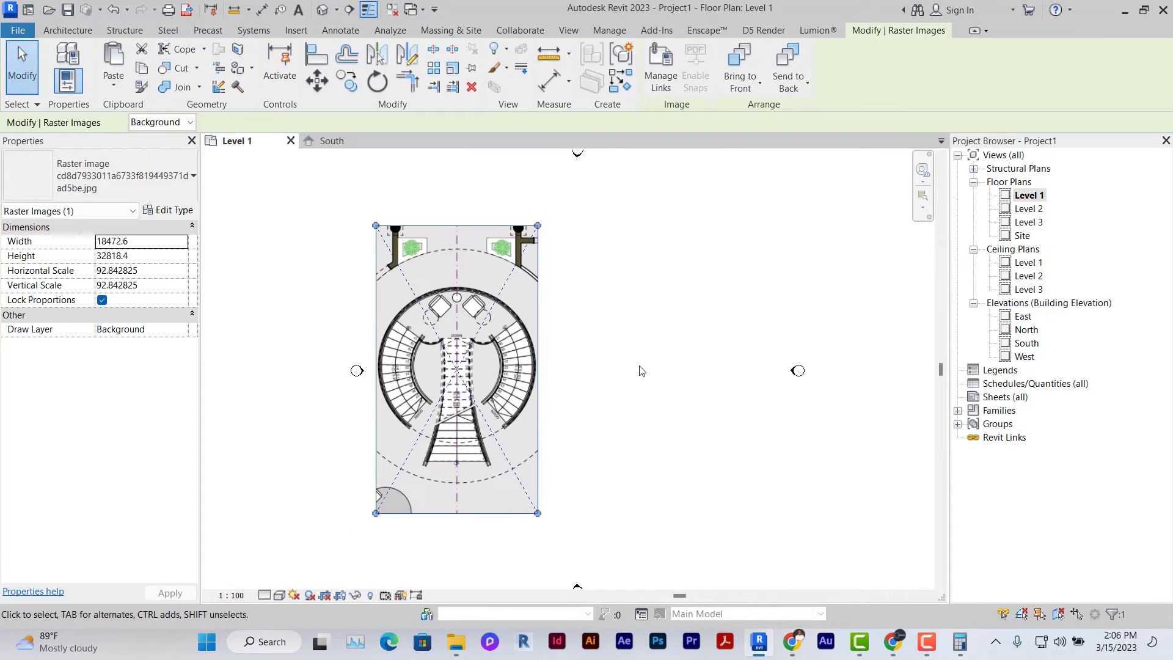
pyautogui.moveTo(629, 401); pyautogui.dragTo(589, 448, button='middle')
pyautogui.click(587, 397)
pyautogui.scroll(1, 589, 448)
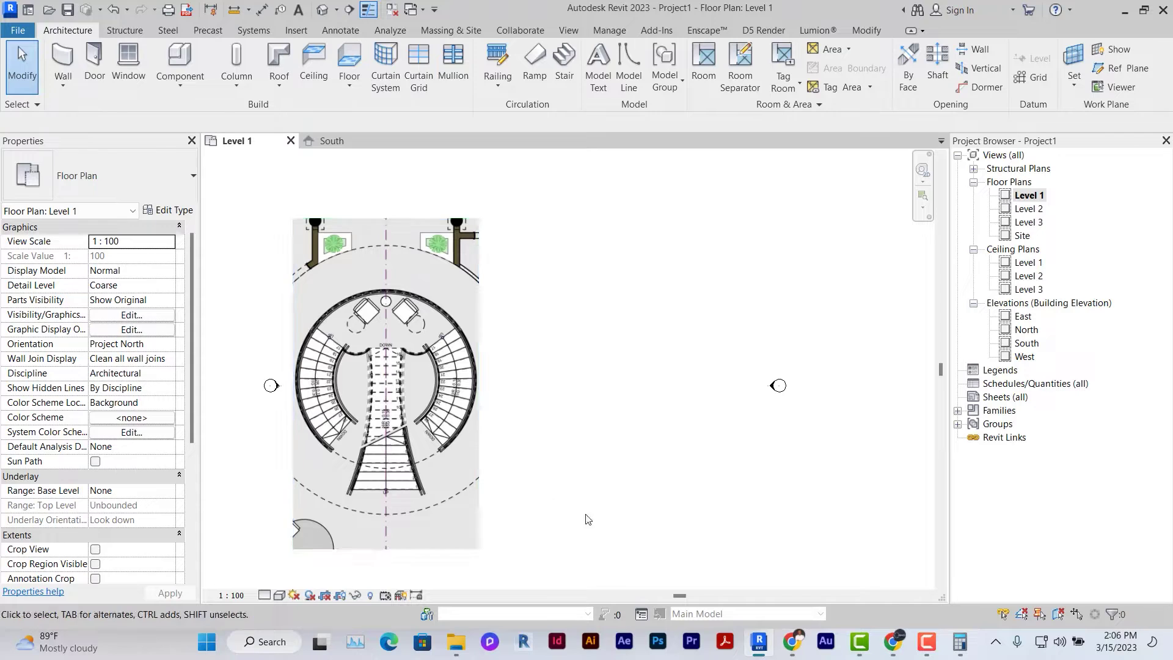
pyautogui.scroll(1, 654, 407)
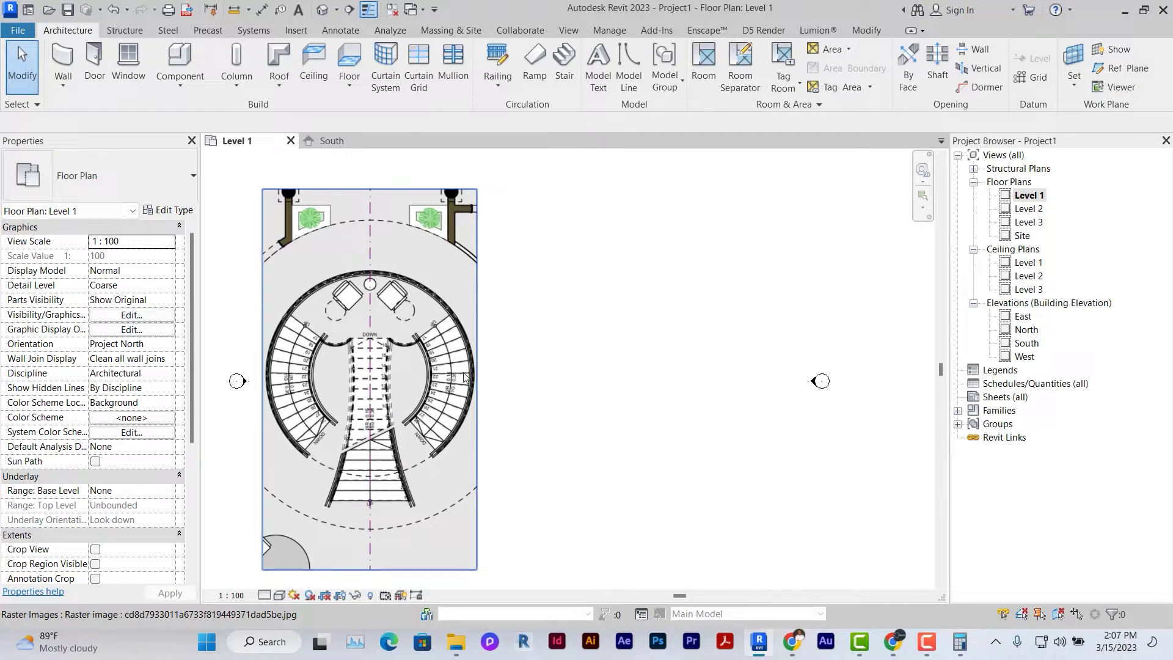
# Draw a vertical detail line beside the plan image, a parallel one 1800 mm away, and a horizontal line crossing both near their lower ends
pyautogui.press('d')
pyautogui.press('l')
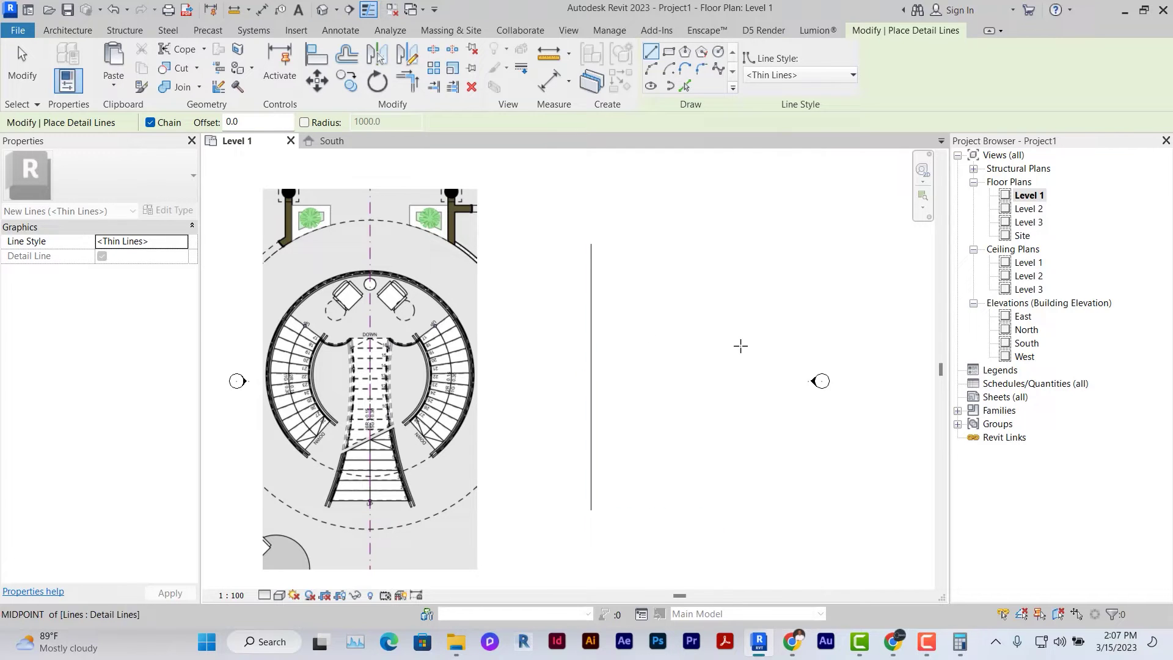
pyautogui.press('Escape')
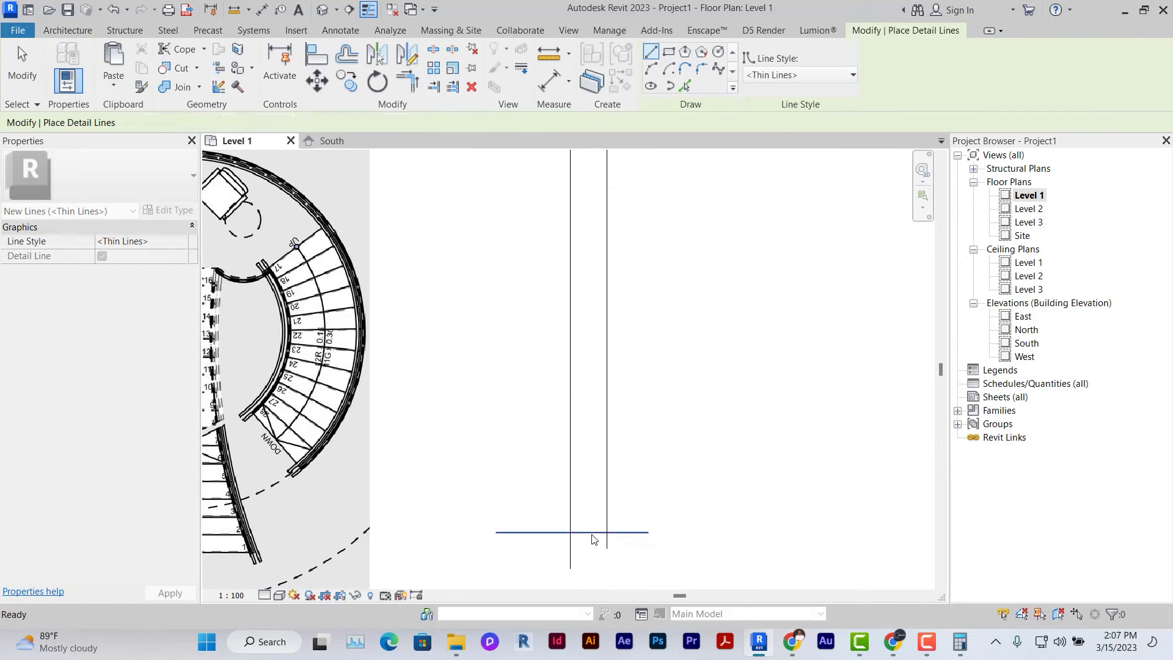
pyautogui.scroll(2, 594, 535)
pyautogui.moveTo(597, 532); pyautogui.dragTo(572, 529, button='middle')
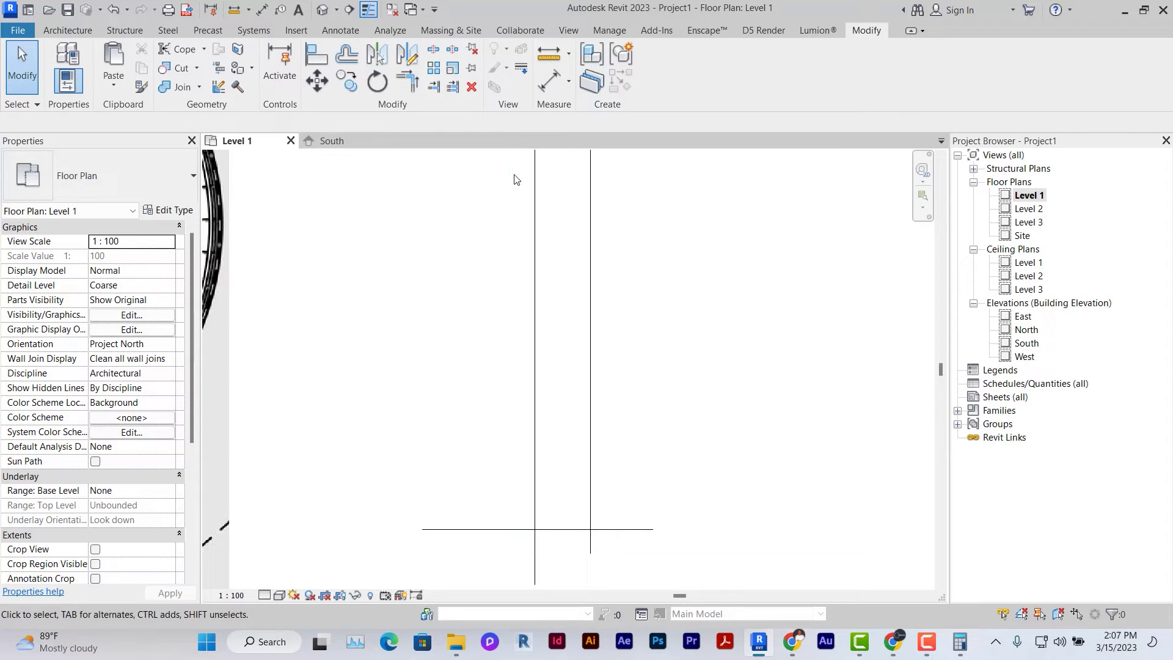
# Offset the horizontal line upward repeatedly at 300 mm spacing to form thirteen tread lines
pyautogui.click(348, 58)
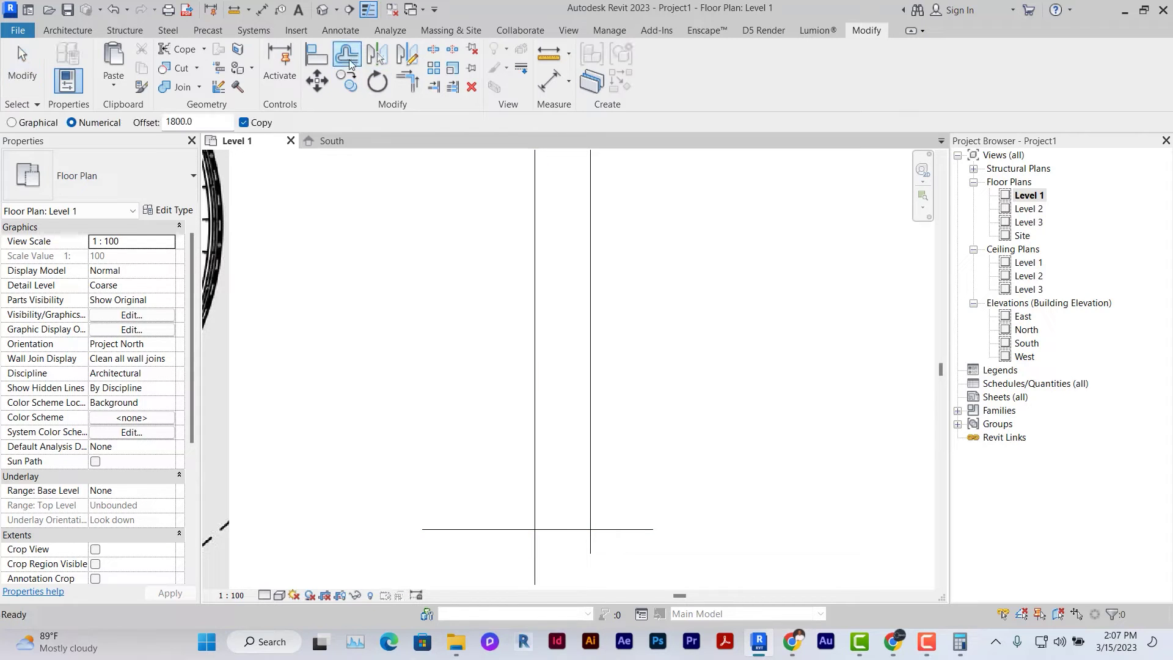
pyautogui.doubleClick(206, 118)
pyautogui.write('300')
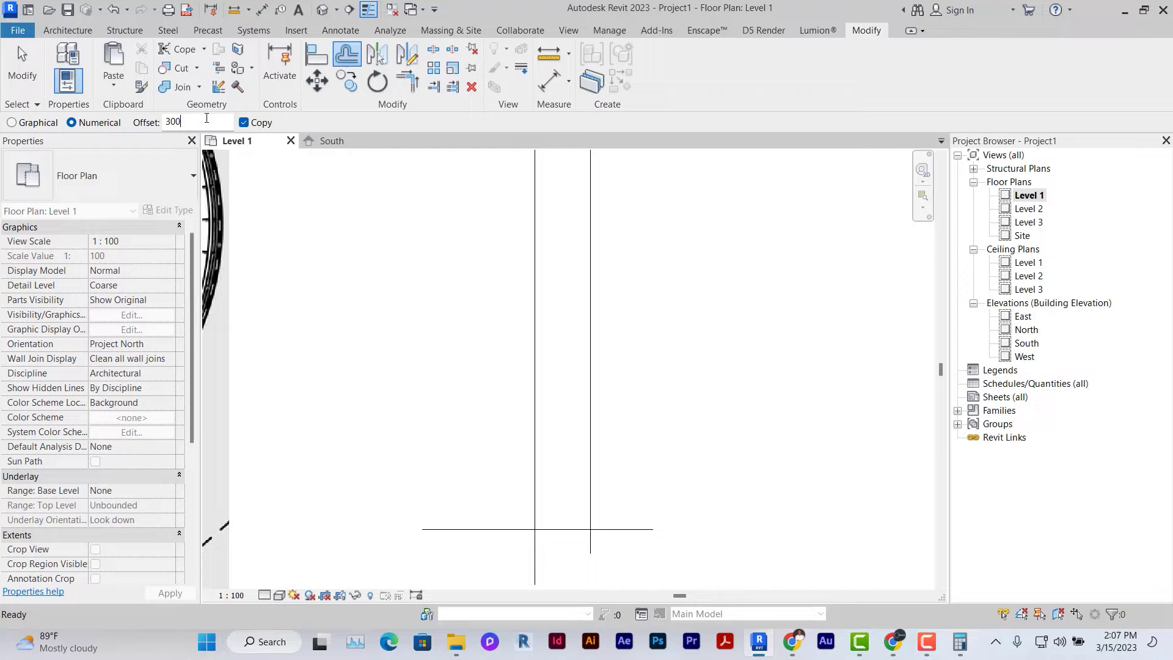
pyautogui.click(571, 527)
pyautogui.click(571, 517)
pyautogui.click(571, 508)
pyautogui.click(571, 499)
pyautogui.click(571, 490)
pyautogui.click(570, 480)
pyautogui.press('Escape')
pyautogui.moveTo(605, 561); pyautogui.dragTo(551, 542, button='middle')
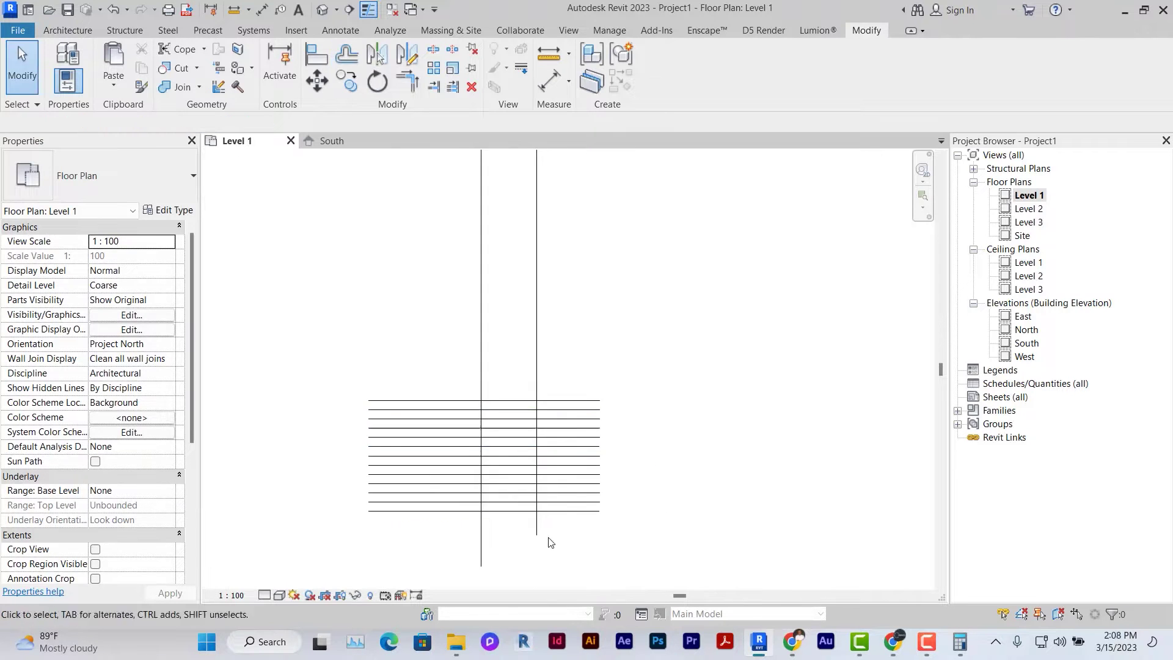
# Draw a detail arc about 4125 mm in radius from the lowest tread line's right vertical intersection up to the top tread line
pyautogui.scroll(2, 549, 532)
pyautogui.press('d')
pyautogui.press('l')
pyautogui.click(651, 69)
pyautogui.moveTo(537, 452); pyautogui.dragTo(621, 417, button='middle')
pyautogui.click(610, 470)
pyautogui.click(561, 276)
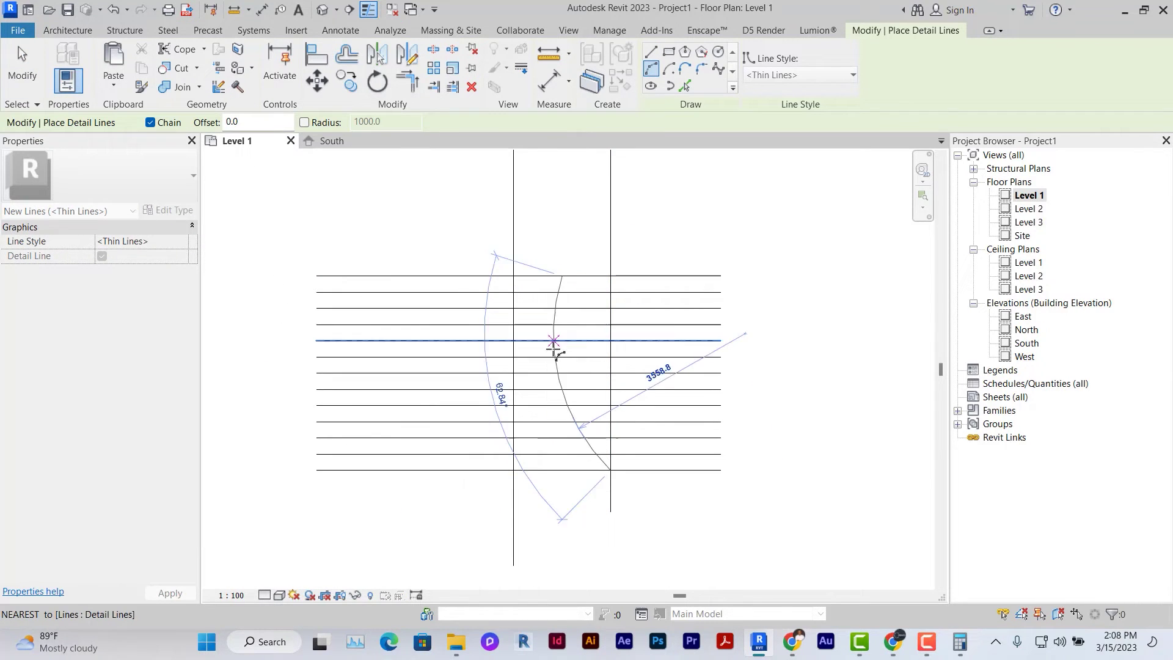
pyautogui.click(556, 340)
# Continue the curve with tangent arcs: a cap about 542 mm in radius and an outer arc descending to the fourth-lowest tread line
pyautogui.moveTo(610, 155); pyautogui.dragTo(597, 206, button='middle')
pyautogui.scroll(-1, 622, 288)
pyautogui.moveTo(618, 298); pyautogui.dragTo(538, 365, button='middle')
pyautogui.scroll(1, 510, 370)
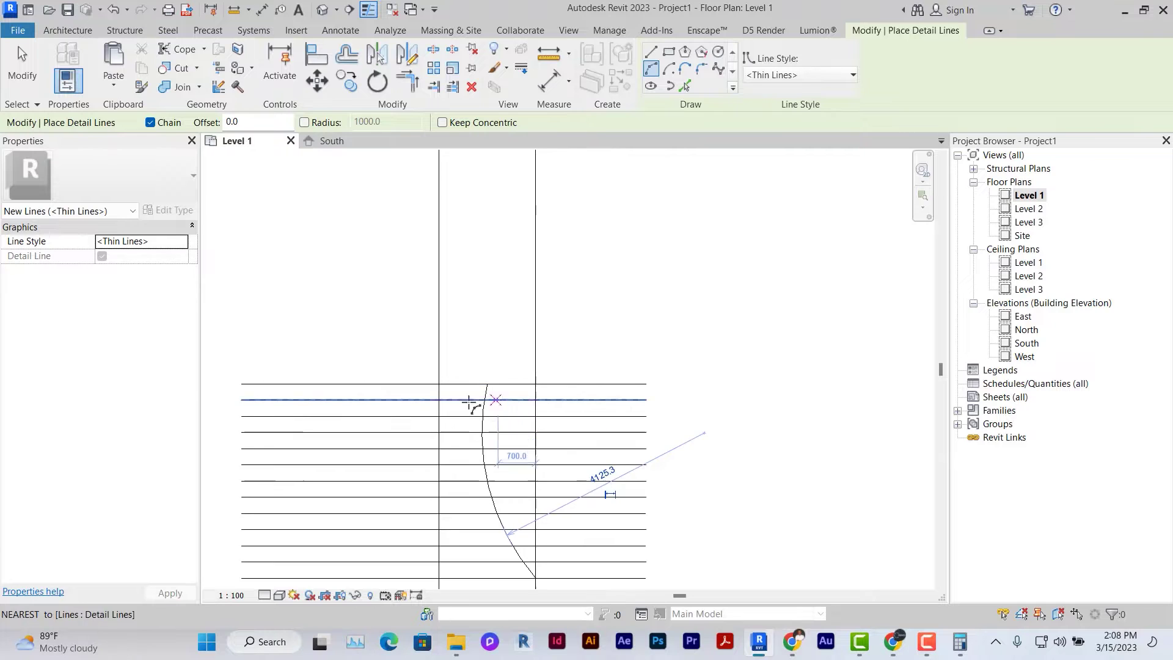
pyautogui.scroll(-4, 558, 350)
pyautogui.scroll(1, 540, 335)
pyautogui.moveTo(482, 244); pyautogui.dragTo(597, 272, button='middle')
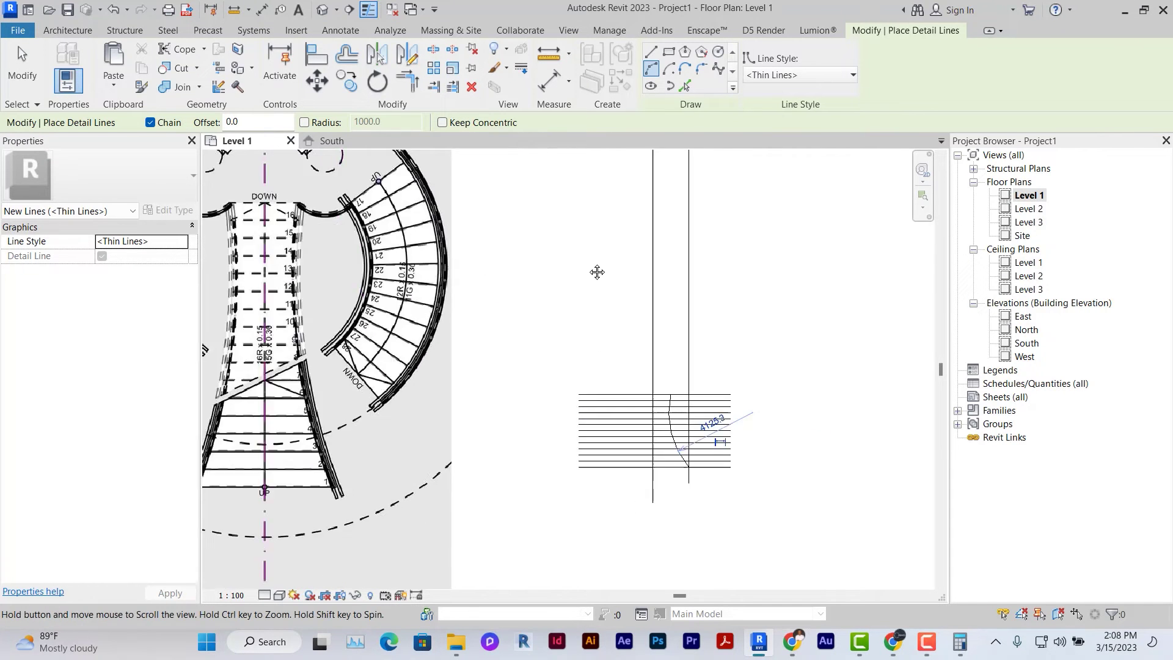
pyautogui.moveTo(728, 335); pyautogui.dragTo(611, 411, button='middle')
pyautogui.scroll(2, 629, 415)
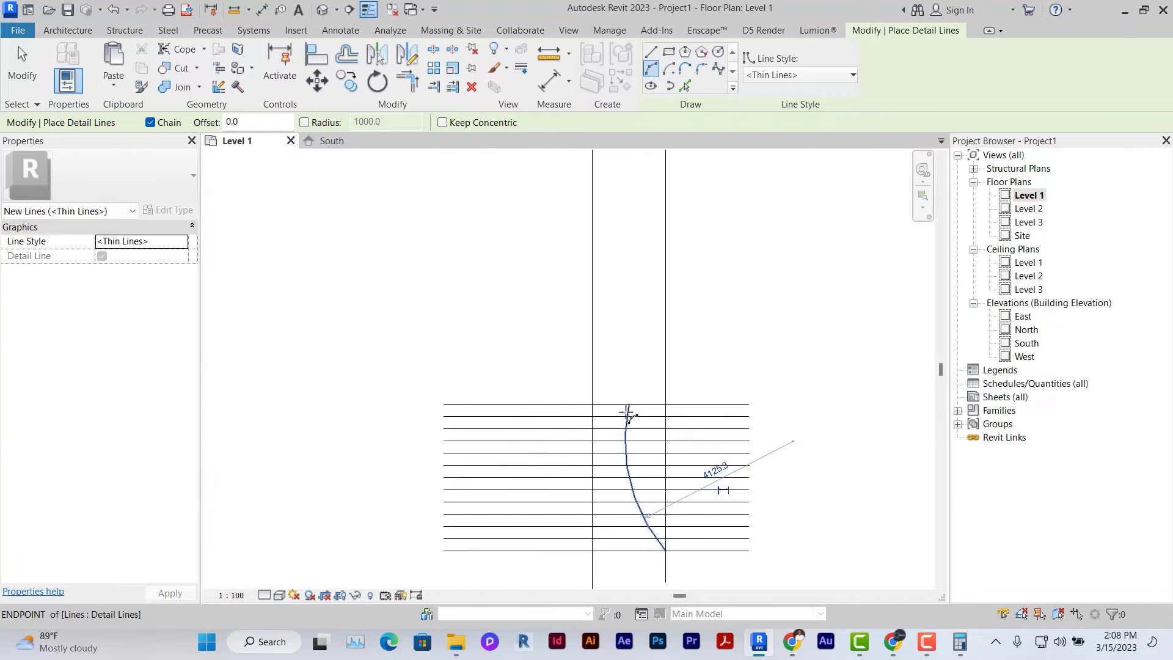
pyautogui.click(684, 68)
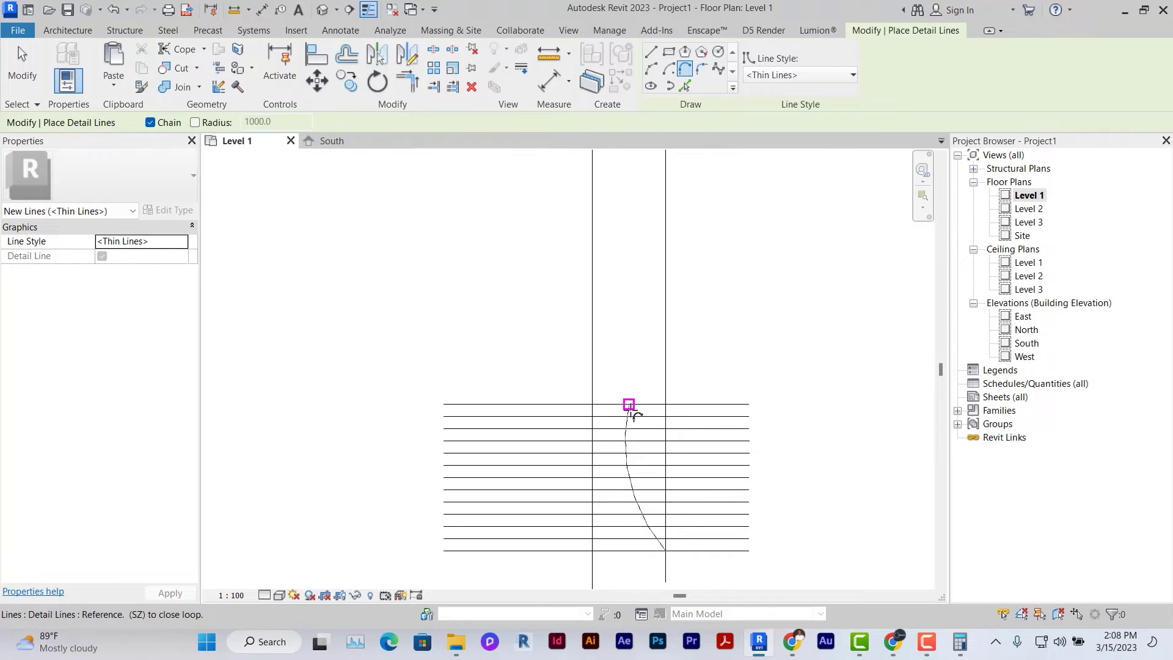
pyautogui.scroll(2, 659, 399)
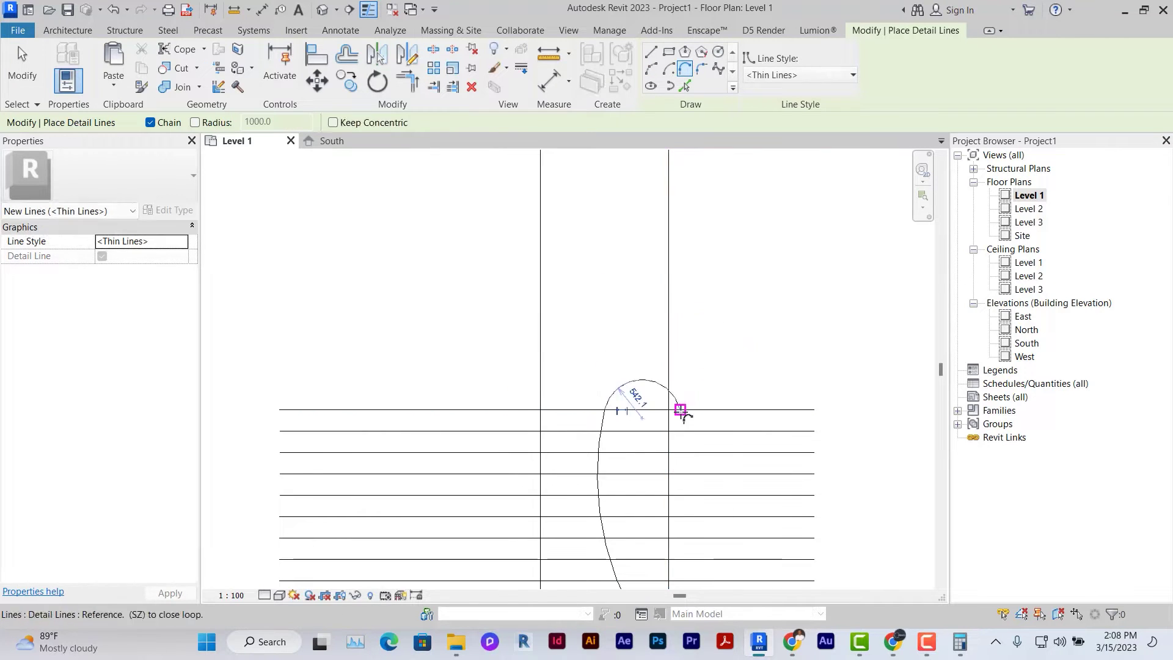
pyautogui.click(681, 410)
pyautogui.moveTo(678, 458); pyautogui.dragTo(649, 305, button='middle')
pyautogui.click(632, 449)
pyautogui.moveTo(598, 243); pyautogui.dragTo(613, 358, button='middle')
pyautogui.moveTo(705, 460); pyautogui.dragTo(649, 340, button='middle')
# Offset the descending outer arc outward by 1200 mm as a copy
pyautogui.press('o')
pyautogui.press('f')
pyautogui.doubleClick(195, 124)
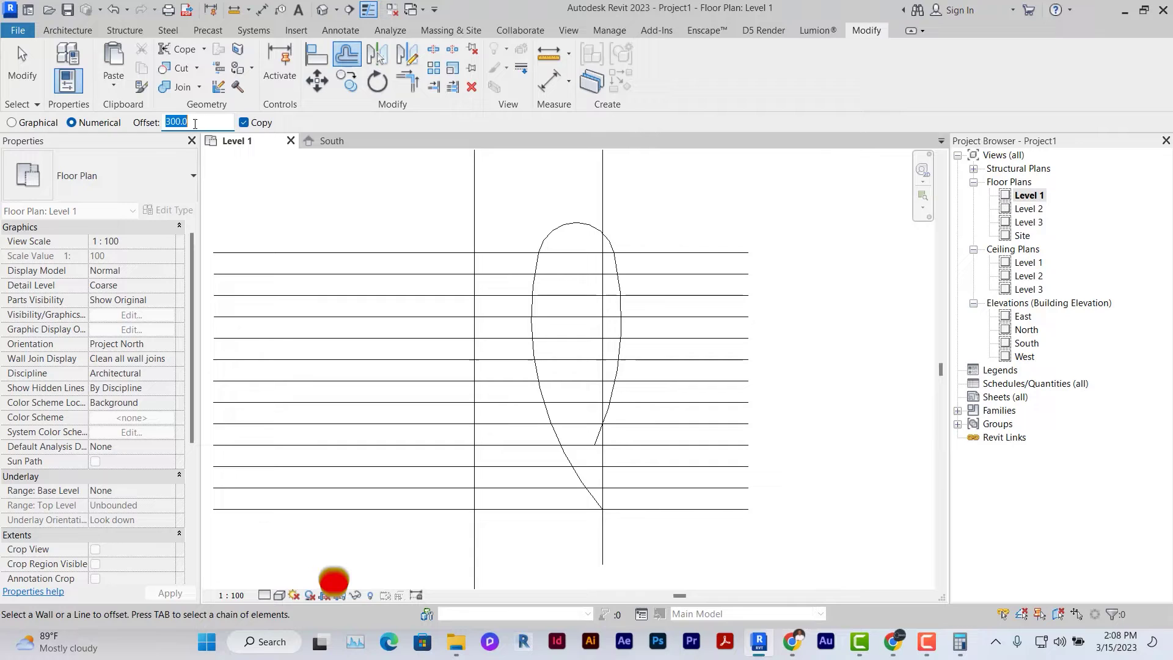
pyautogui.write('1200')
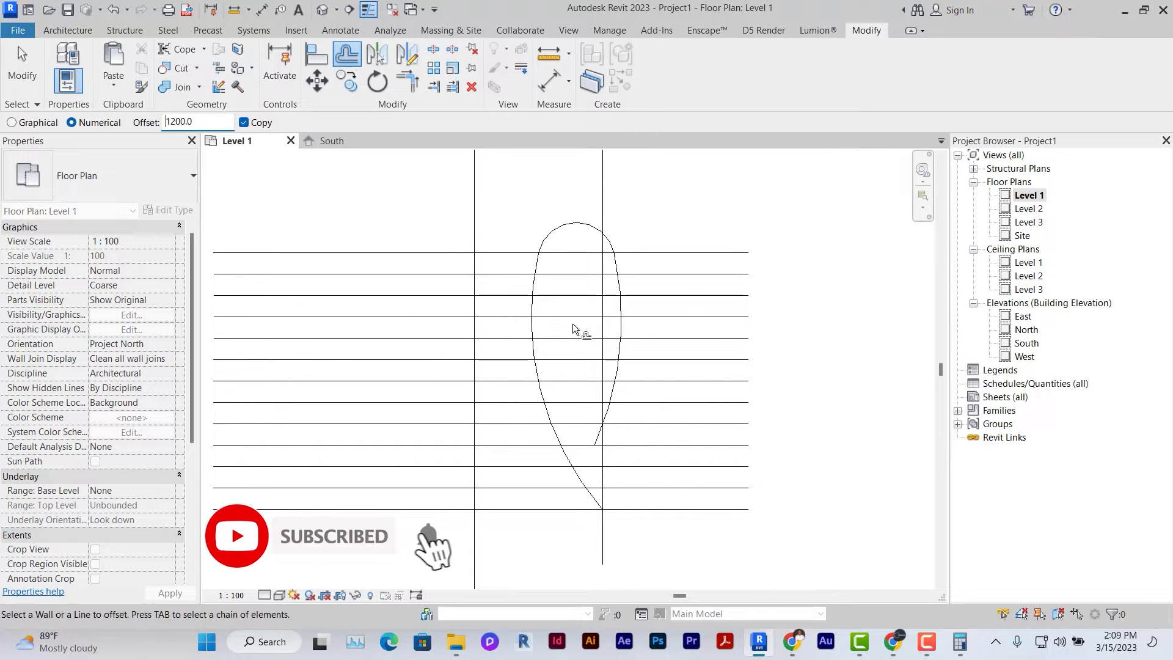
pyautogui.click(621, 331)
pyautogui.moveTo(690, 244); pyautogui.dragTo(714, 312, button='middle')
pyautogui.press('Escape')
# Draw a tangent arc from the upper end of the 1200 mm offset arc to the central vertical line
pyautogui.click(726, 308)
pyautogui.press('d')
pyautogui.press('l')
pyautogui.click(722, 301)
pyautogui.moveTo(623, 202); pyautogui.dragTo(651, 238, button='middle')
pyautogui.scroll(2, 581, 269)
pyautogui.scroll(1, 581, 367)
pyautogui.click(580, 391)
pyautogui.press('Escape')
pyautogui.press('Escape')
# Mirror the outer arcs and the inner loop of curves about the central vertical line
pyautogui.scroll(-4, 681, 391)
pyautogui.press('Tab')
pyautogui.click(698, 250)
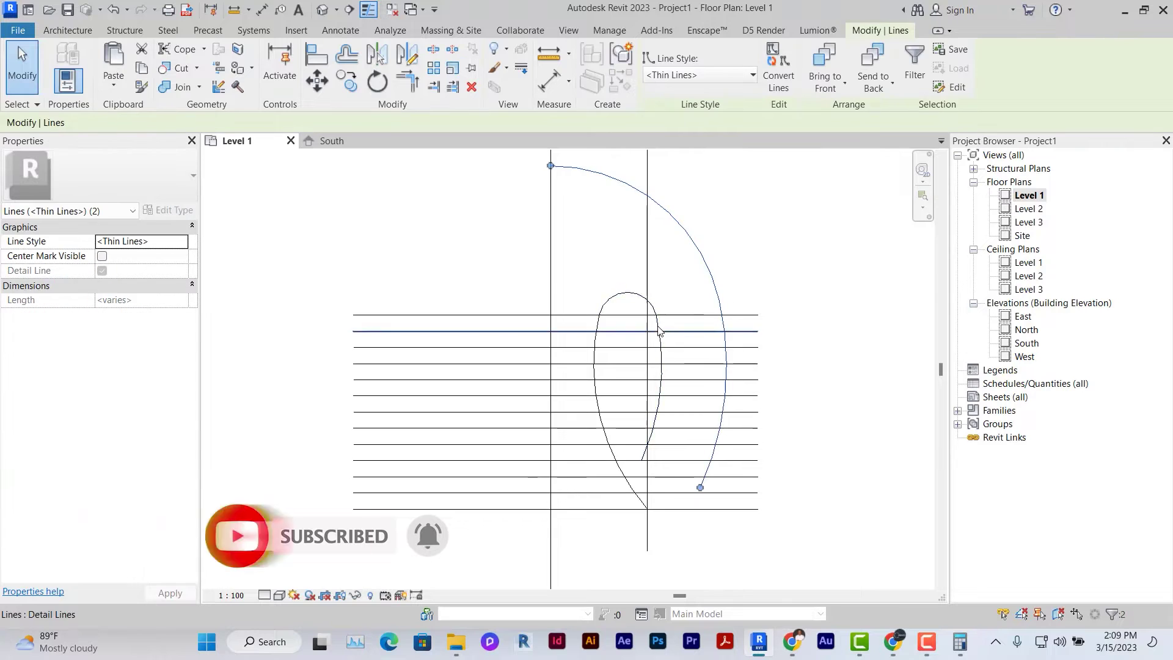
pyautogui.scroll(5, 664, 328)
pyautogui.click(647, 328)
pyautogui.scroll(-6, 537, 314)
pyautogui.keyDown('ctrl'); pyautogui.click(540, 211); pyautogui.keyUp('ctrl')
pyautogui.press('m')
pyautogui.press('m')
pyautogui.click(490, 269)
pyautogui.moveTo(391, 438); pyautogui.dragTo(479, 476, button='middle')
pyautogui.scroll(3, 662, 470)
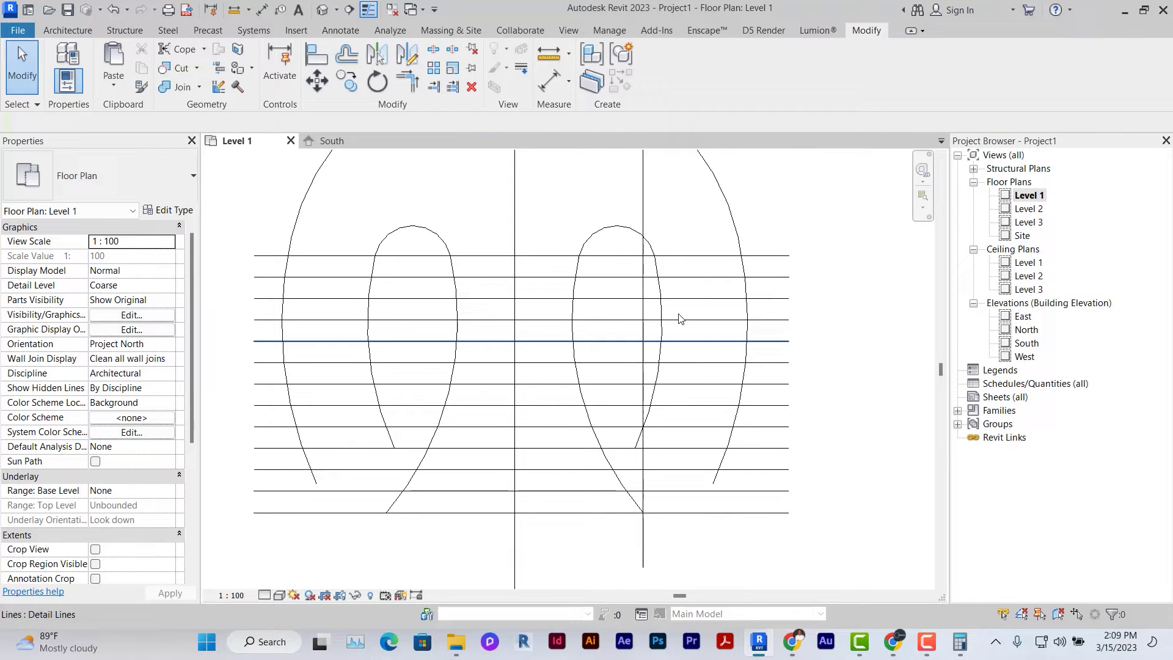
# Try closing both ends of the right-hand flight with detail lines between its inner and outer curves
pyautogui.click(658, 270)
pyautogui.scroll(-1, 663, 272)
pyautogui.moveTo(663, 272); pyautogui.dragTo(631, 408, button='middle')
pyautogui.press('d')
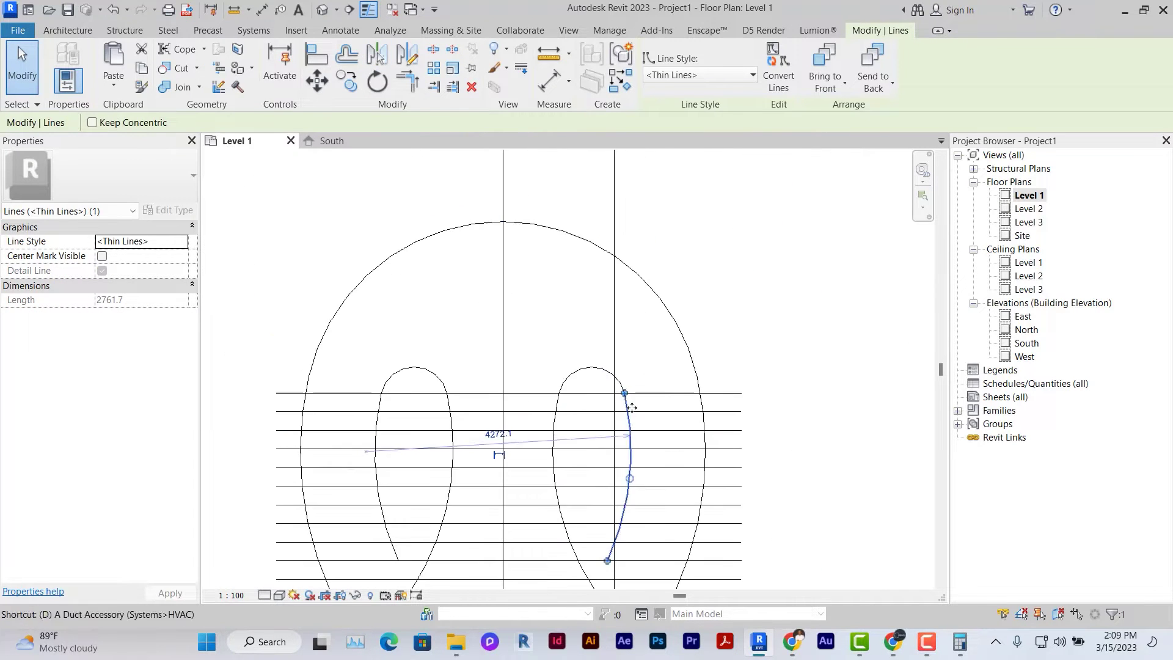
pyautogui.press('l')
pyautogui.click(625, 392)
pyautogui.click(697, 374)
pyautogui.scroll(-3, 697, 369)
pyautogui.click(640, 495)
pyautogui.click(684, 514)
pyautogui.click(663, 381)
pyautogui.scroll(-3, 745, 304)
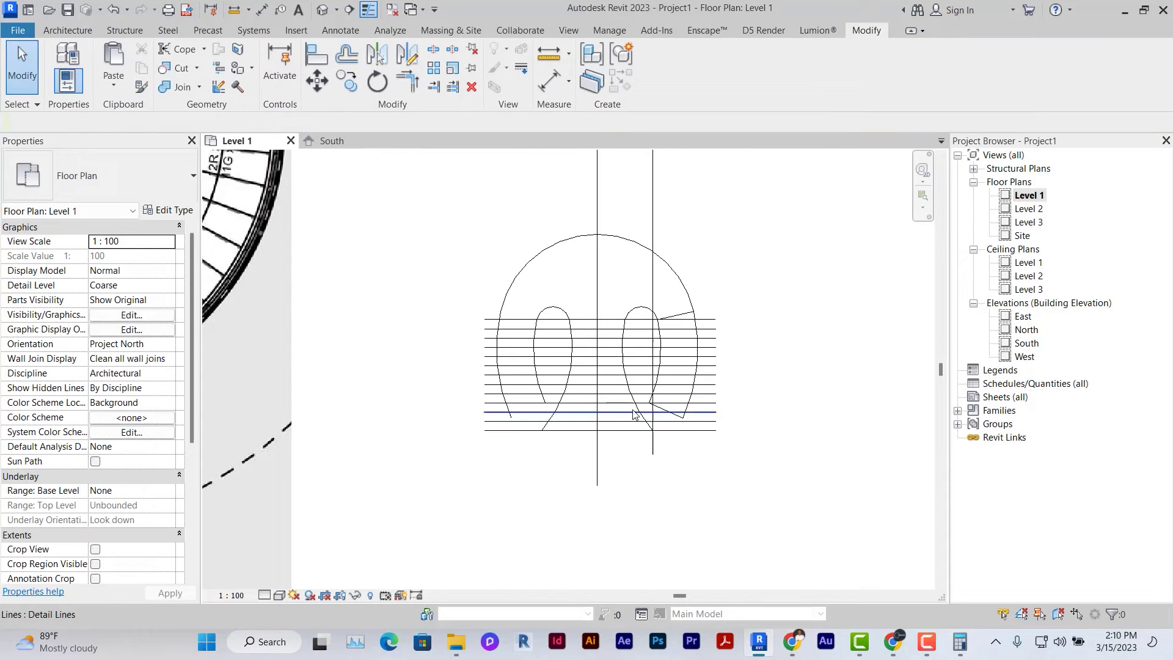
# Trim the right ends of all tread lines to the right-hand inner arc with Trim/Extend Multiple Elements
pyautogui.scroll(2, 667, 374)
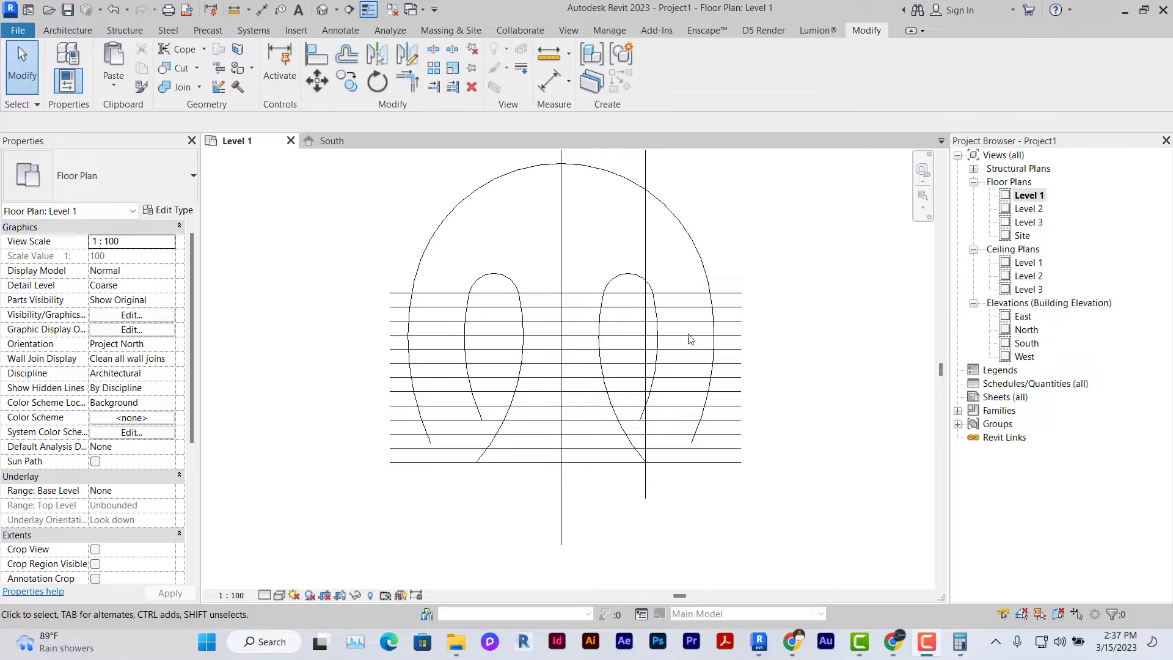
pyautogui.scroll(-1, 538, 452)
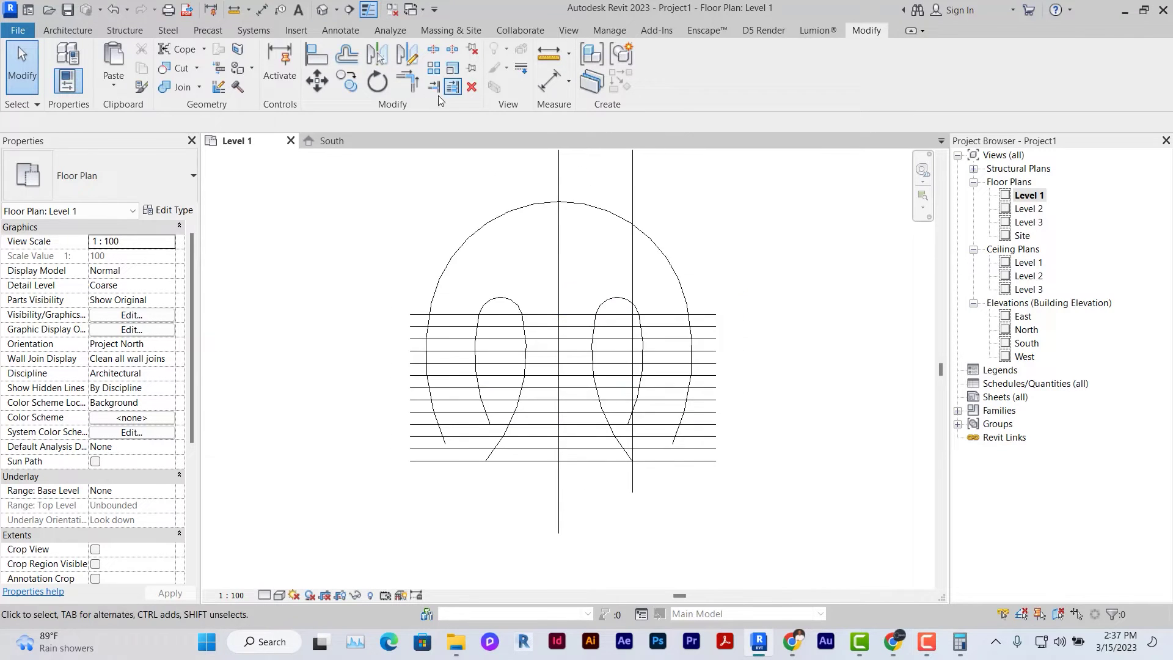
pyautogui.click(452, 87)
pyautogui.scroll(3, 577, 360)
pyautogui.click(598, 361)
pyautogui.click(576, 289)
pyautogui.click(579, 308)
pyautogui.click(579, 326)
pyautogui.click(579, 345)
pyautogui.click(577, 383)
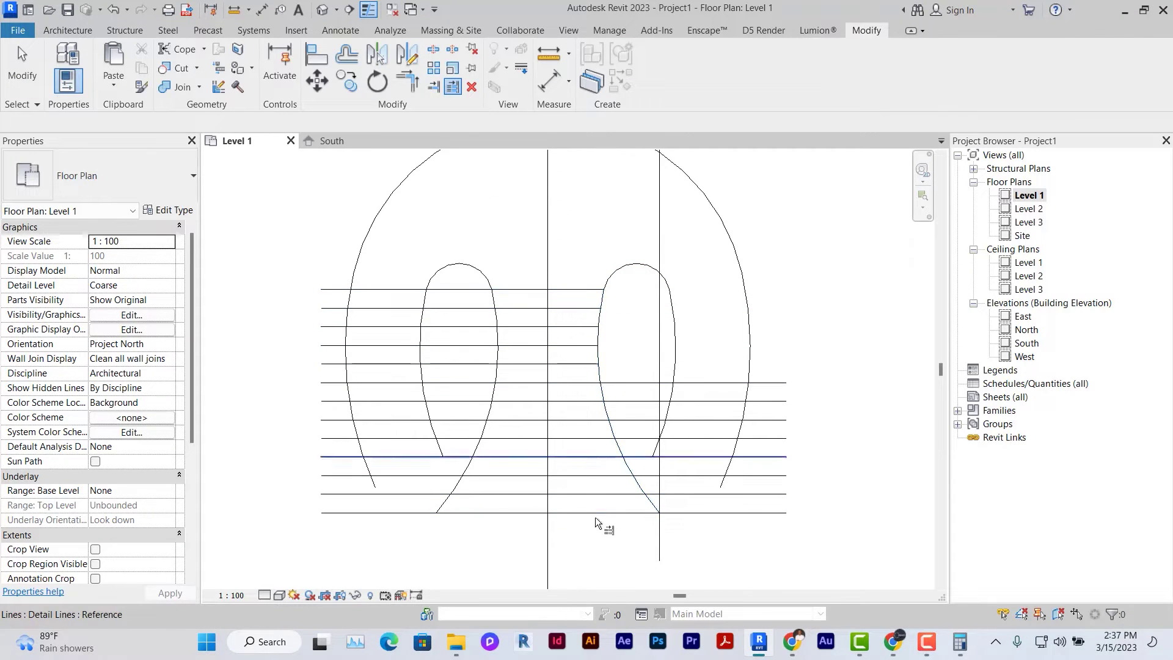
pyautogui.click(580, 401)
pyautogui.click(582, 420)
pyautogui.click(585, 439)
pyautogui.click(586, 457)
pyautogui.click(589, 475)
pyautogui.click(589, 494)
pyautogui.click(590, 513)
# Trim the left ends of the tread lines to the left-hand inner arc
pyautogui.click(512, 364)
pyautogui.click(513, 346)
pyautogui.click(513, 327)
pyautogui.click(513, 308)
pyautogui.click(513, 289)
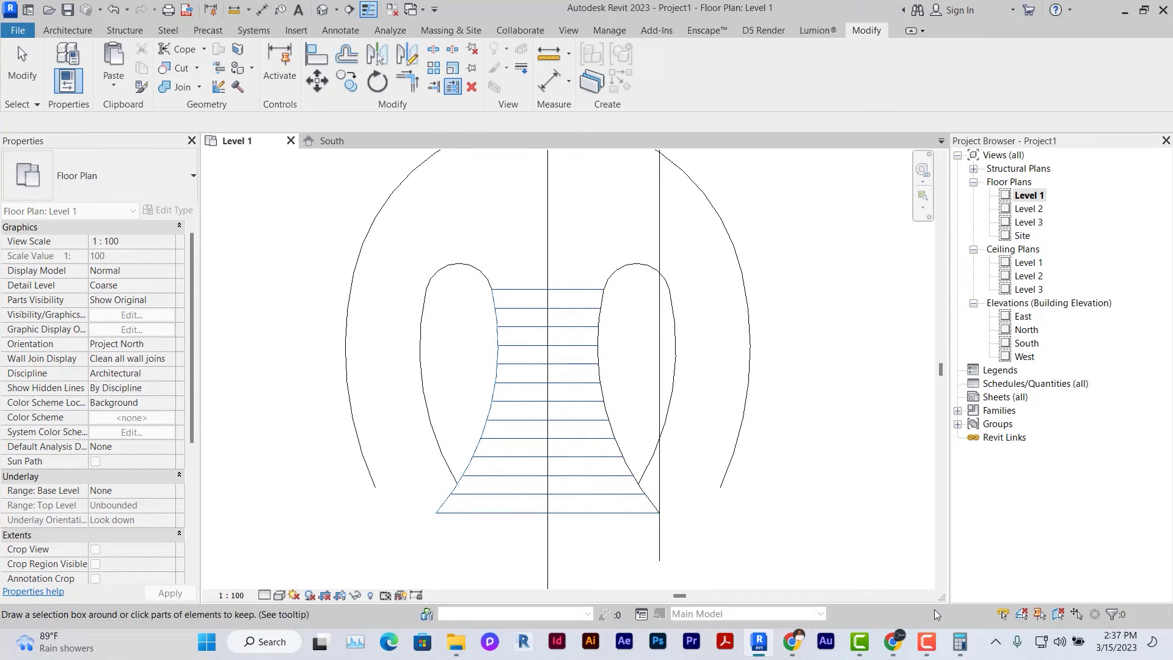
pyautogui.press('Escape')
pyautogui.press('Escape')
# Draw detail lines joining the inner and outer curves at the upper and lower ends of the right-hand flight
pyautogui.moveTo(570, 391); pyautogui.dragTo(550, 428, button='middle')
pyautogui.press('d')
pyautogui.press('l')
pyautogui.click(637, 495)
# Trim the right-hand flight's inner arc to a corner with its lower end line
pyautogui.press('t')
pyautogui.press('r')
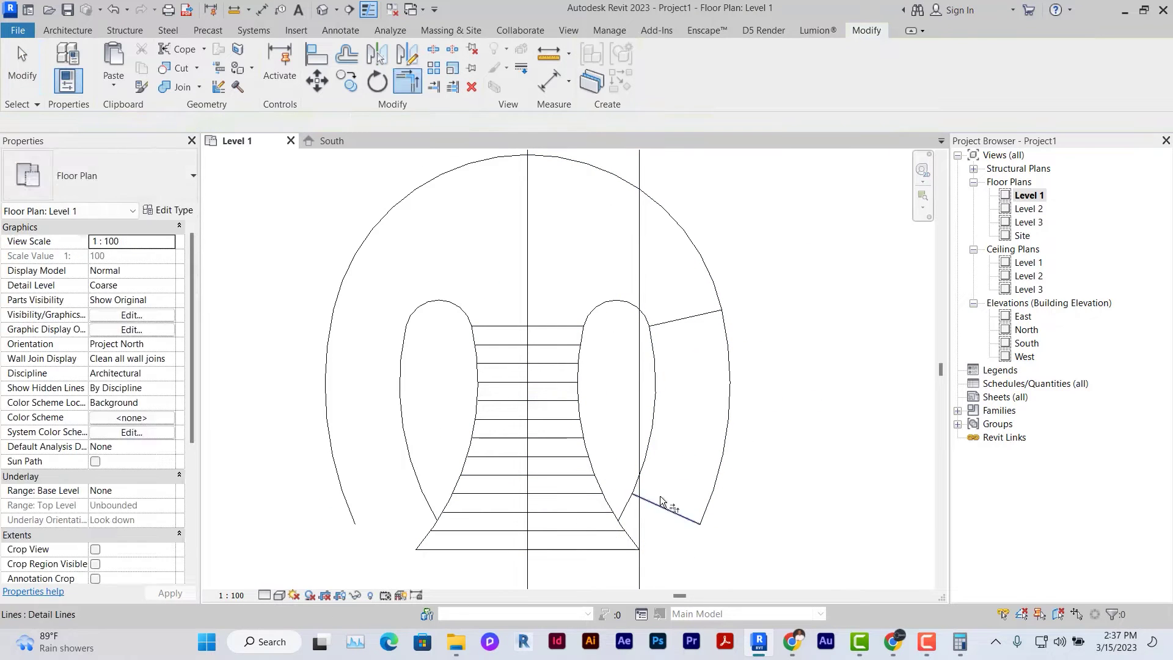
pyautogui.click(663, 507)
pyautogui.click(644, 465)
pyautogui.press('Escape')
pyautogui.press('Escape')
# Extend the right-hand flight's upper and lower end lines inward until they meet at a common corner
pyautogui.click(676, 320)
pyautogui.press('t')
pyautogui.press('r')
pyautogui.click(676, 321)
pyautogui.click(668, 506)
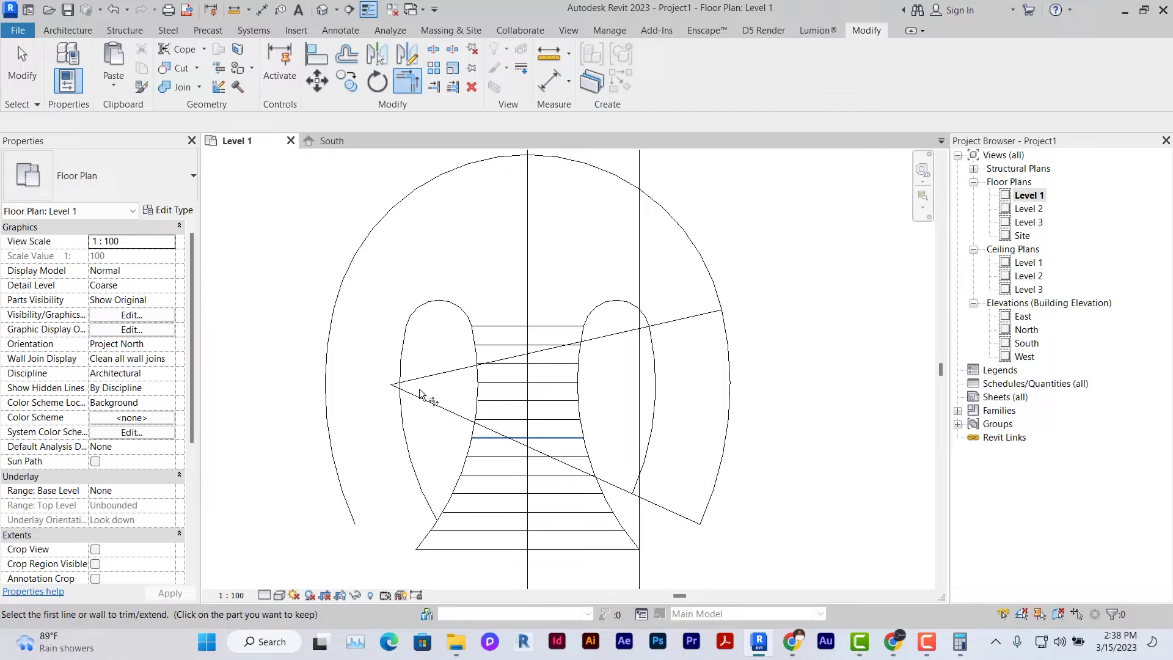
pyautogui.press('Escape')
# Start a radial array of the right-hand flight's upper end line, with the centre of rotation at the common corner
pyautogui.click(428, 376)
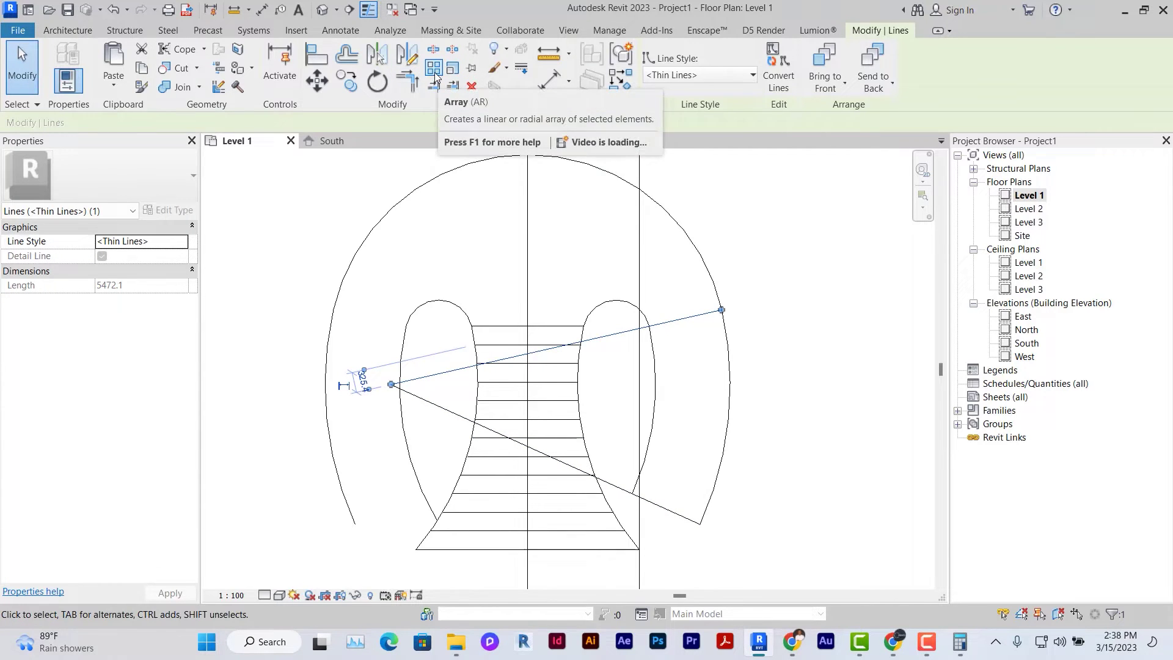
pyautogui.click(434, 72)
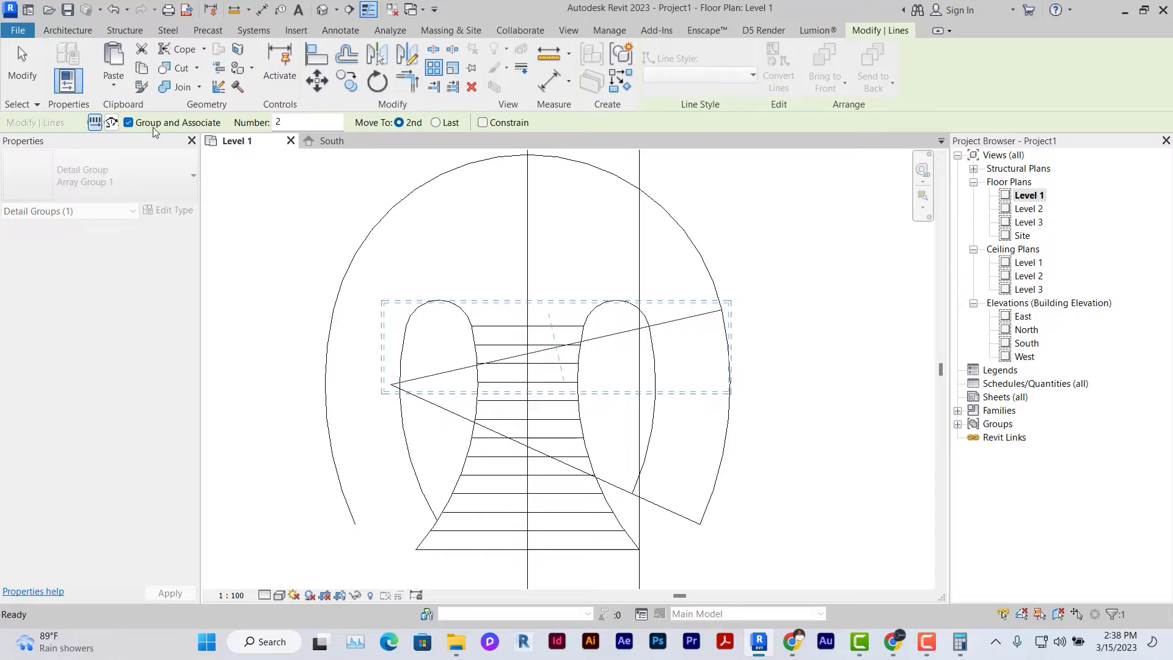
pyautogui.click(111, 122)
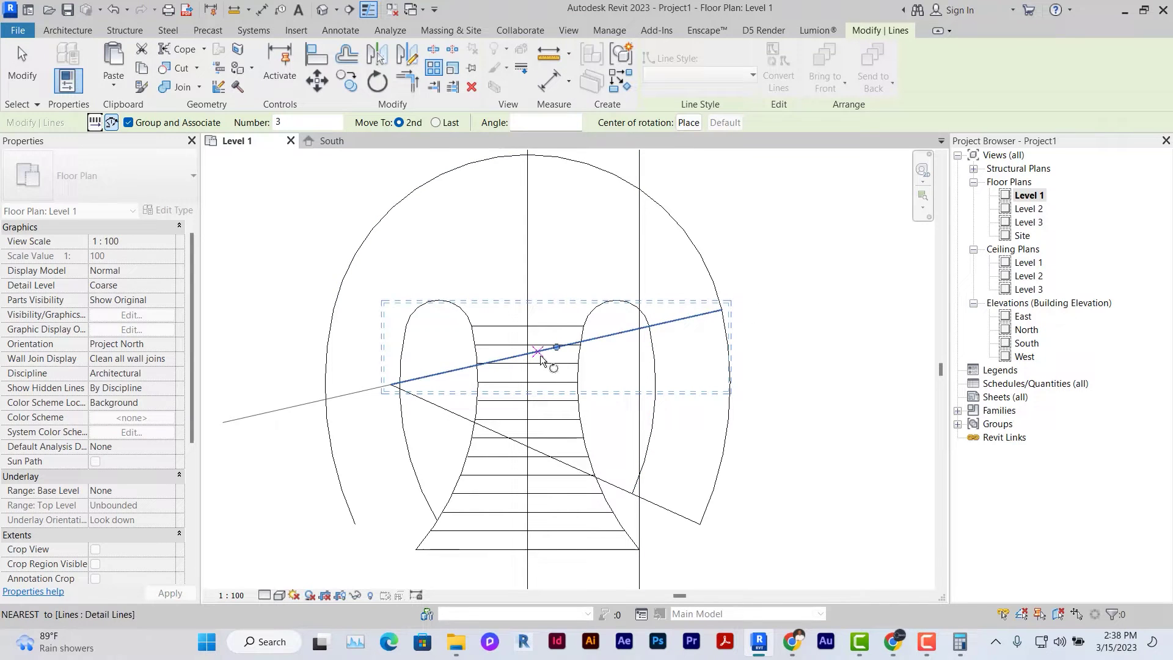
pyautogui.moveTo(556, 347); pyautogui.dragTo(554, 364)
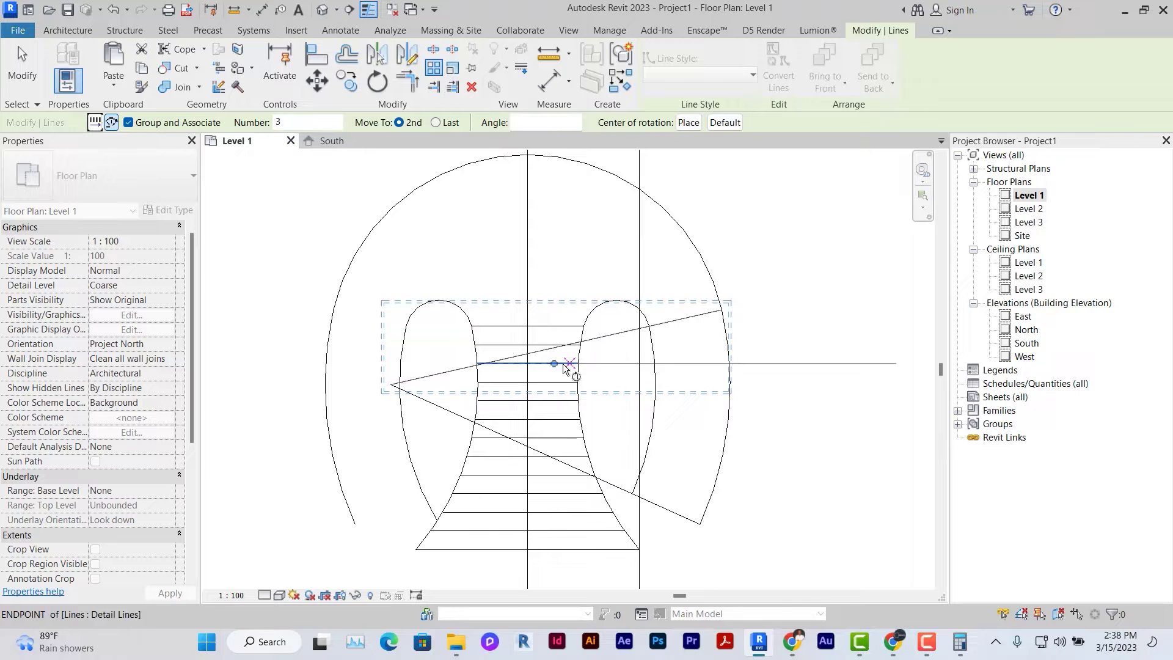
pyautogui.moveTo(554, 364); pyautogui.dragTo(391, 386)
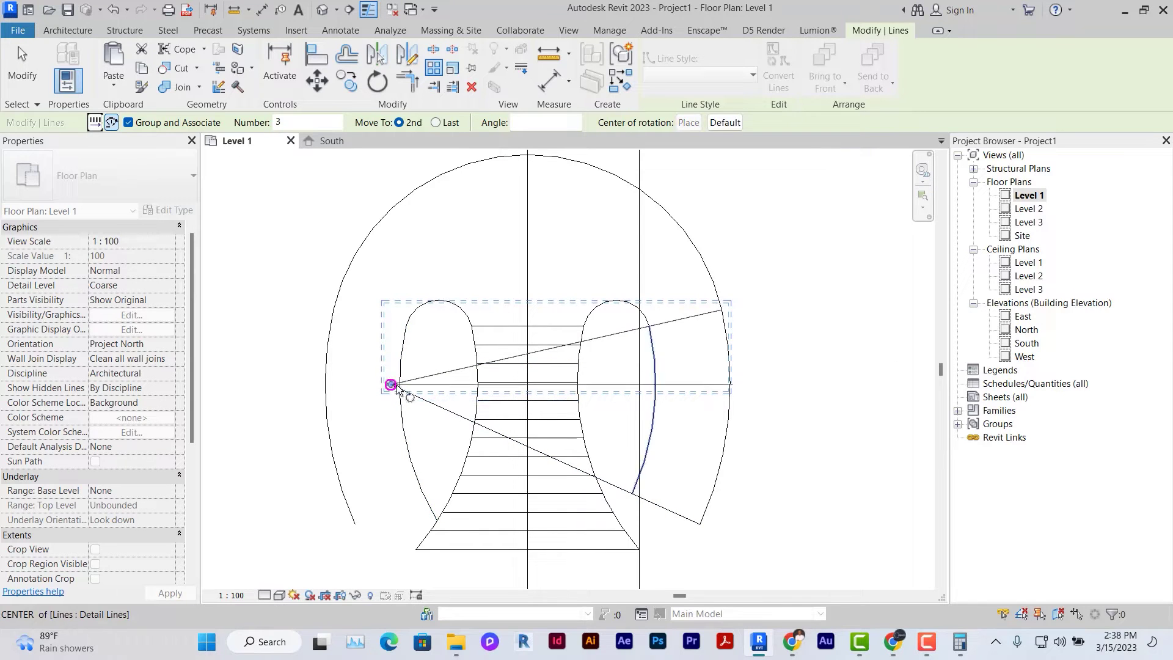
pyautogui.scroll(2, 390, 388)
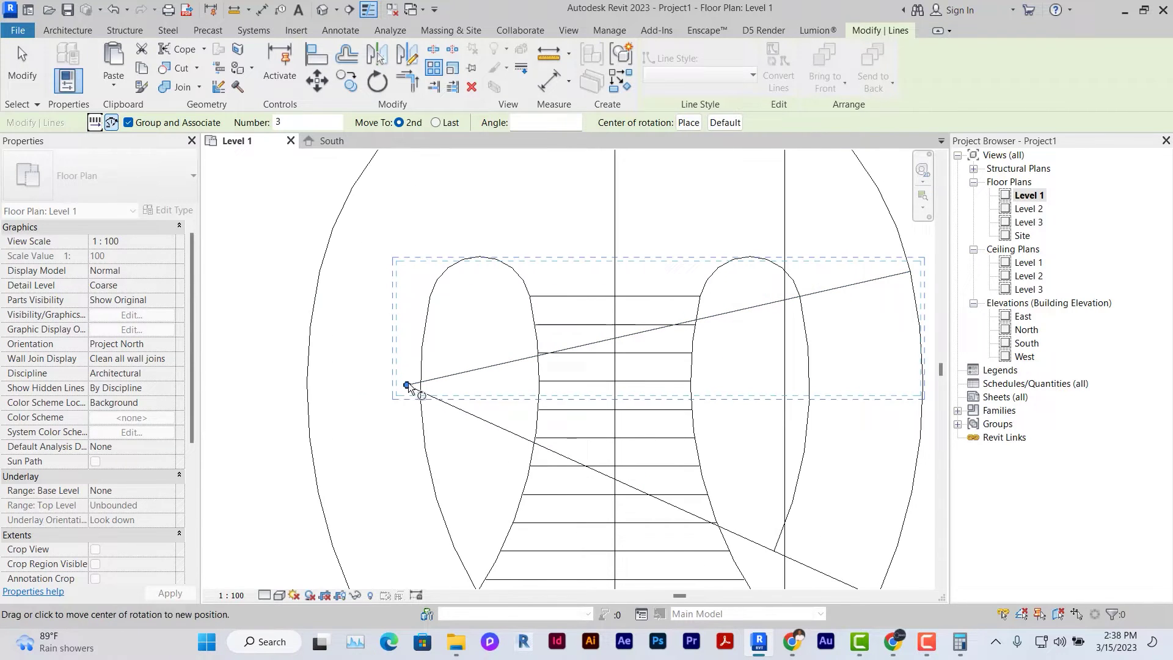
pyautogui.moveTo(840, 325); pyautogui.dragTo(791, 335, button='middle')
pyautogui.scroll(-2, 787, 334)
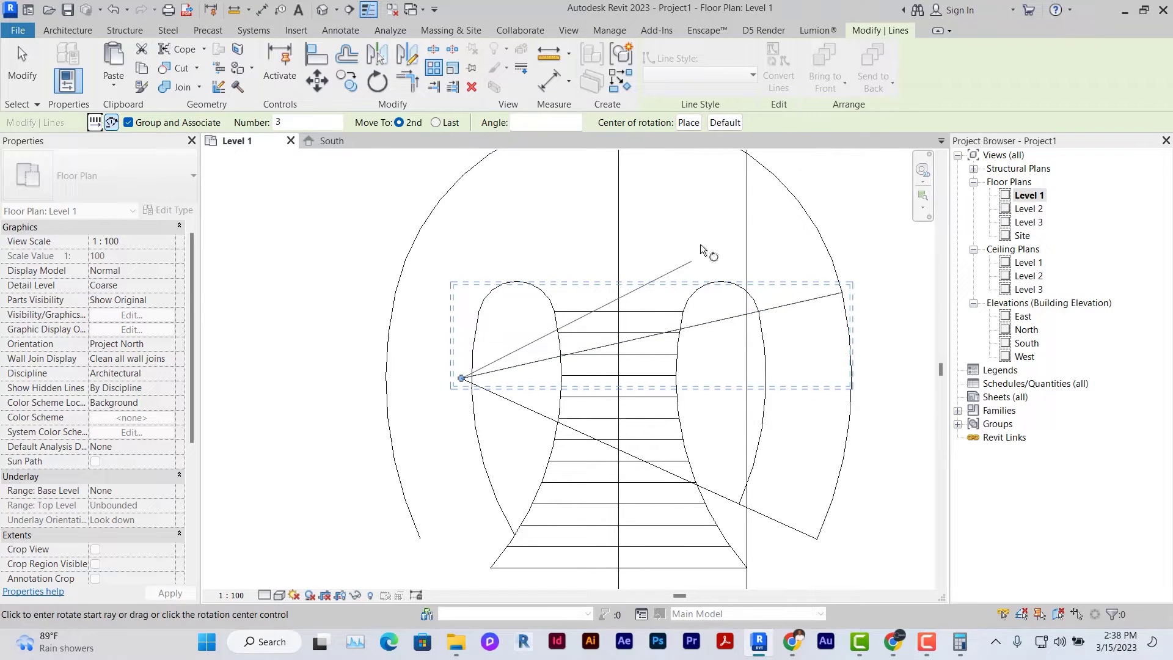
# Array 10 lines with the last one placed on the right-hand flight's lower end line, starting from the upper end line
pyautogui.click(435, 123)
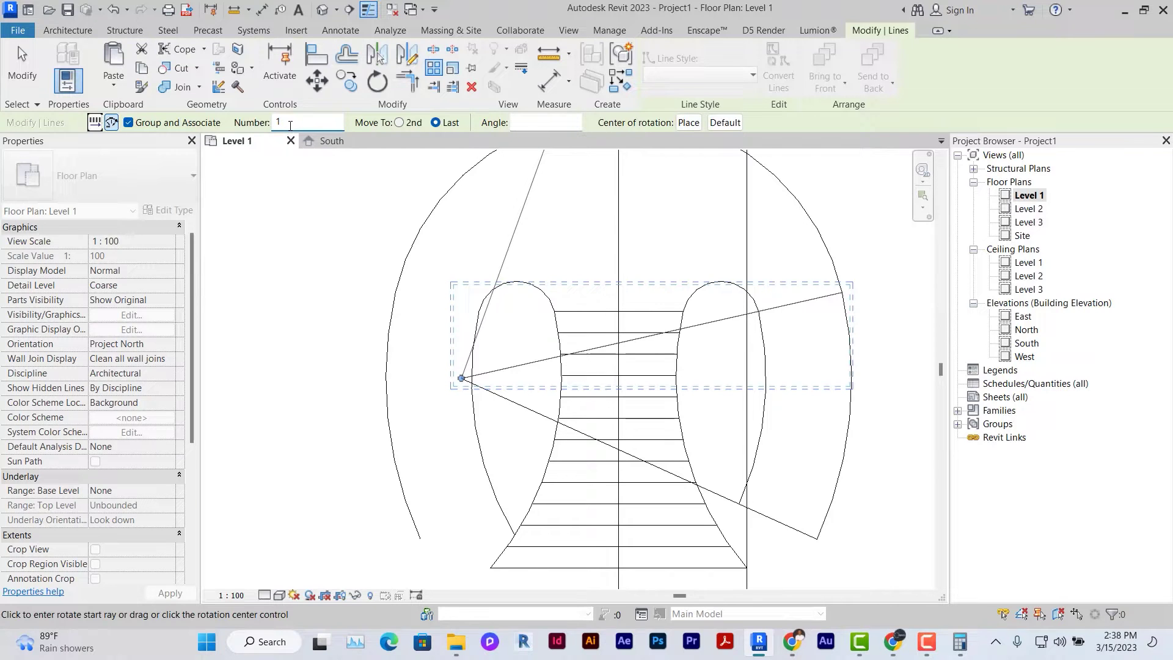
pyautogui.click(842, 293)
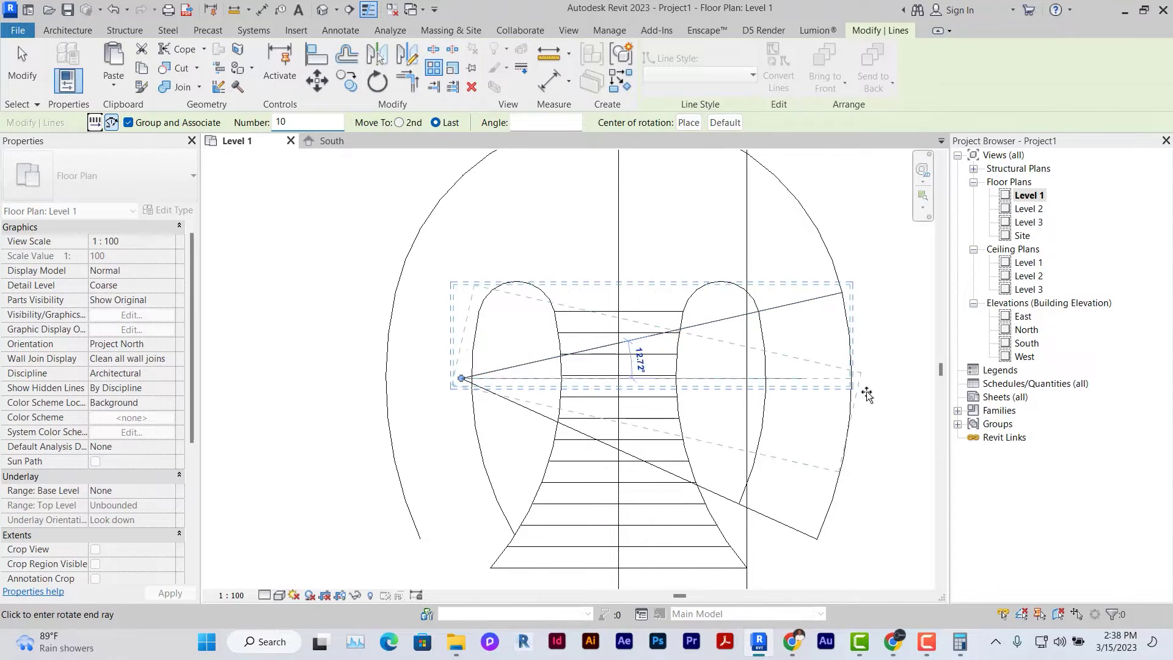
pyautogui.click(817, 539)
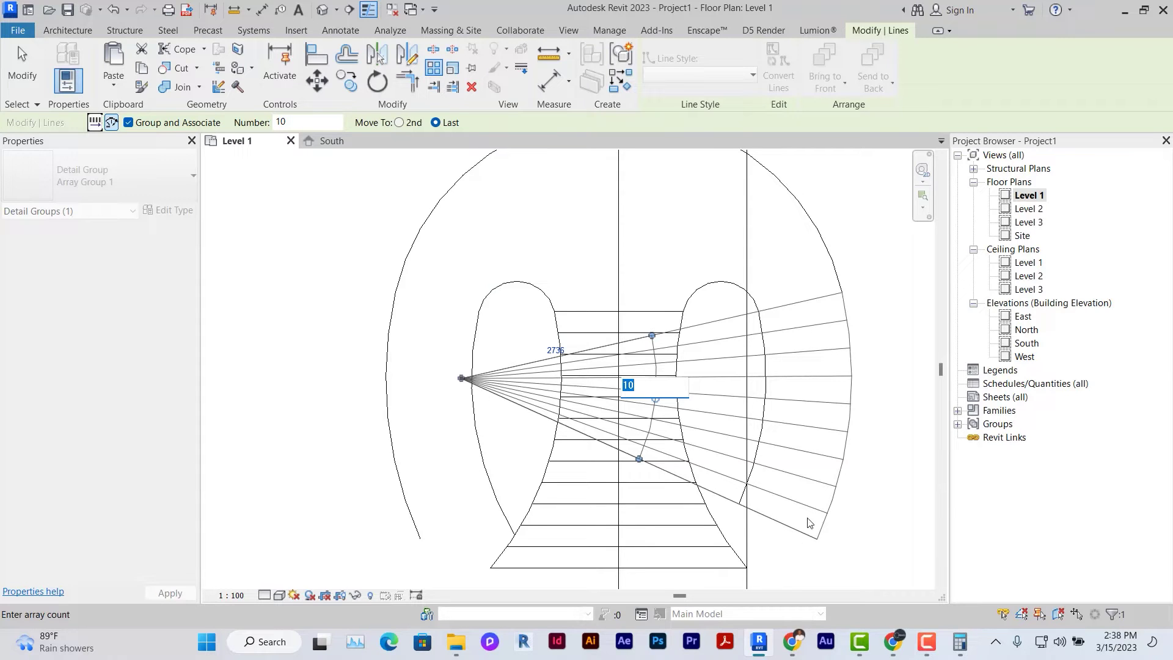
pyautogui.press('Return')
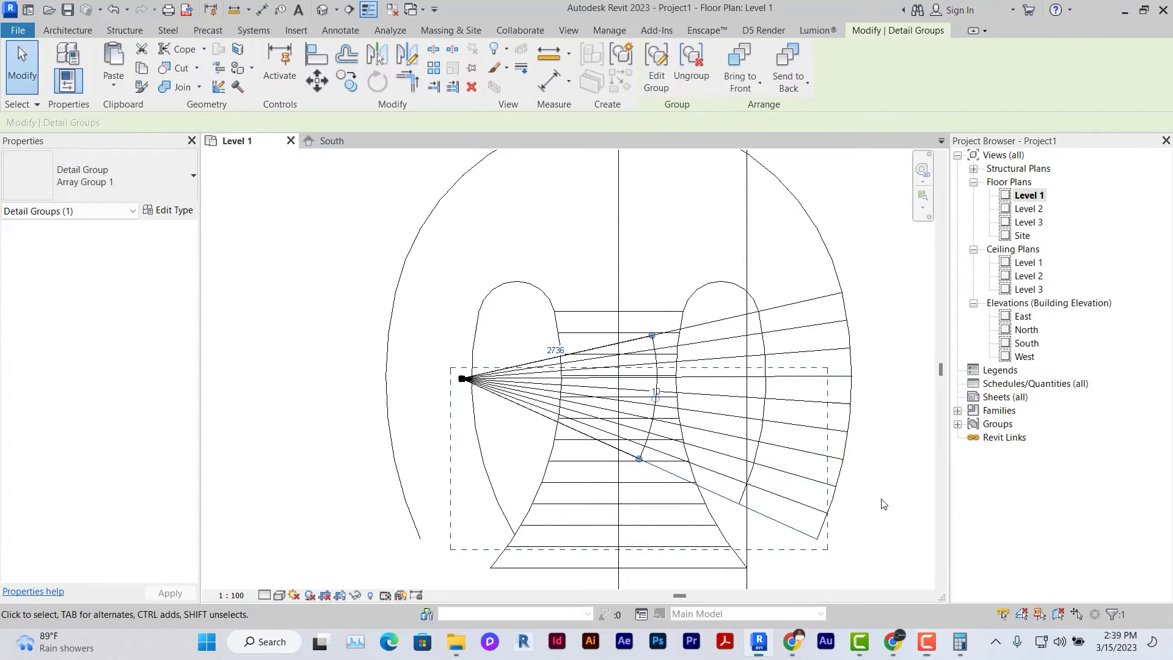
# Edit the array group so its line is trimmed to the right-hand flight's inner arc, keeping the outer part, and finish the group
pyautogui.doubleClick(788, 542)
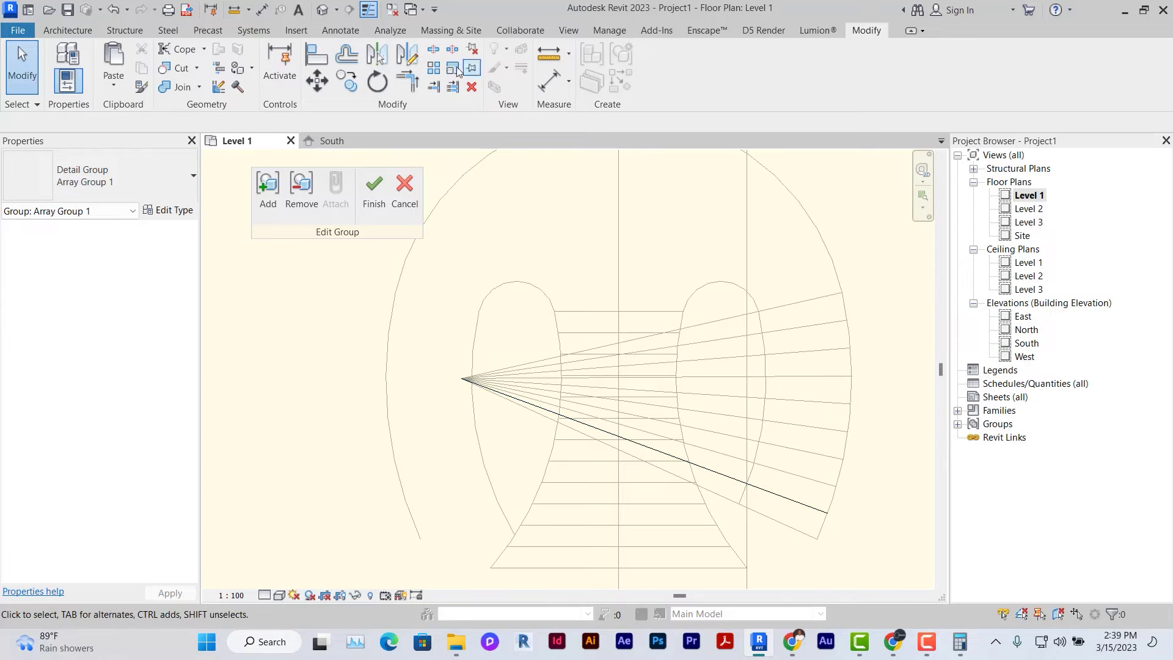
pyautogui.click(452, 86)
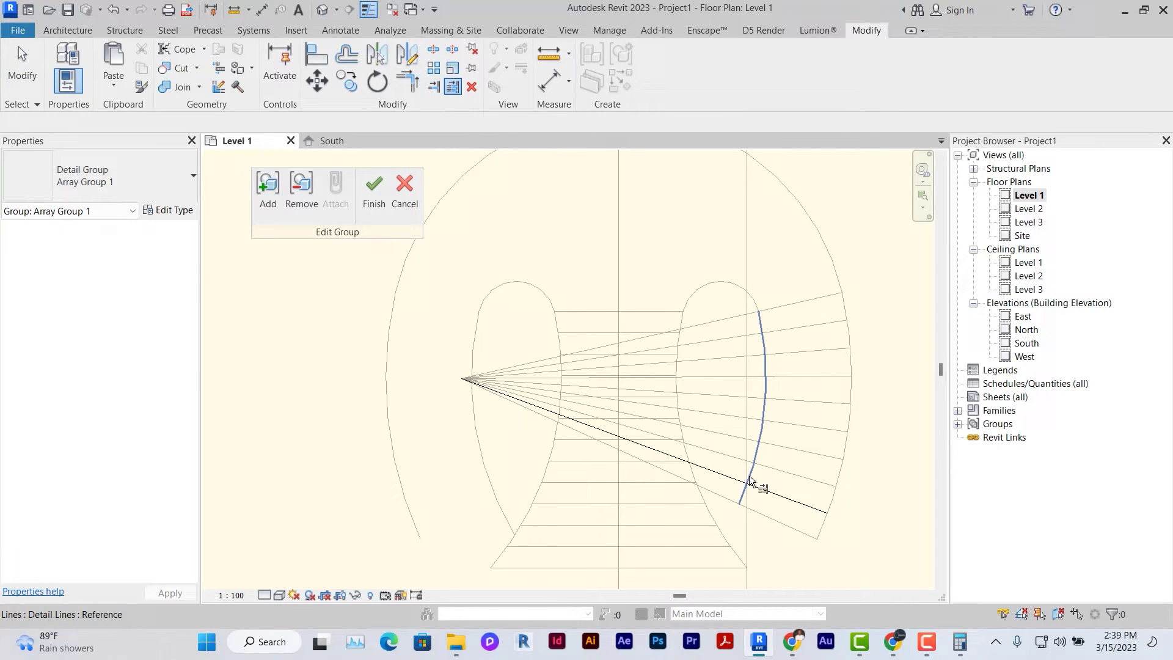
pyautogui.click(757, 488)
pyautogui.click(792, 512)
pyautogui.click(374, 189)
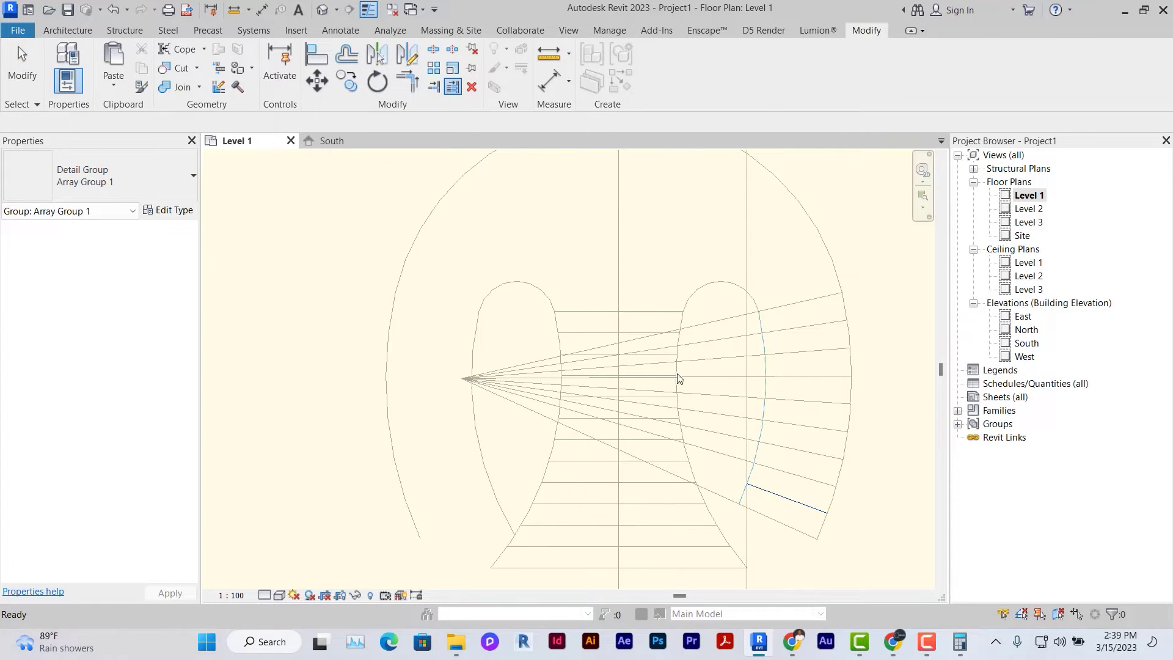
pyautogui.click(907, 479)
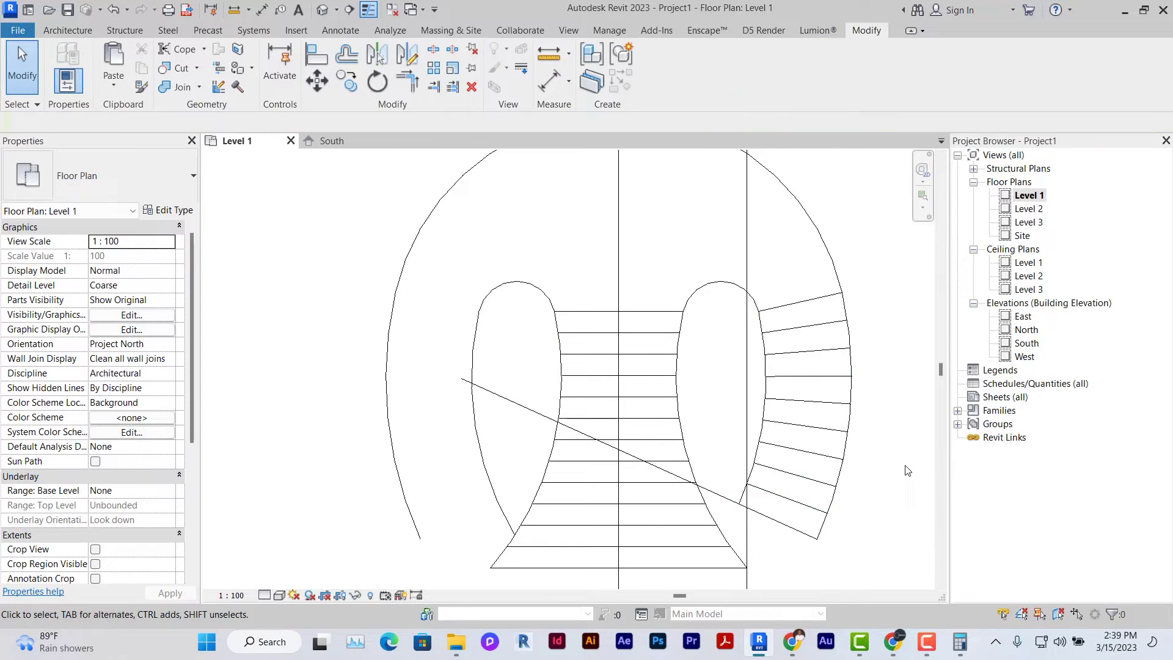
# Mirror a copy of the right-hand flight's tread lines about the central vertical line onto the left-hand side
pyautogui.click(777, 520)
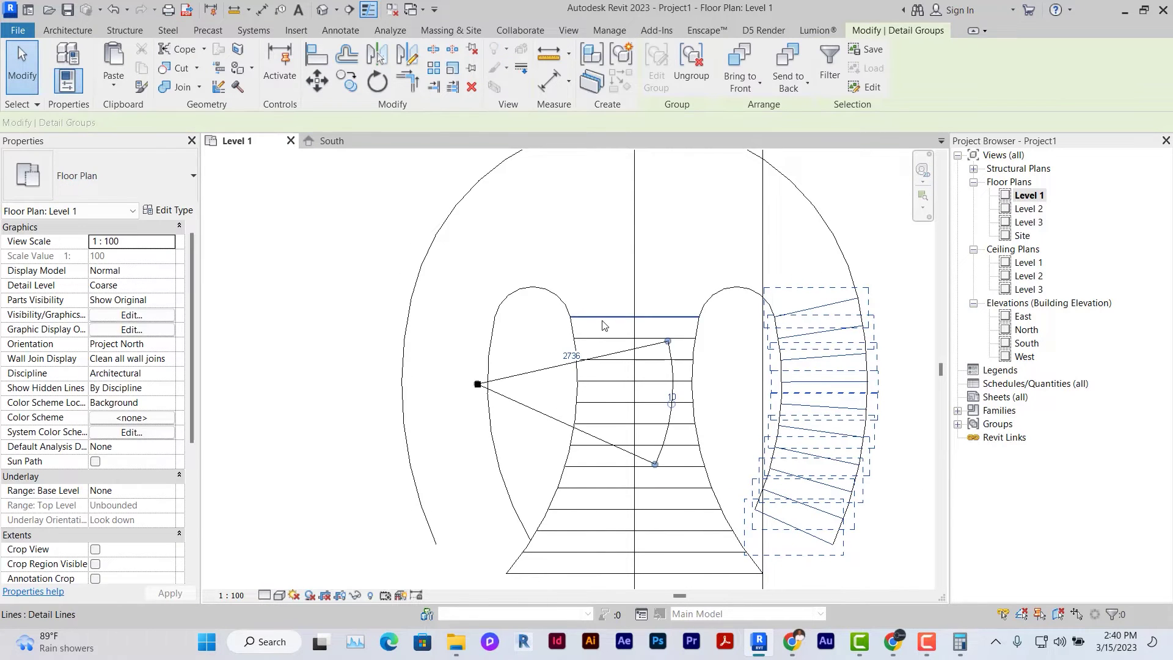
pyautogui.press('m')
pyautogui.press('m')
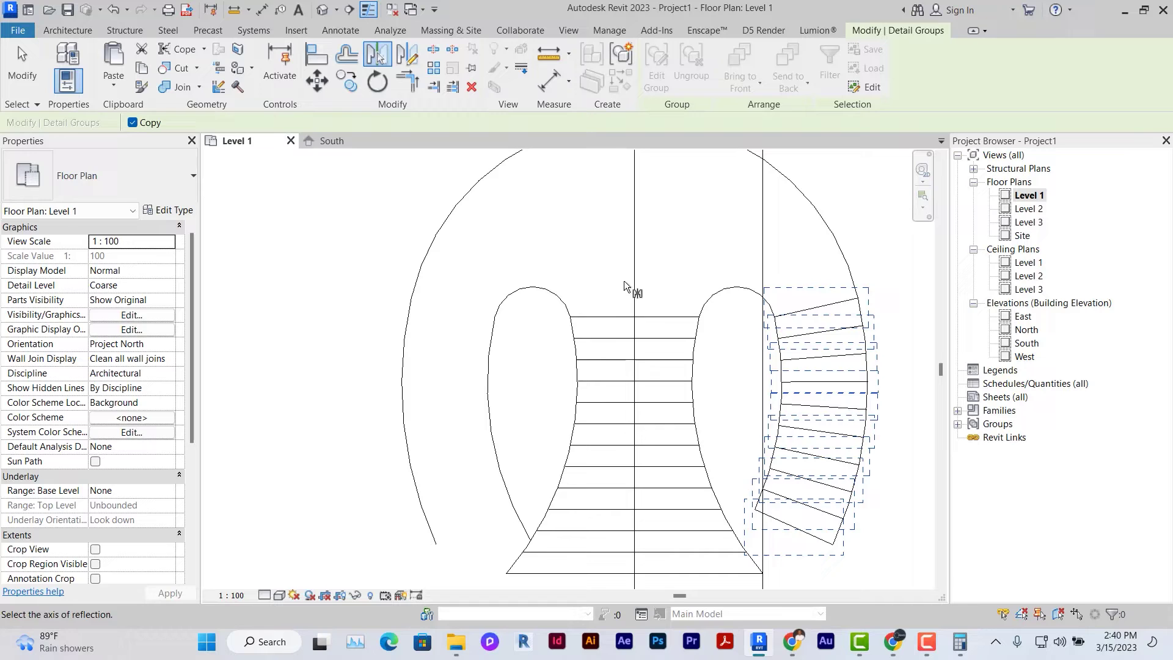
pyautogui.click(635, 279)
pyautogui.click(553, 305)
pyautogui.scroll(-3, 555, 283)
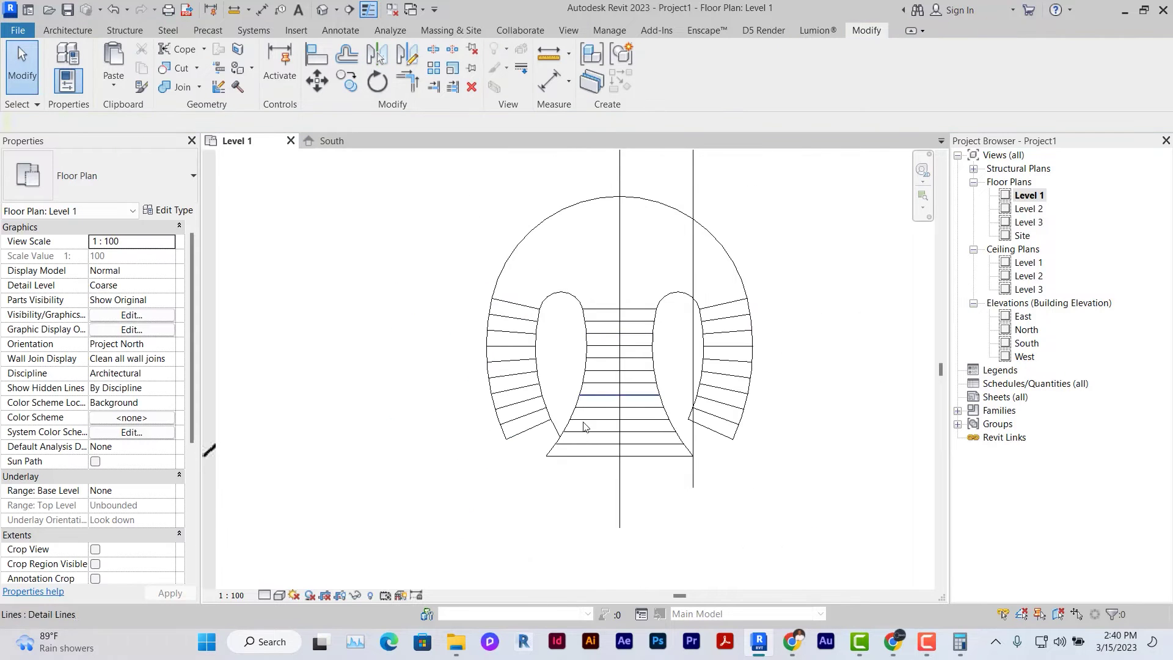
# Trim the left-hand flight's inner arc to its lower end line and remove the two long vertical guide lines
pyautogui.scroll(2, 556, 430)
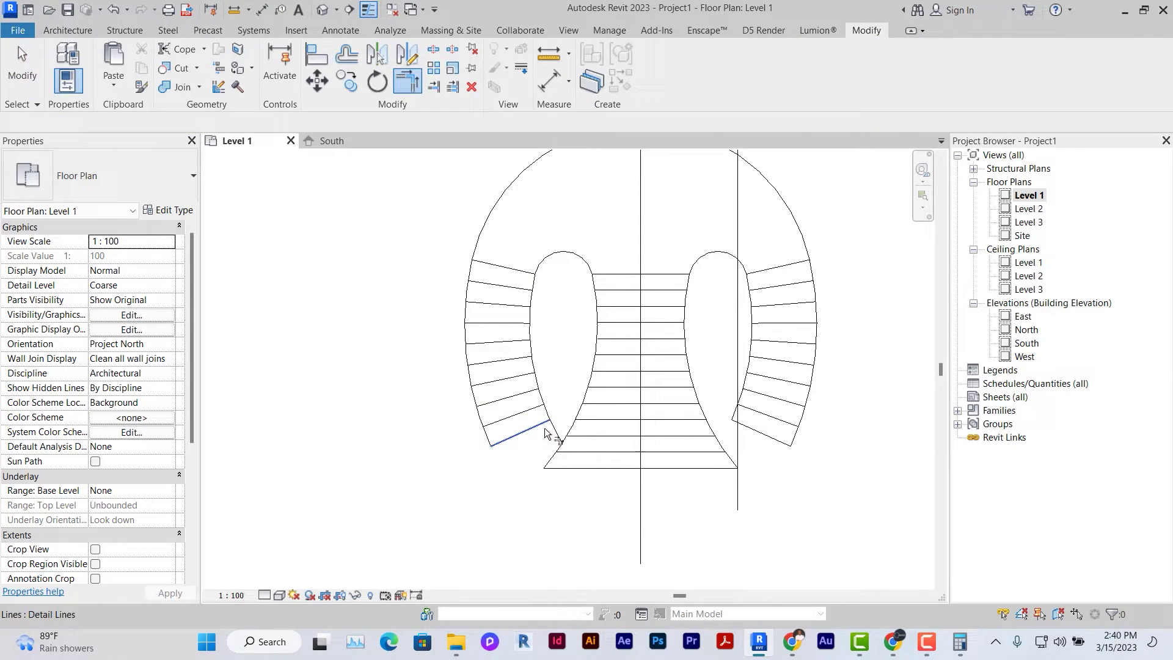
pyautogui.scroll(-2, 541, 375)
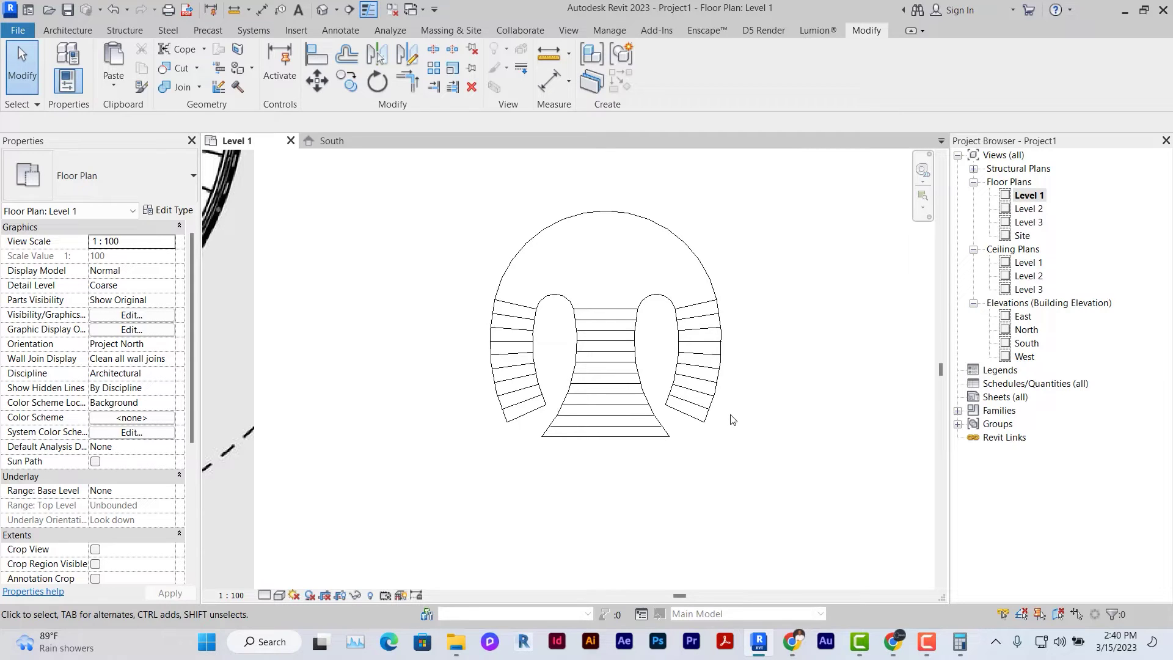
pyautogui.scroll(2, 688, 357)
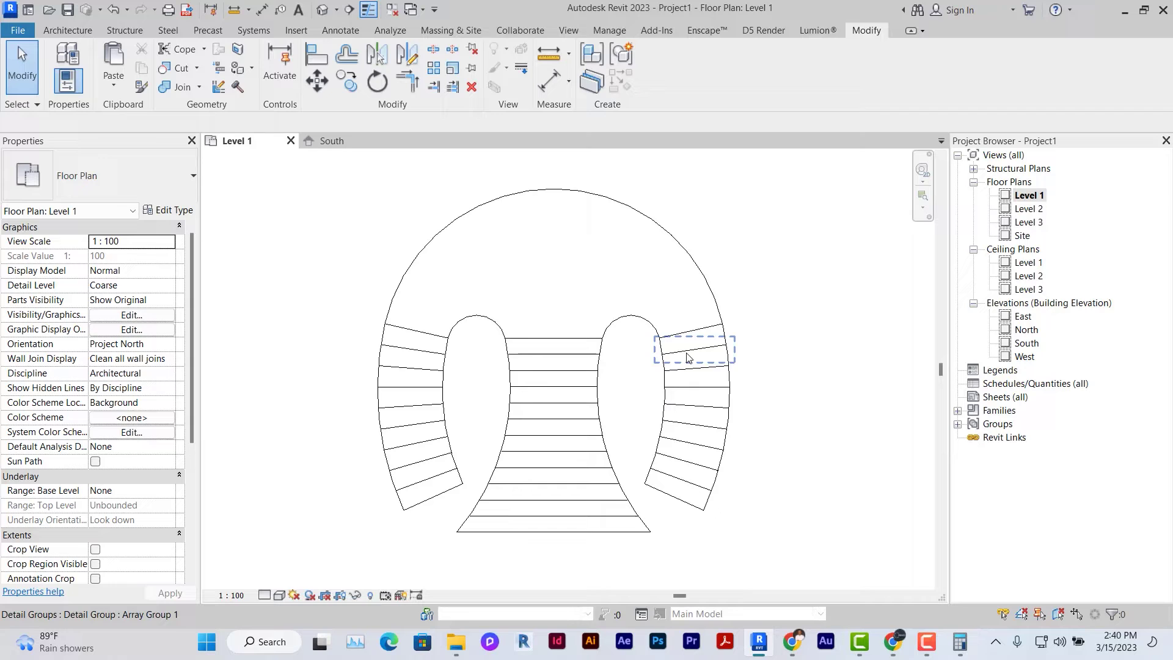
pyautogui.moveTo(751, 324); pyautogui.dragTo(744, 303, button='middle')
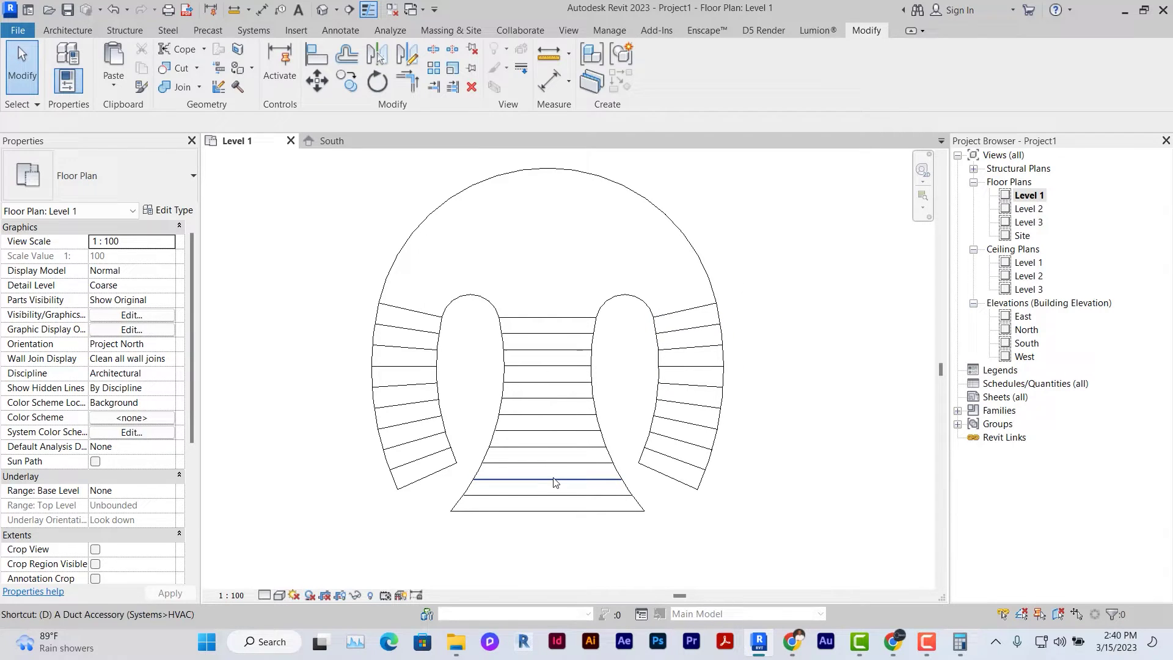
# Draw a vertical detail line from the midpoint of the lowest central tread line up past the top of the outer curve
pyautogui.press('d')
pyautogui.press('l')
pyautogui.click(547, 510)
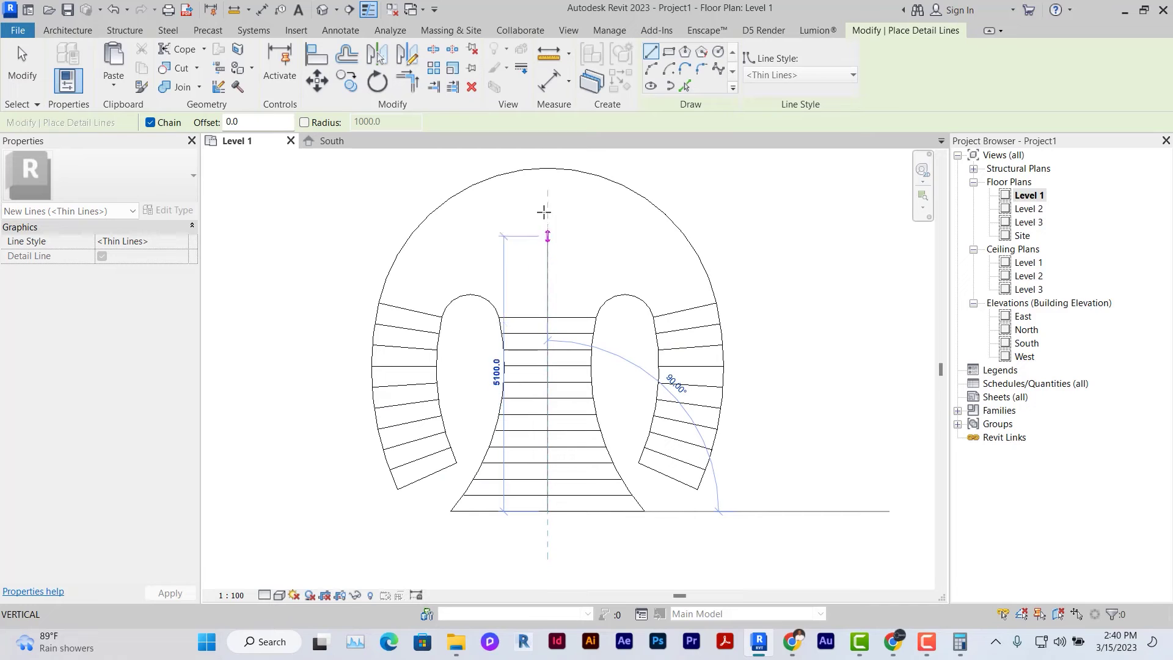
pyautogui.click(548, 166)
pyautogui.scroll(-2, 597, 449)
pyautogui.scroll(3, 537, 507)
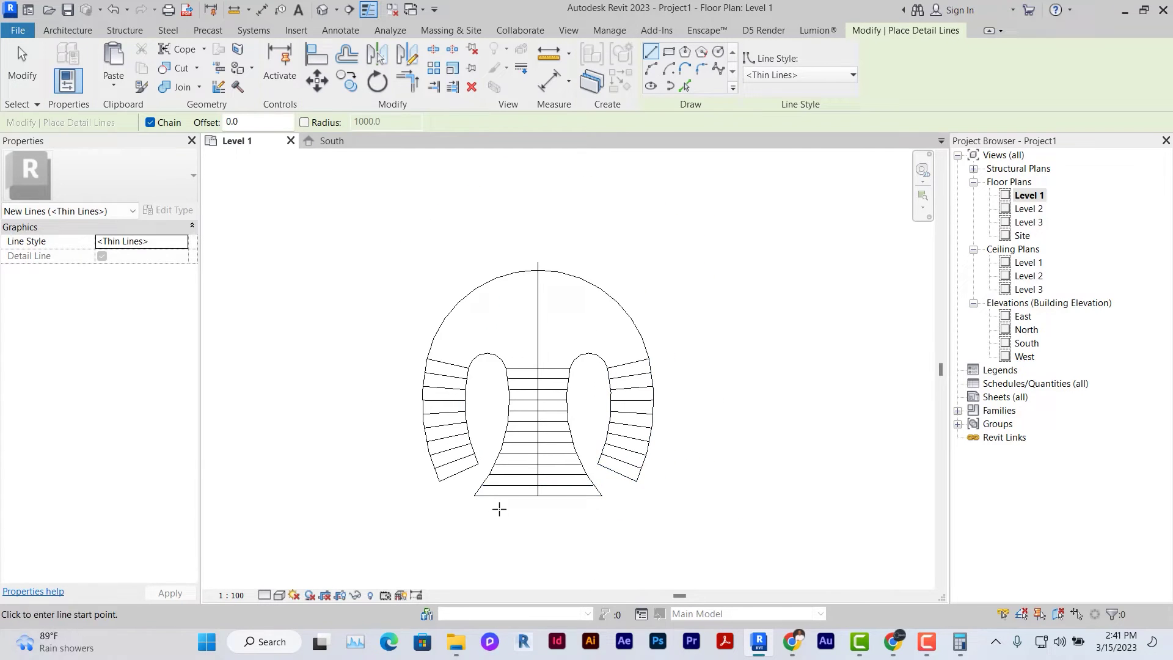
pyautogui.moveTo(550, 511); pyautogui.dragTo(529, 520, button='middle')
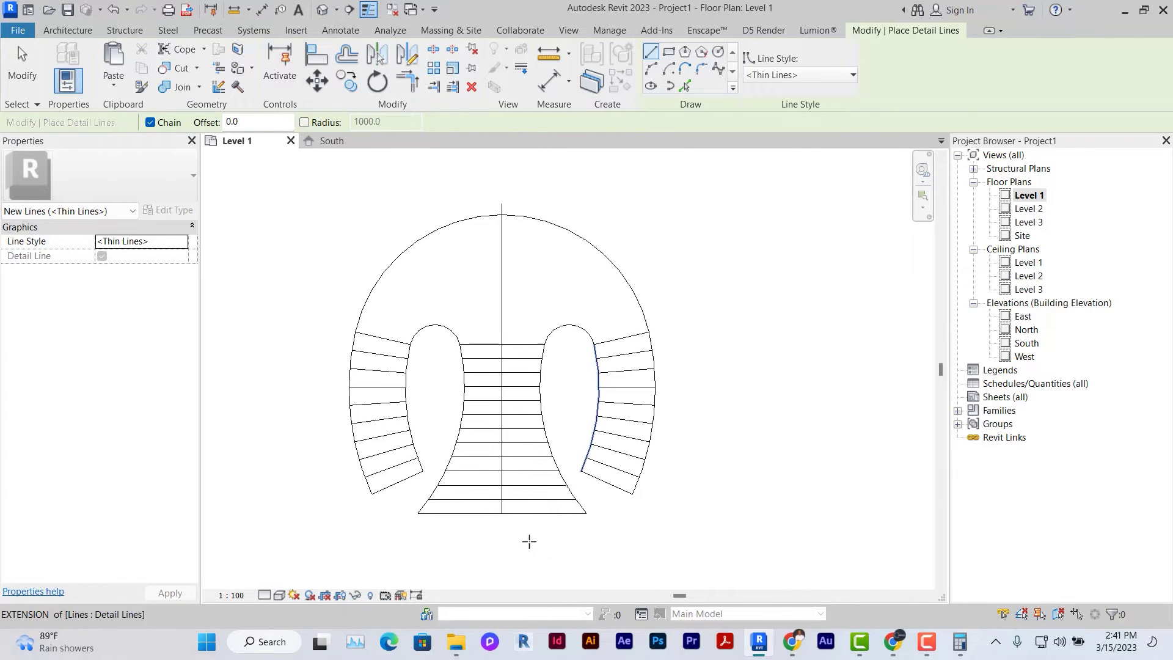
# Start a stair with a sketched run and draw a vertical boundary line about 7900 mm long along the central axis, extending beyond the guide lines
pyautogui.click(68, 30)
pyautogui.click(561, 79)
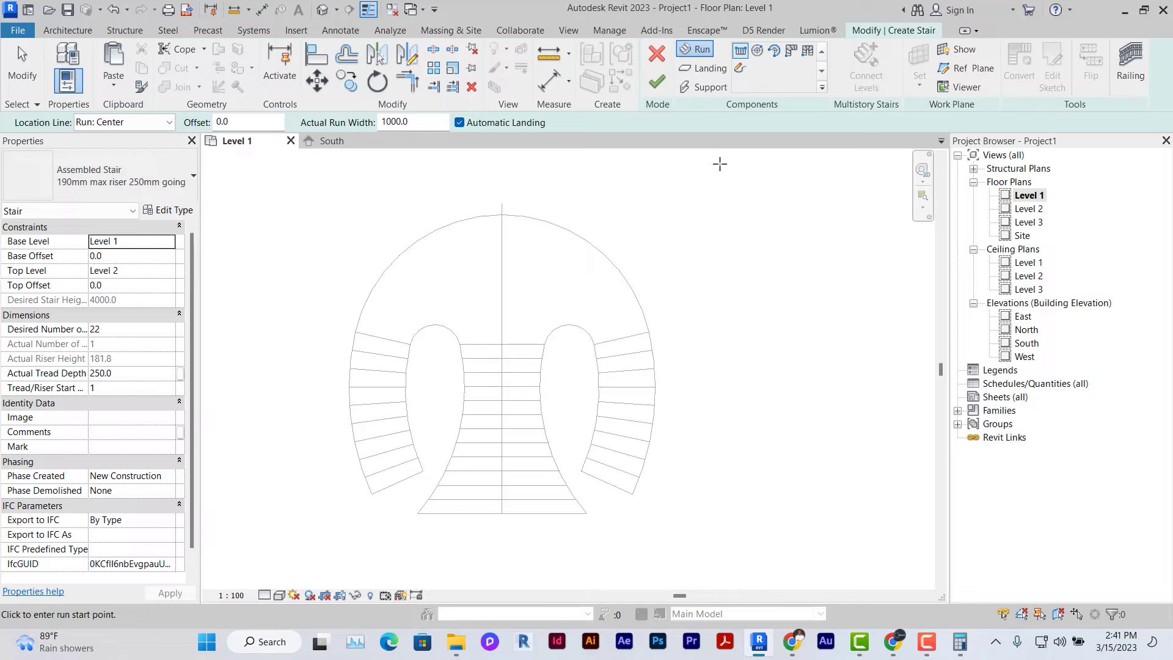
pyautogui.click(741, 69)
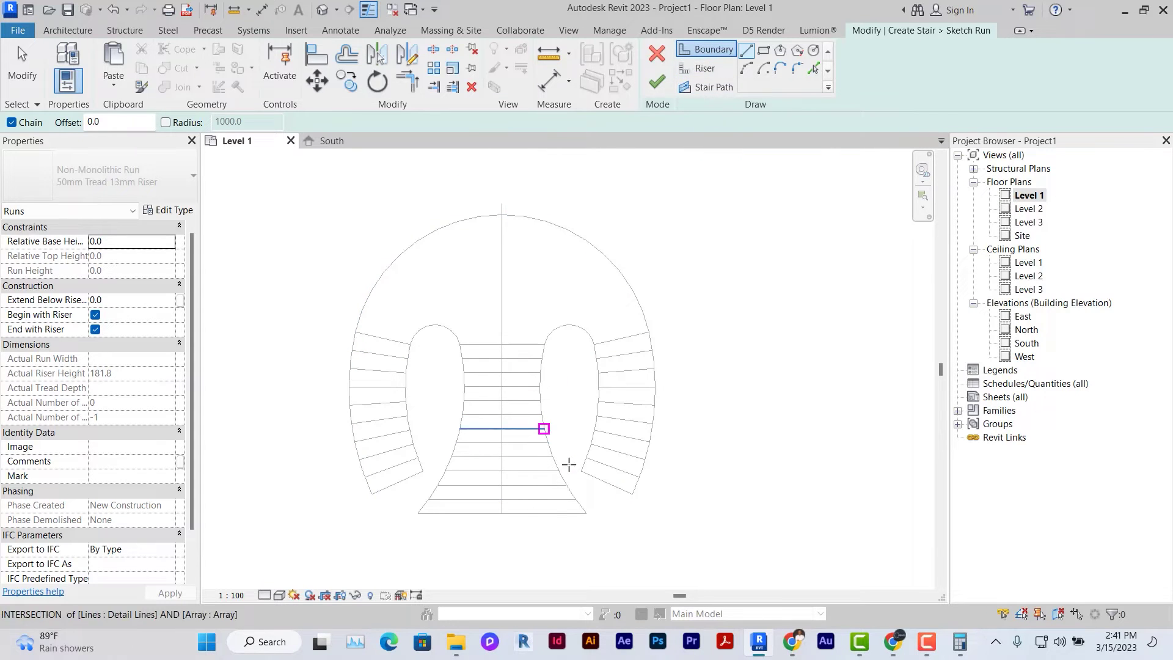
pyautogui.scroll(1, 503, 515)
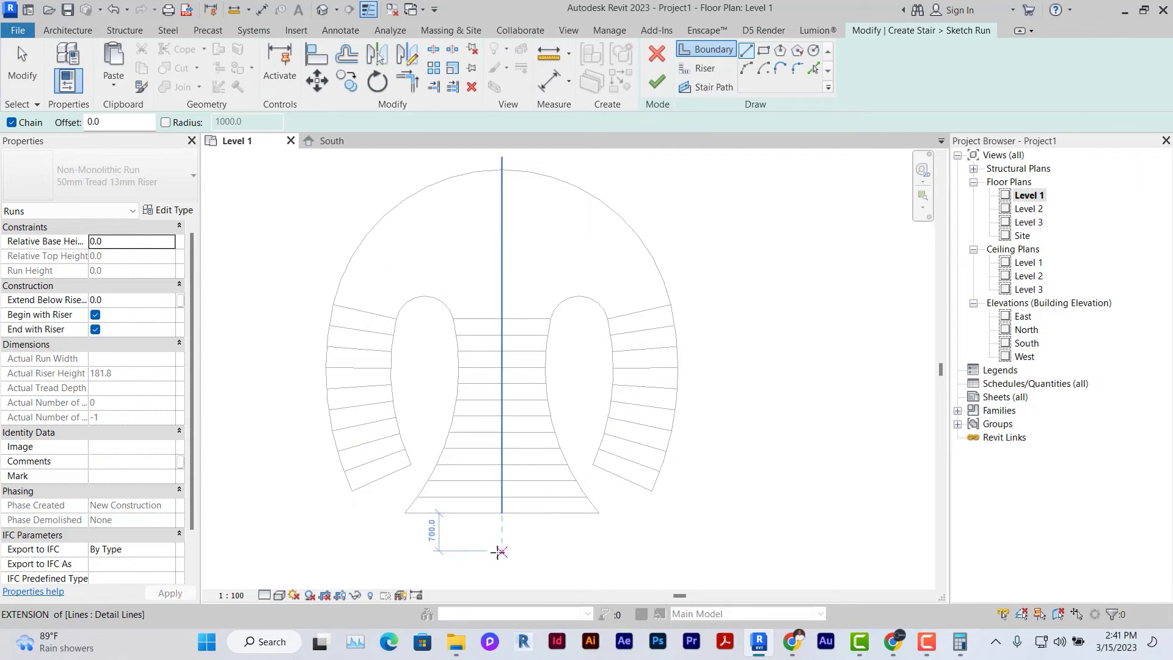
pyautogui.scroll(-2, 498, 551)
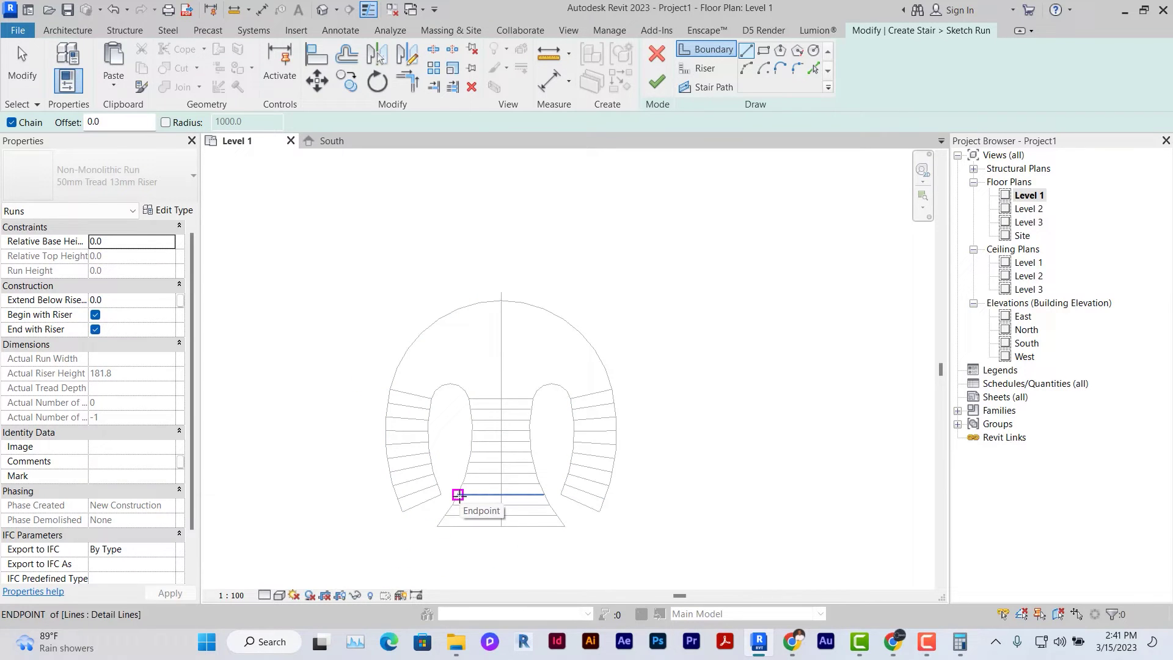
pyautogui.click(496, 552)
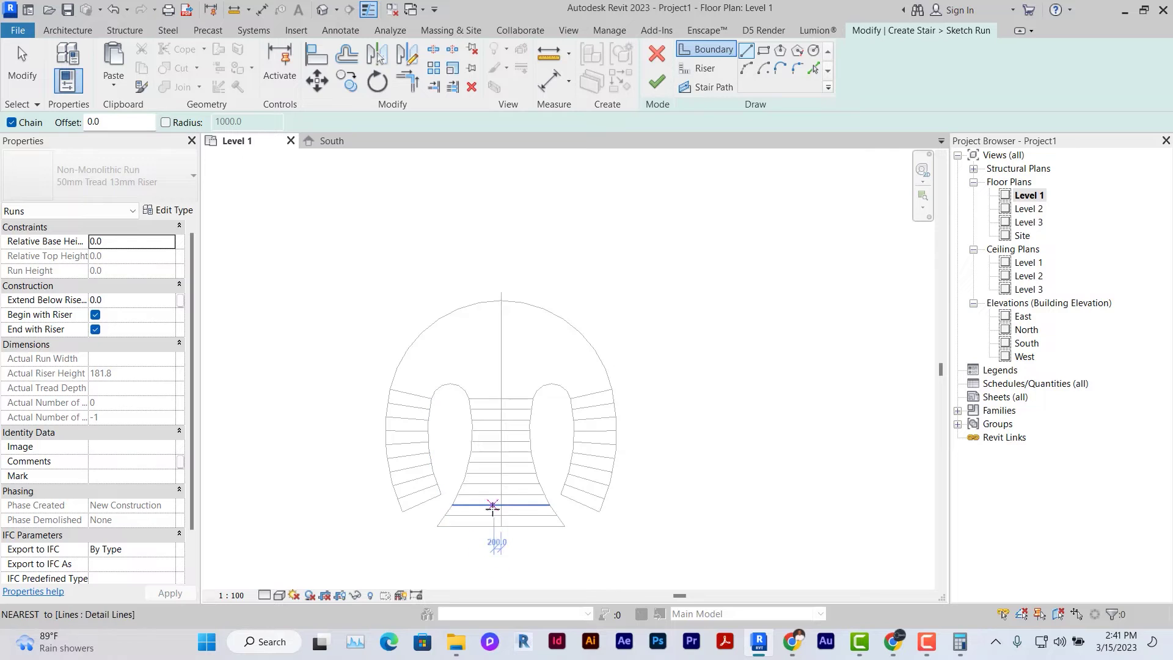
pyautogui.press('Escape')
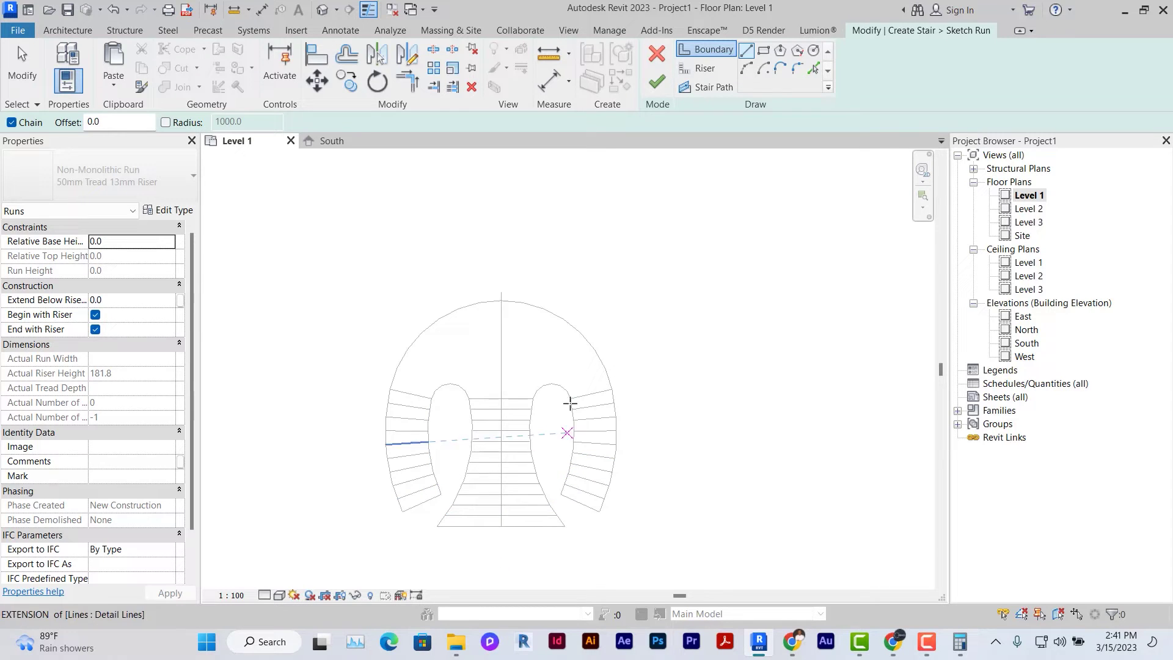
pyautogui.click(501, 560)
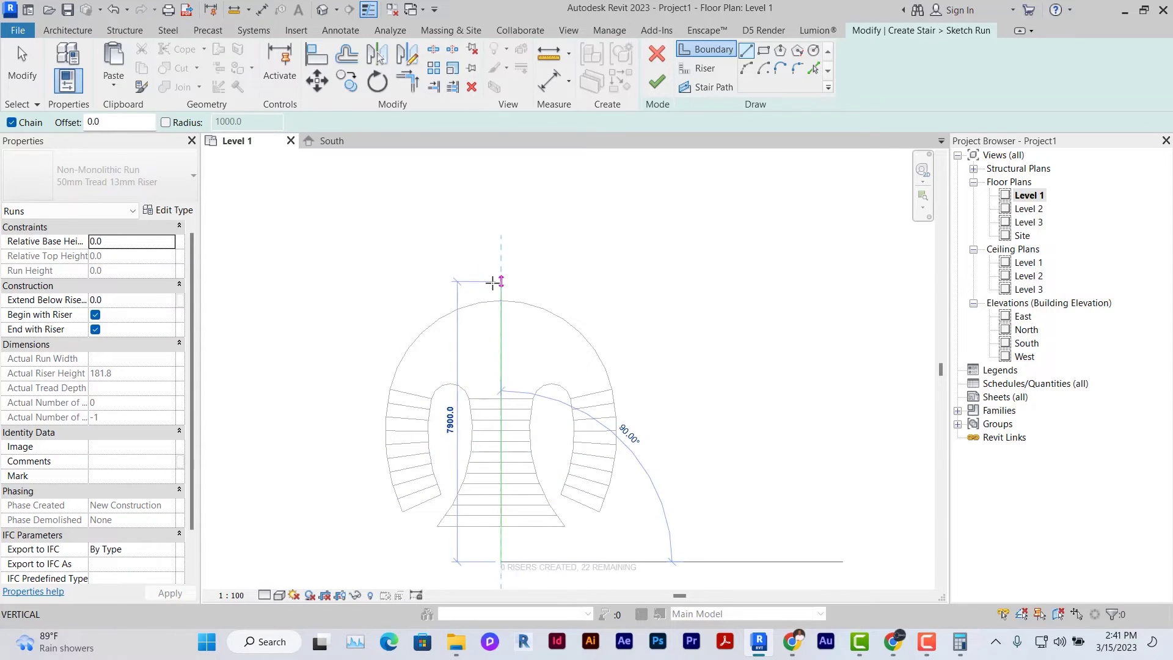
pyautogui.click(501, 279)
pyautogui.rightClick(616, 269)
pyautogui.click(625, 276)
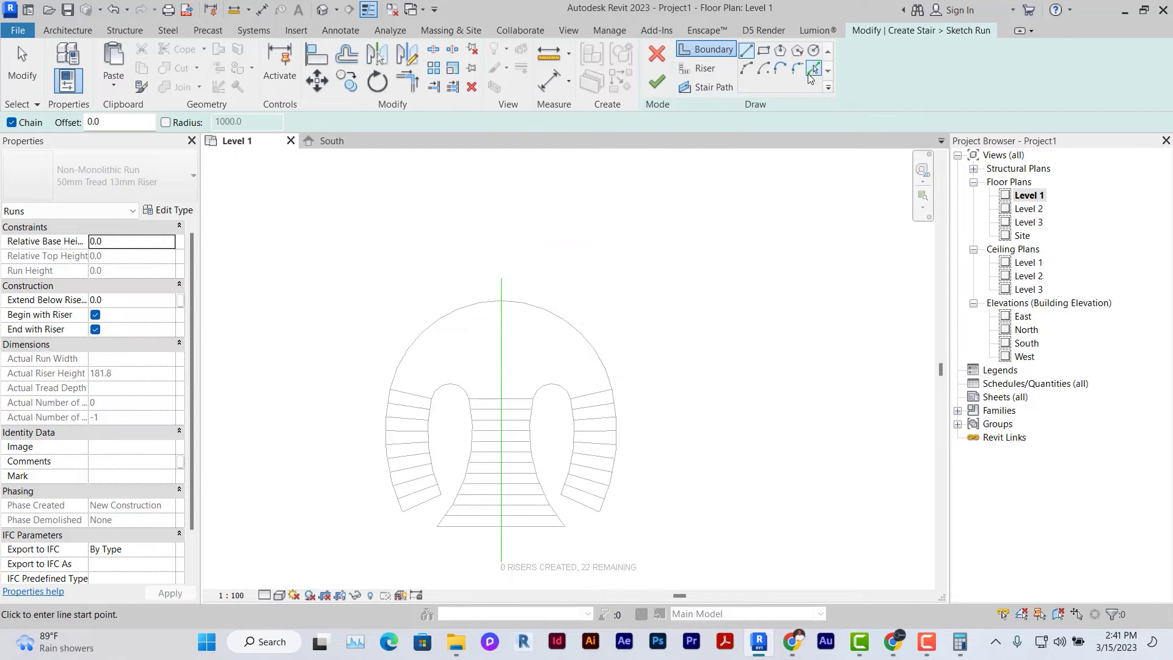
# Pick the right half's outer curve and inner loop guide lines as boundaries of the stair run
pyautogui.click(814, 68)
pyautogui.click(604, 363)
pyautogui.scroll(2, 611, 403)
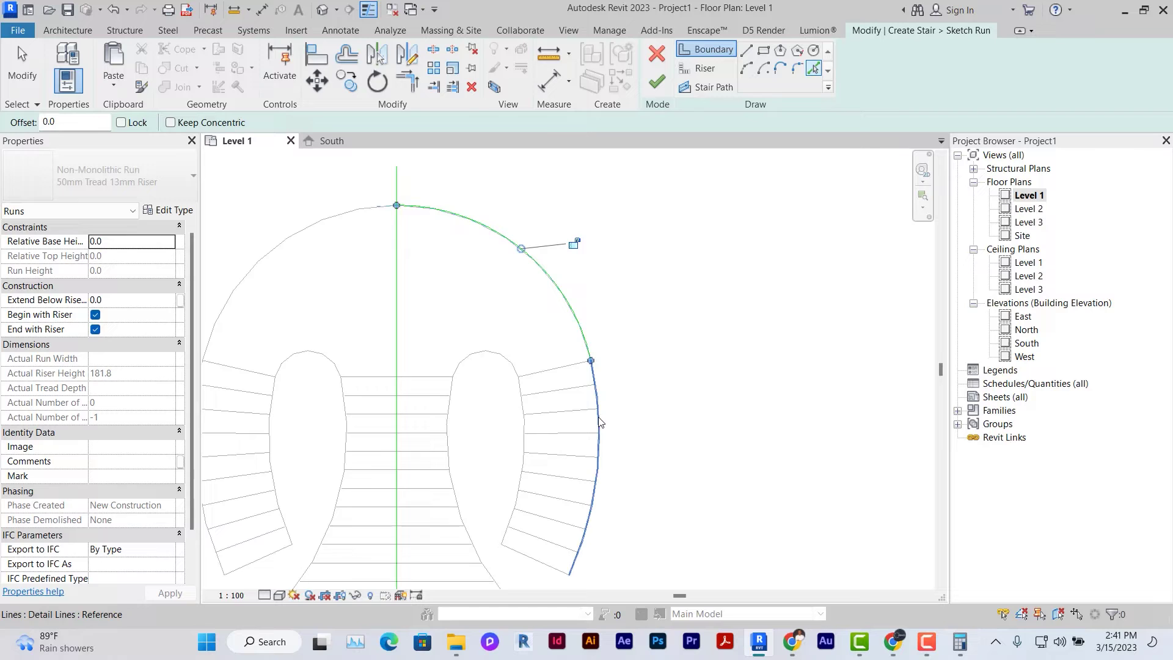
pyautogui.click(597, 429)
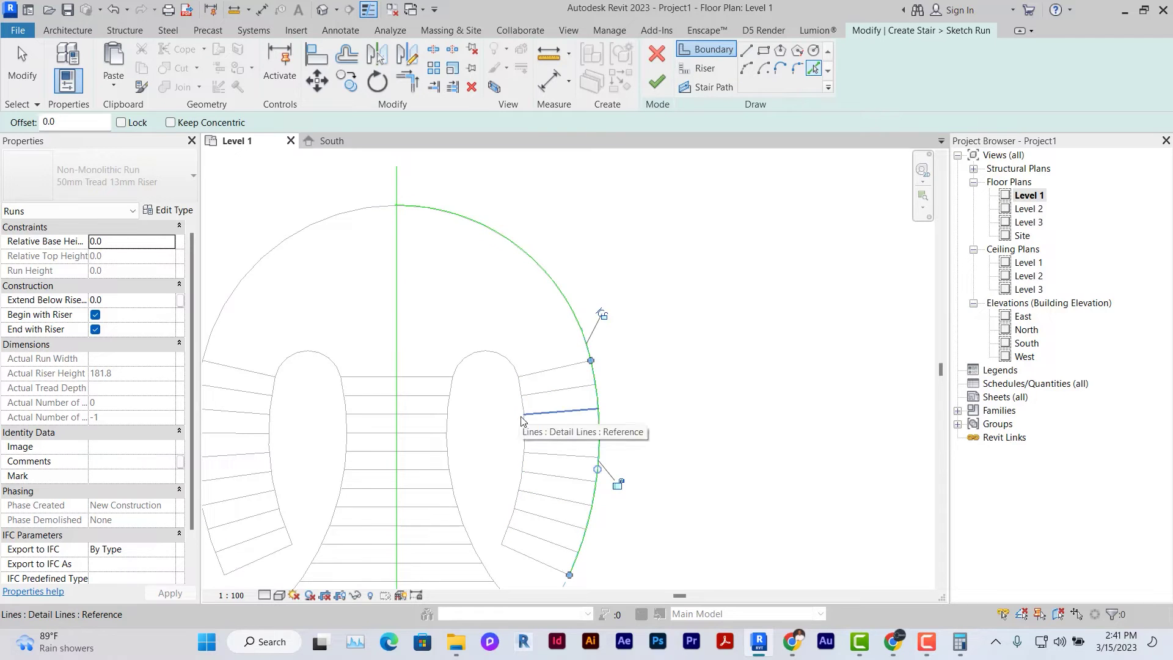
pyautogui.click(524, 425)
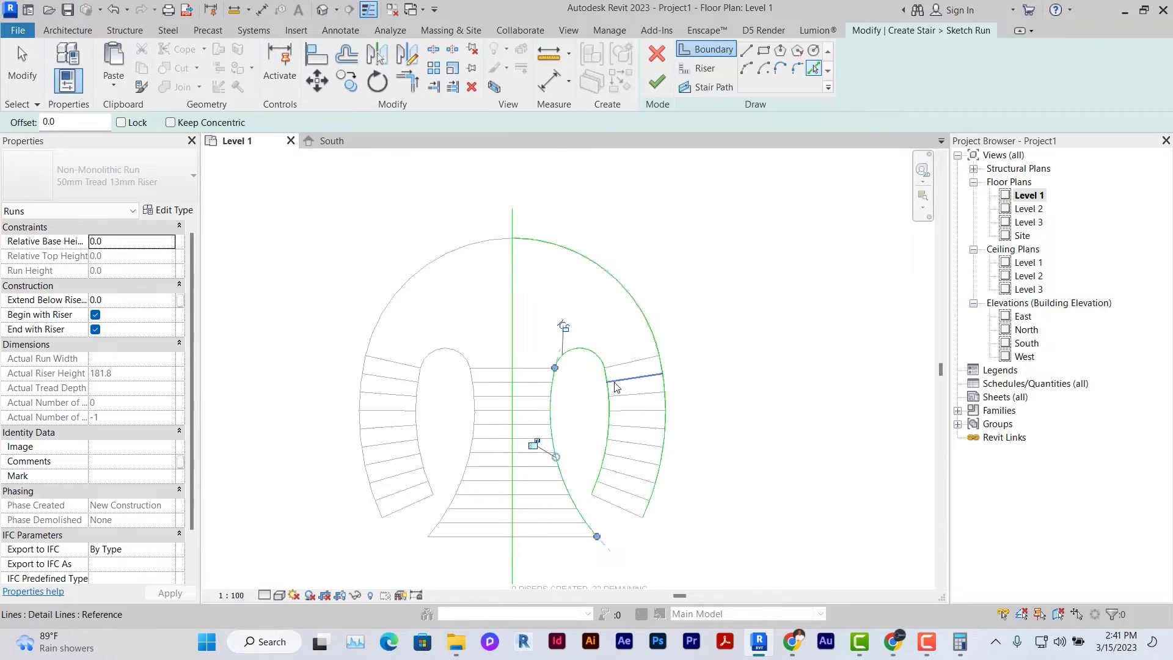
pyautogui.scroll(1, 615, 383)
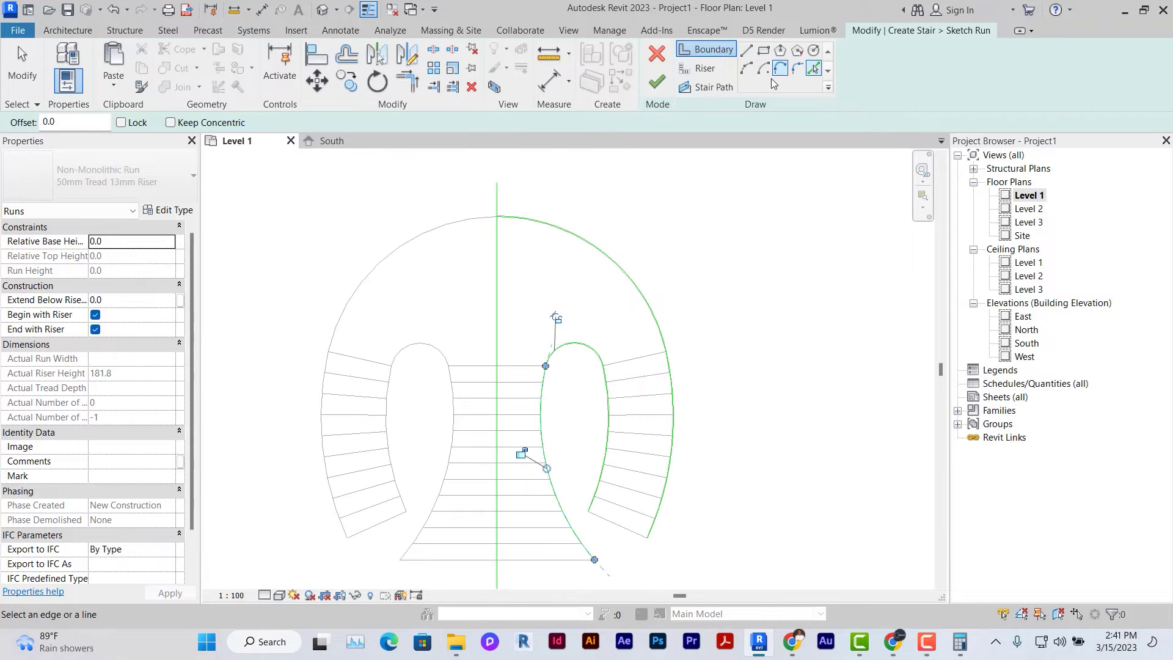
# Pick all the horizontal tread lines of the central flight as risers, from the lowest line to the uppermost
pyautogui.click(701, 68)
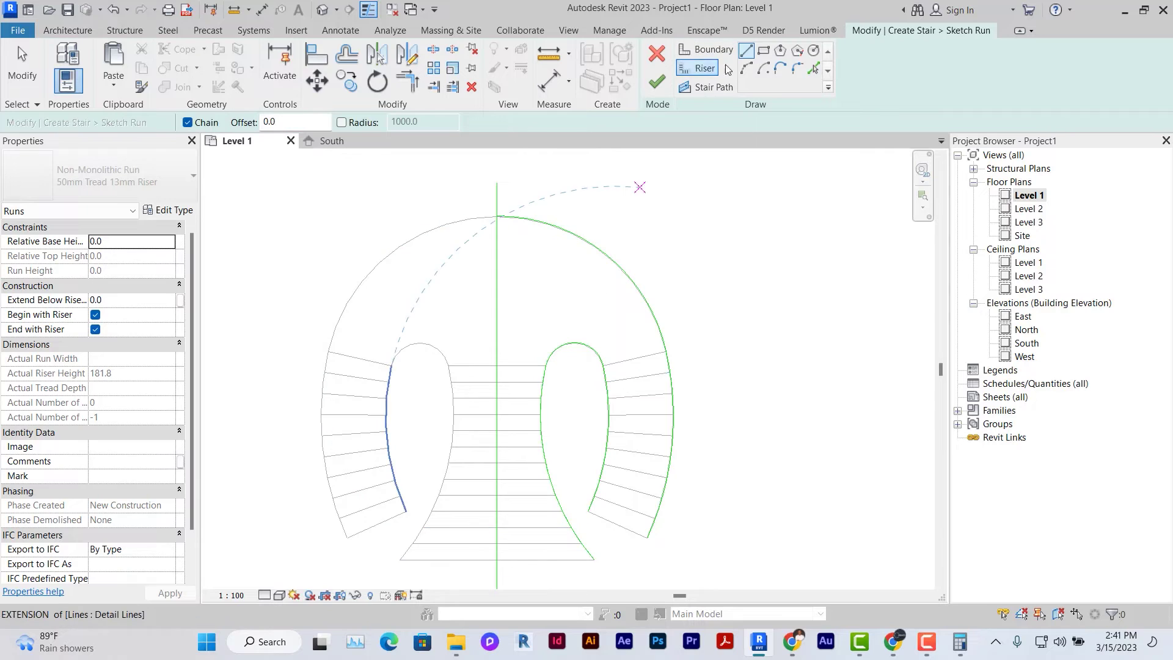
pyautogui.click(813, 70)
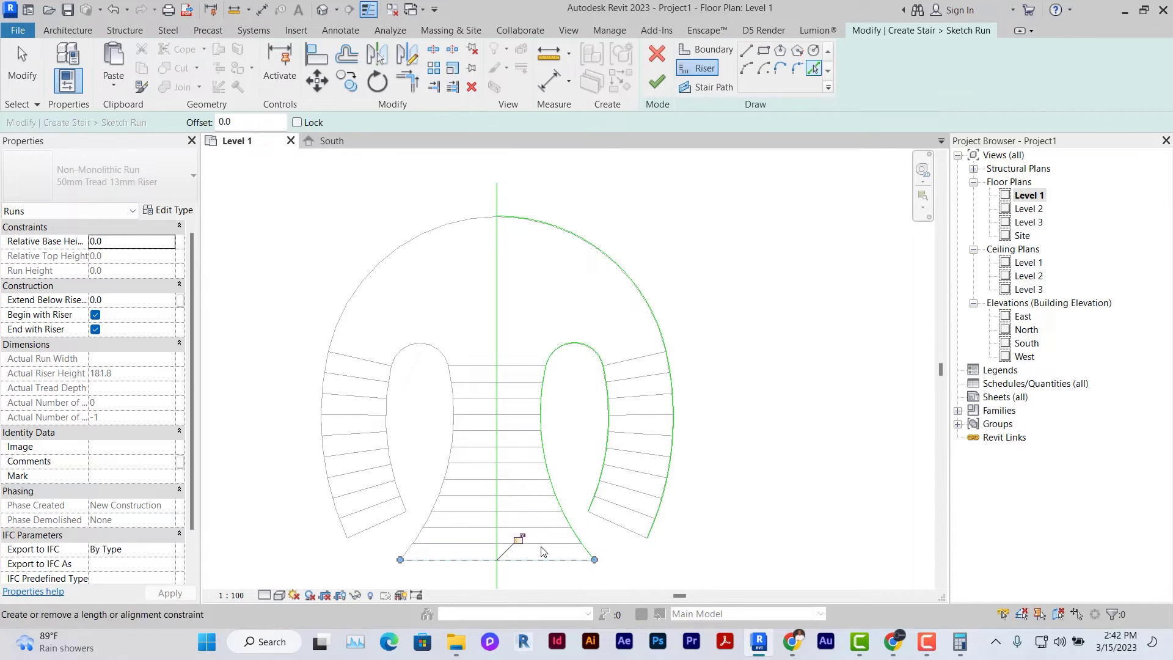
pyautogui.click(554, 489)
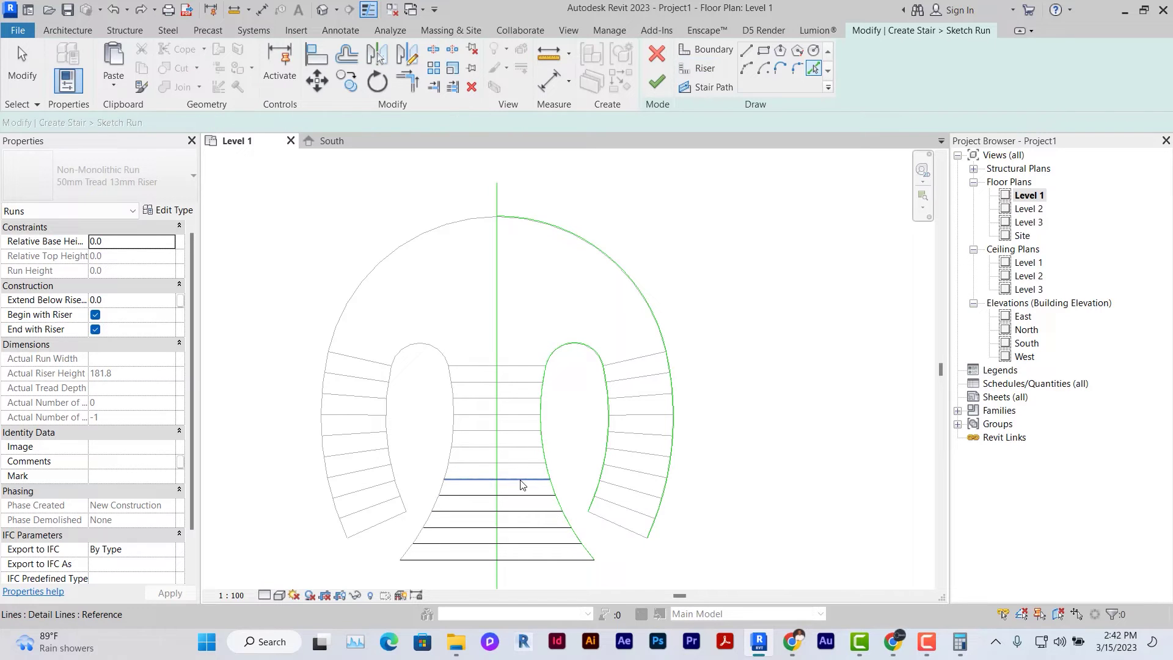
pyautogui.click(537, 463)
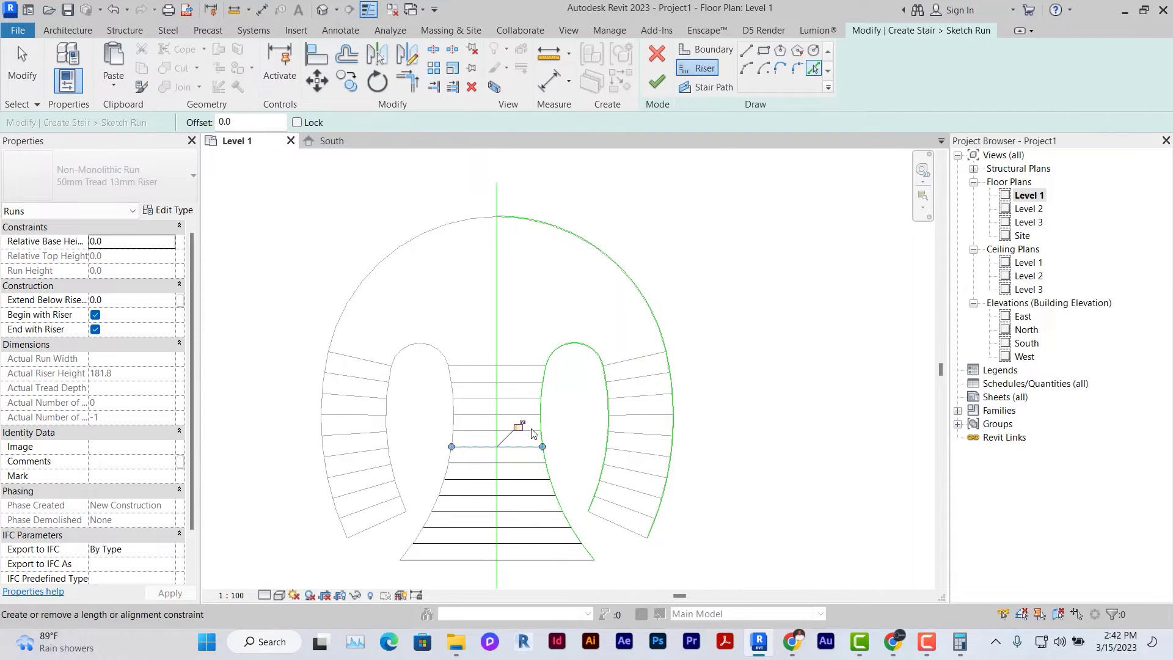
pyautogui.scroll(3, 531, 435)
pyautogui.click(529, 356)
pyautogui.click(543, 319)
pyautogui.click(559, 281)
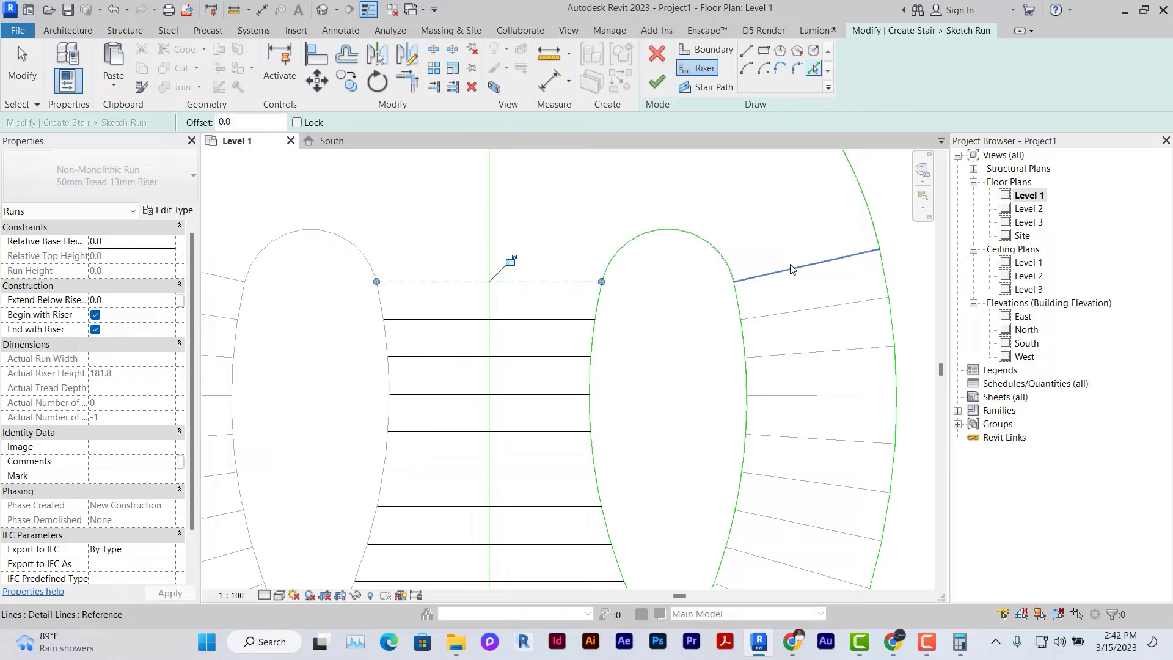
# Pick all the radial tread lines of the right-hand flight as risers, from its upper line to the lower end line
pyautogui.click(793, 269)
pyautogui.click(819, 307)
pyautogui.click(837, 350)
pyautogui.click(845, 395)
pyautogui.click(845, 440)
pyautogui.click(845, 487)
pyautogui.click(840, 531)
pyautogui.moveTo(835, 580); pyautogui.dragTo(803, 372, button='middle')
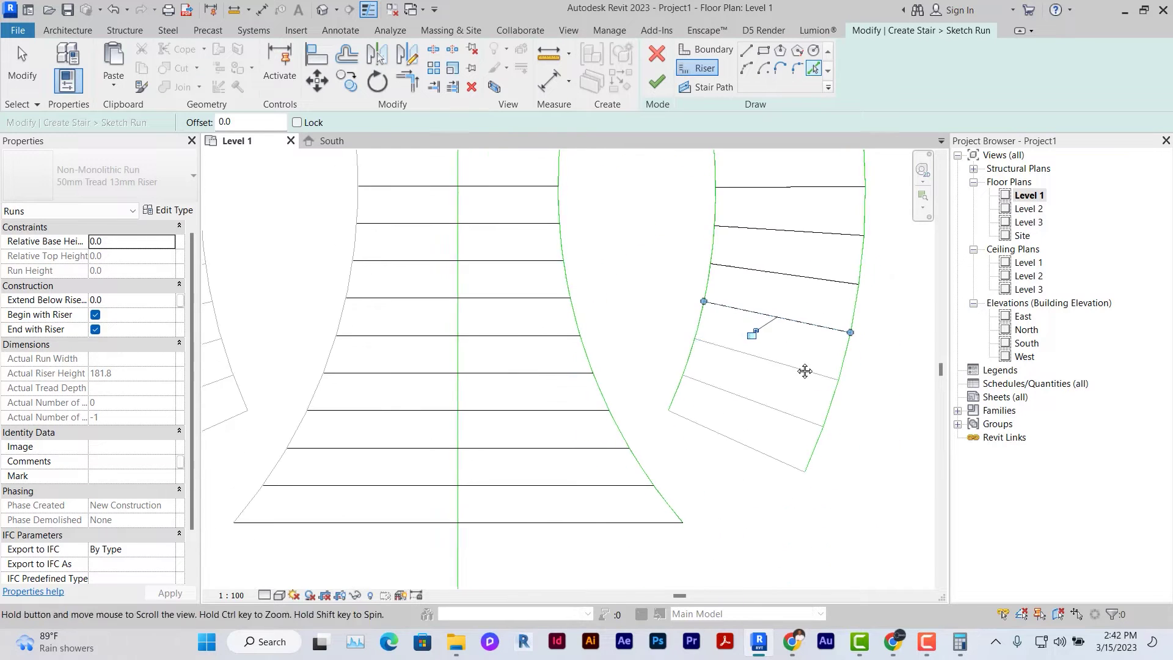
pyautogui.click(799, 369)
pyautogui.click(781, 411)
pyautogui.click(761, 453)
pyautogui.scroll(-2, 491, 550)
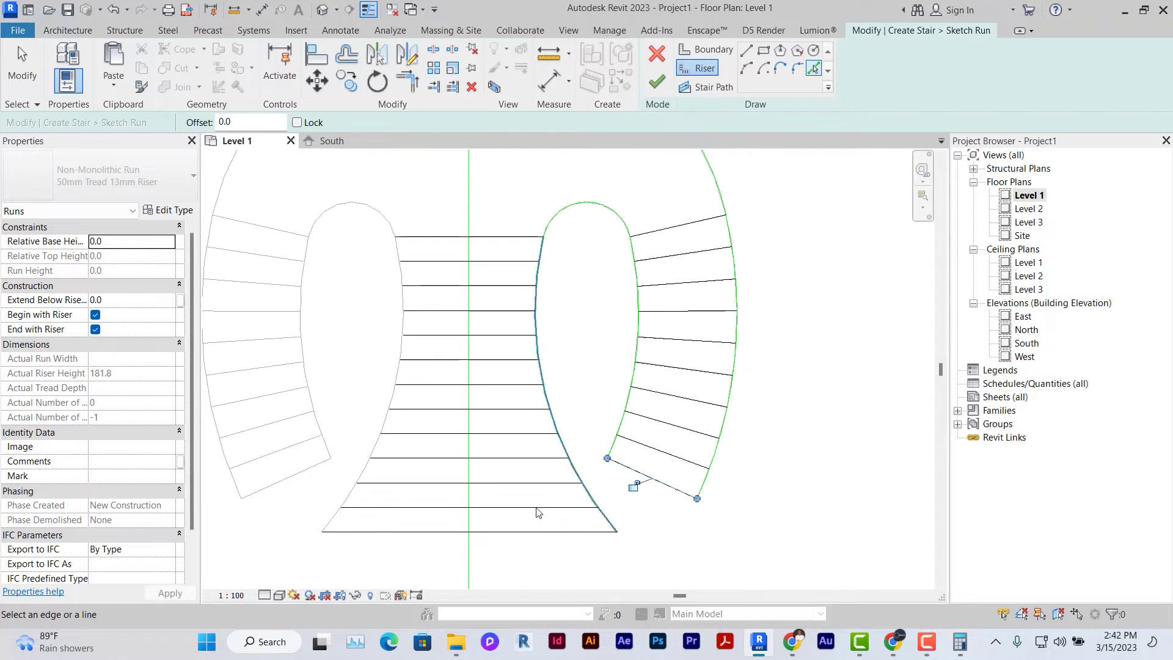
# Trim the central flight's risers to the vertical boundary line, keeping their right halves
pyautogui.click(452, 87)
pyautogui.moveTo(474, 209); pyautogui.dragTo(474, 264, button='middle')
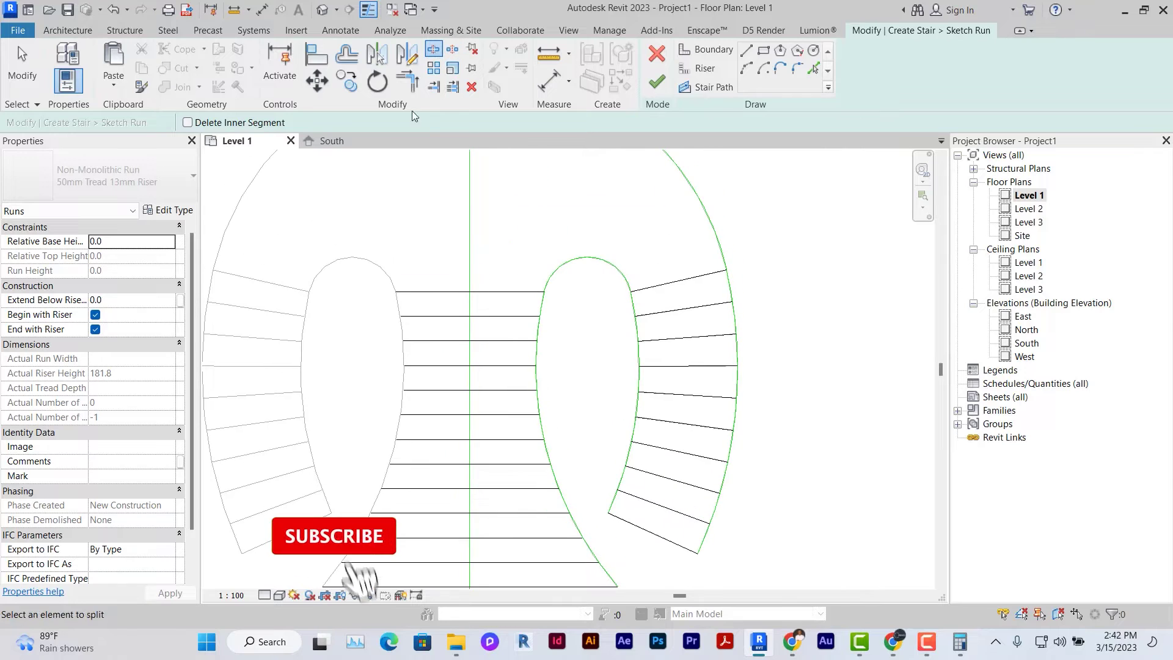
pyautogui.click(471, 264)
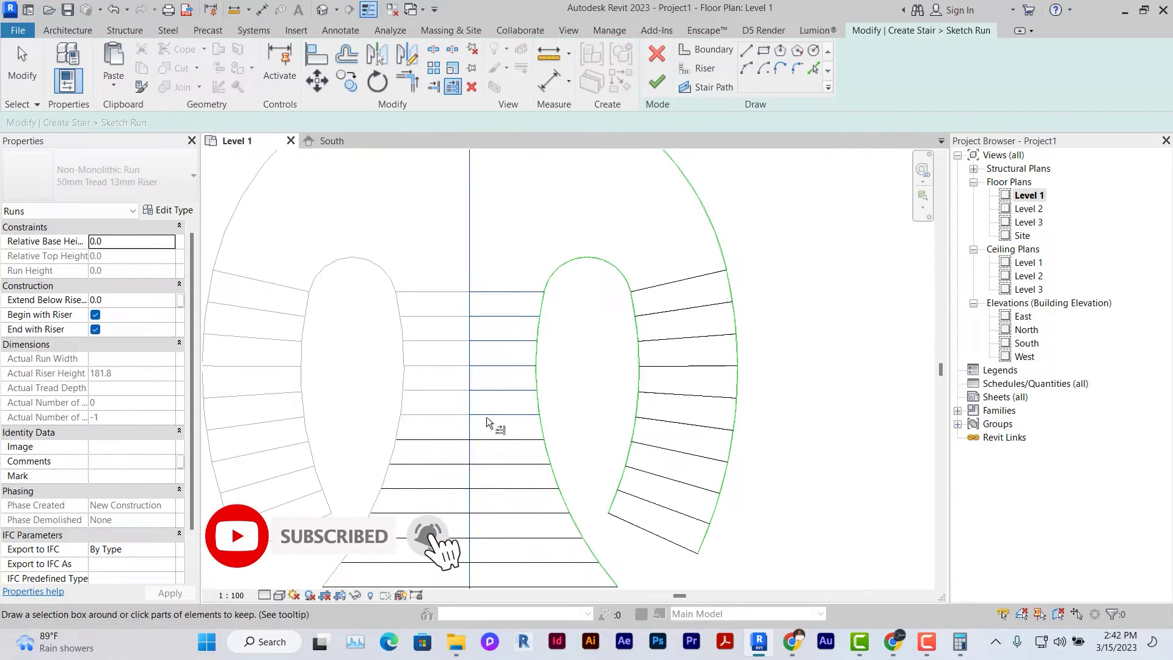
pyautogui.moveTo(507, 546); pyautogui.dragTo(474, 385, button='middle')
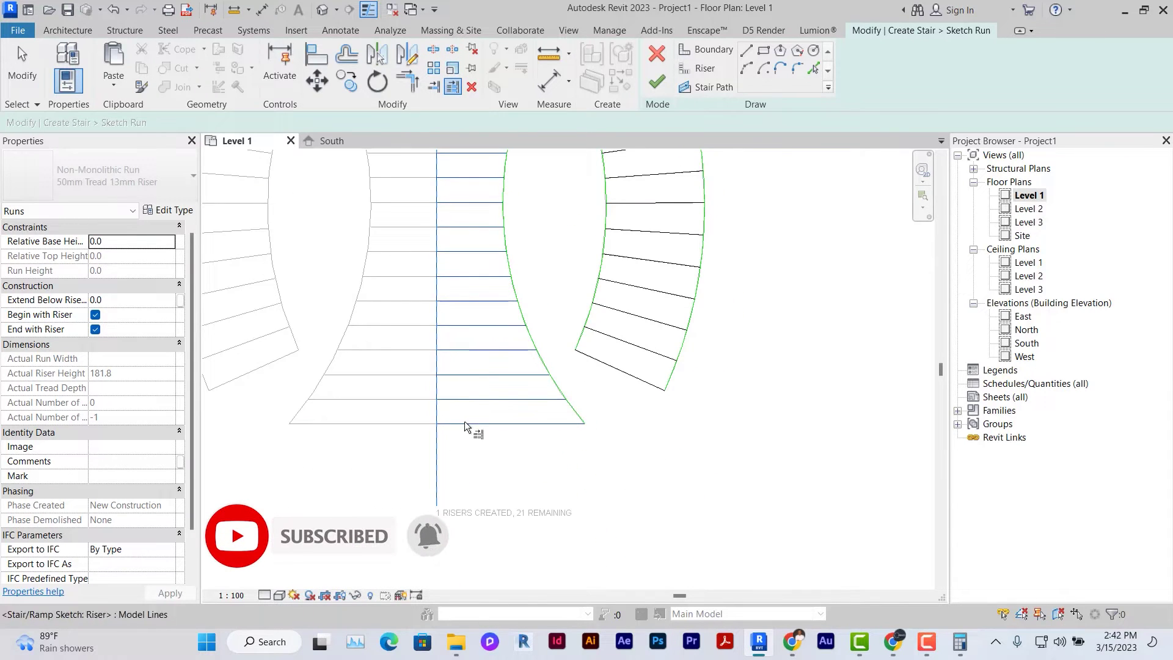
pyautogui.scroll(-2, 645, 423)
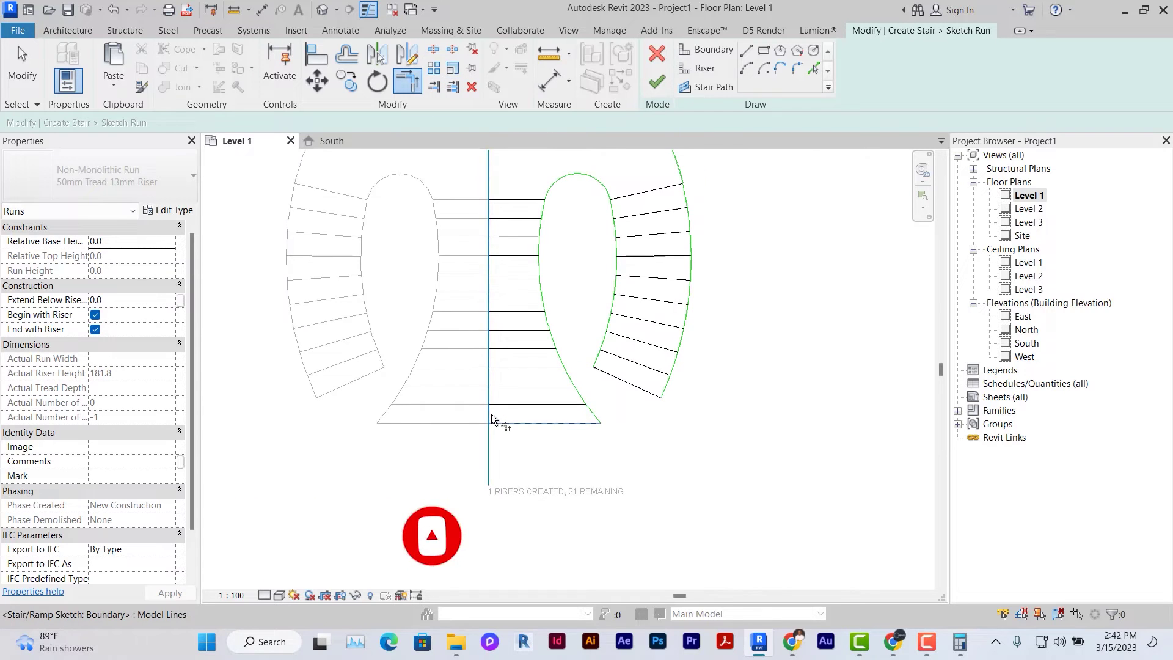
# Trim the vertical boundary line into corners with the lowest central riser and the top of the outer arc
pyautogui.moveTo(558, 333); pyautogui.dragTo(535, 448, button='middle')
pyautogui.scroll(2, 636, 332)
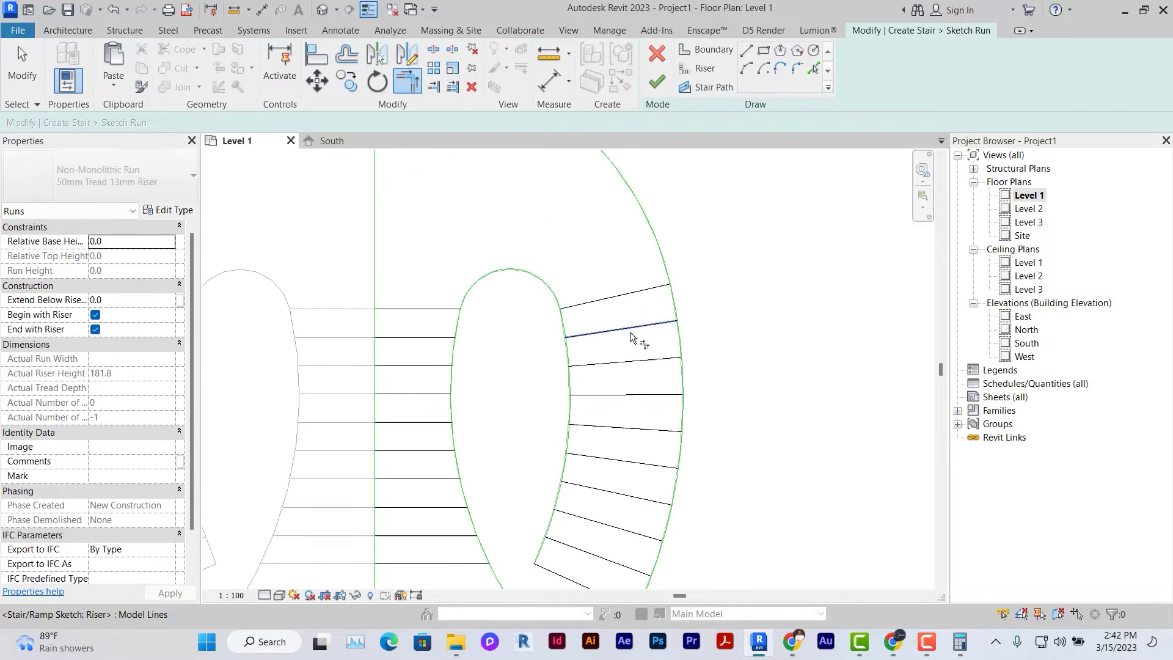
pyautogui.scroll(-2, 710, 313)
pyautogui.moveTo(690, 433); pyautogui.dragTo(713, 403, button='middle')
pyautogui.moveTo(654, 290); pyautogui.dragTo(652, 458, button='middle')
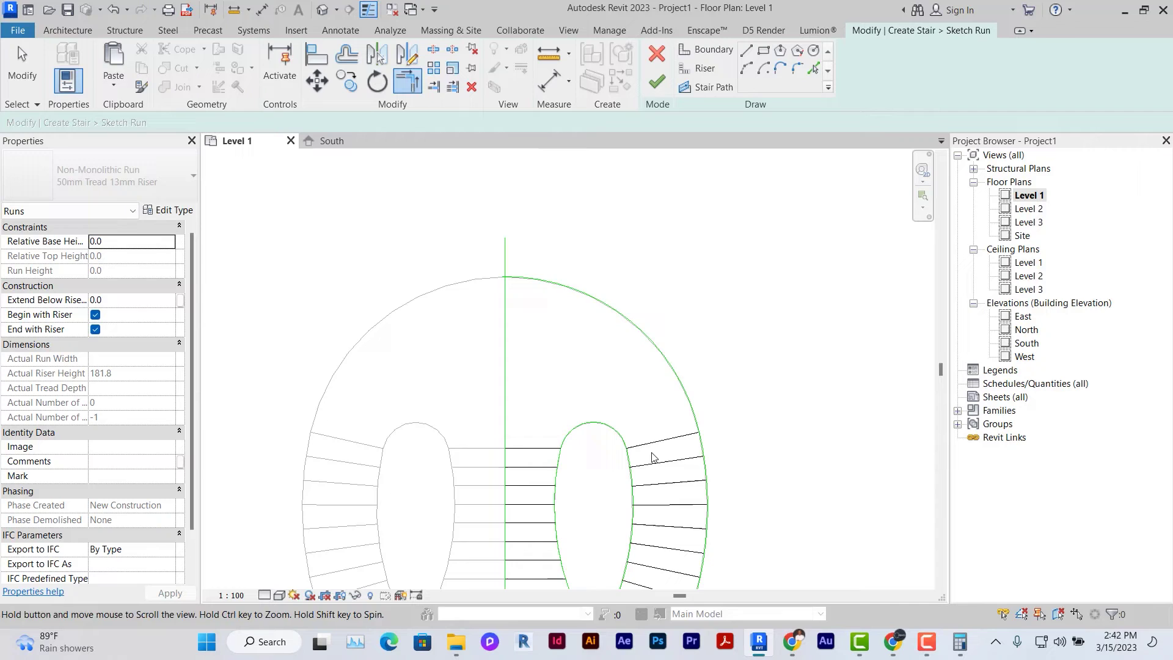
pyautogui.scroll(2, 504, 268)
pyautogui.scroll(2, 516, 188)
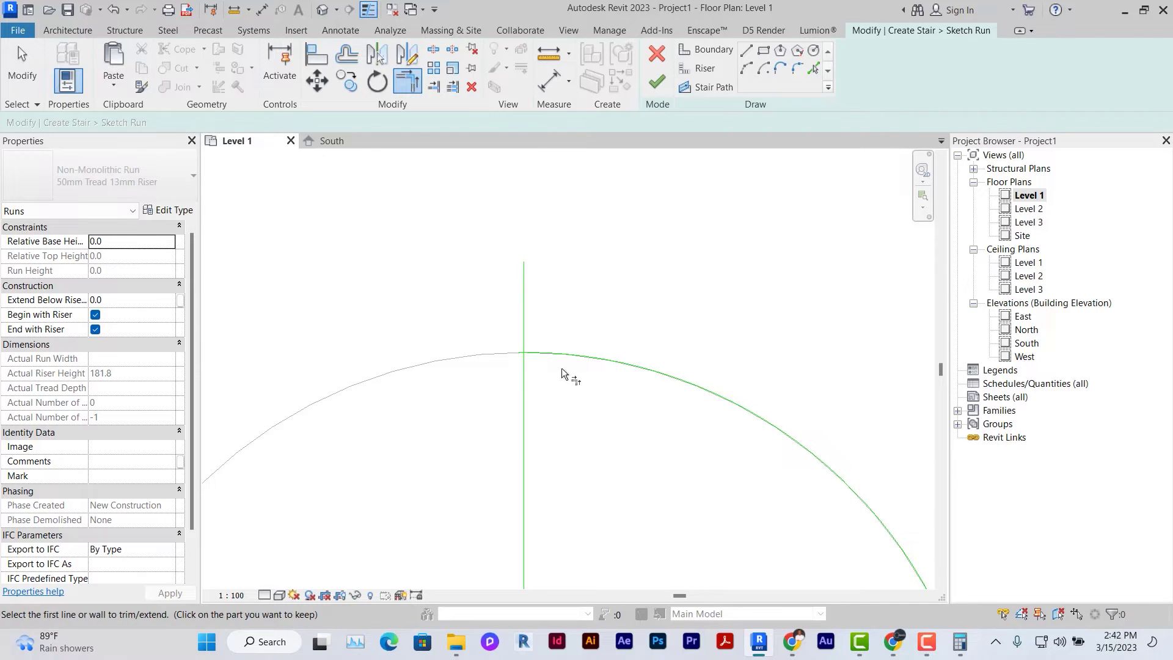
pyautogui.scroll(-3, 516, 313)
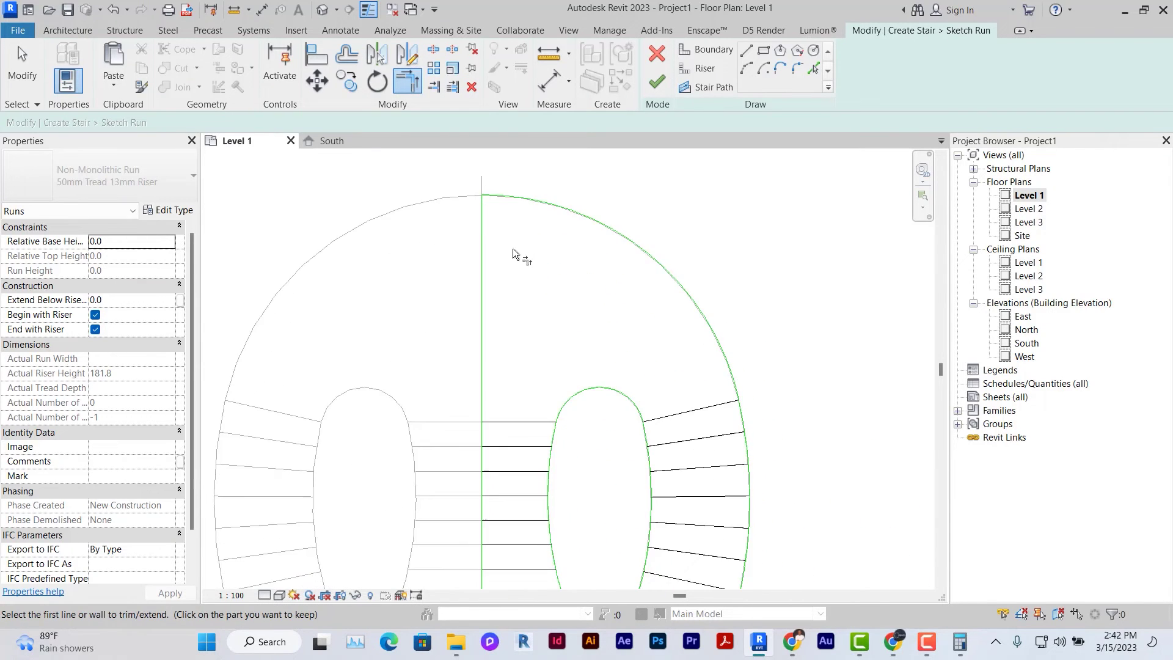
pyautogui.scroll(-2, 516, 257)
pyautogui.press('Escape')
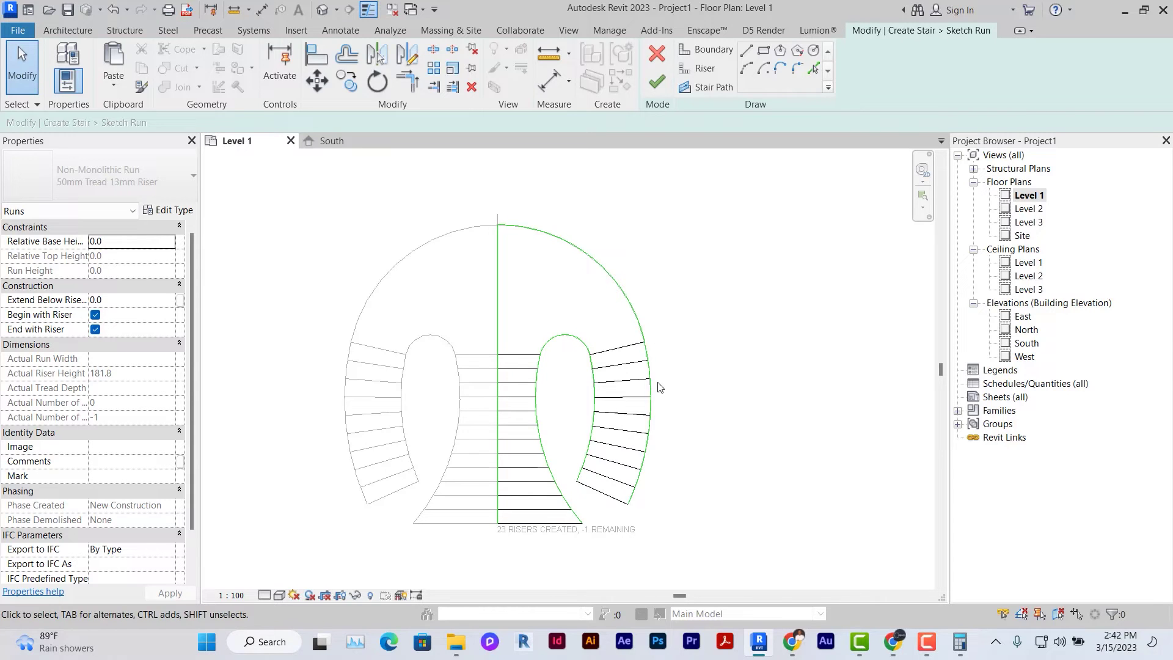
# Draw a stair path arc of about 8331 mm radius from the lowest central riser's midpoint to the uppermost central riser's midpoint
pyautogui.moveTo(648, 537); pyautogui.dragTo(635, 460, button='middle')
pyautogui.moveTo(601, 261); pyautogui.dragTo(597, 269, button='middle')
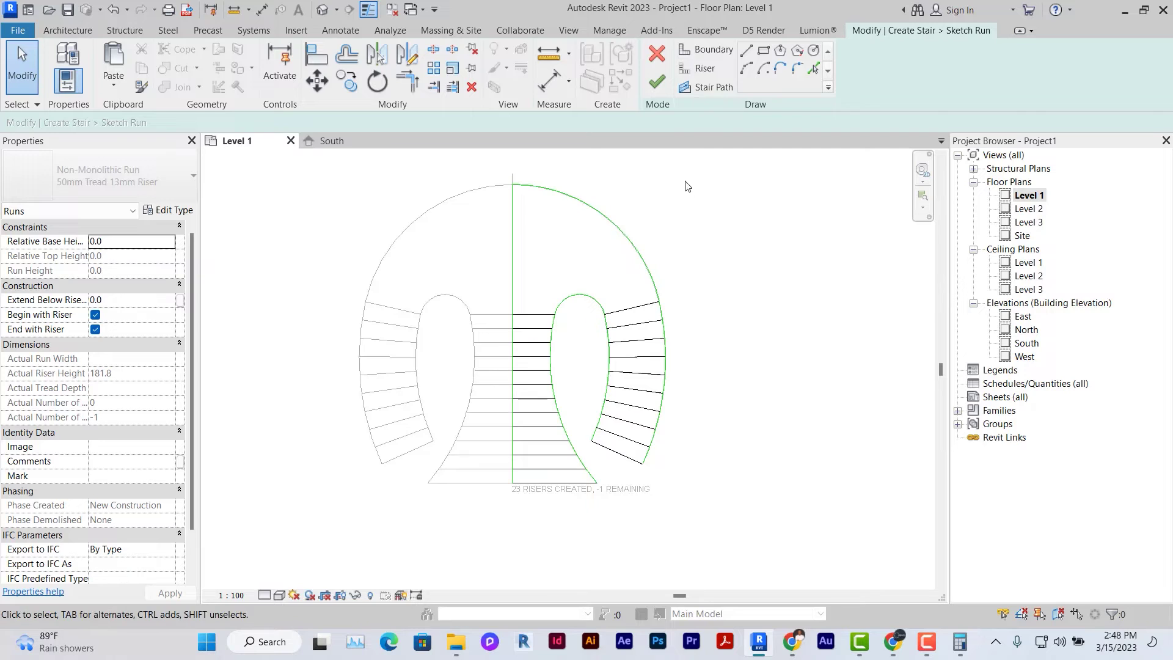
pyautogui.click(711, 88)
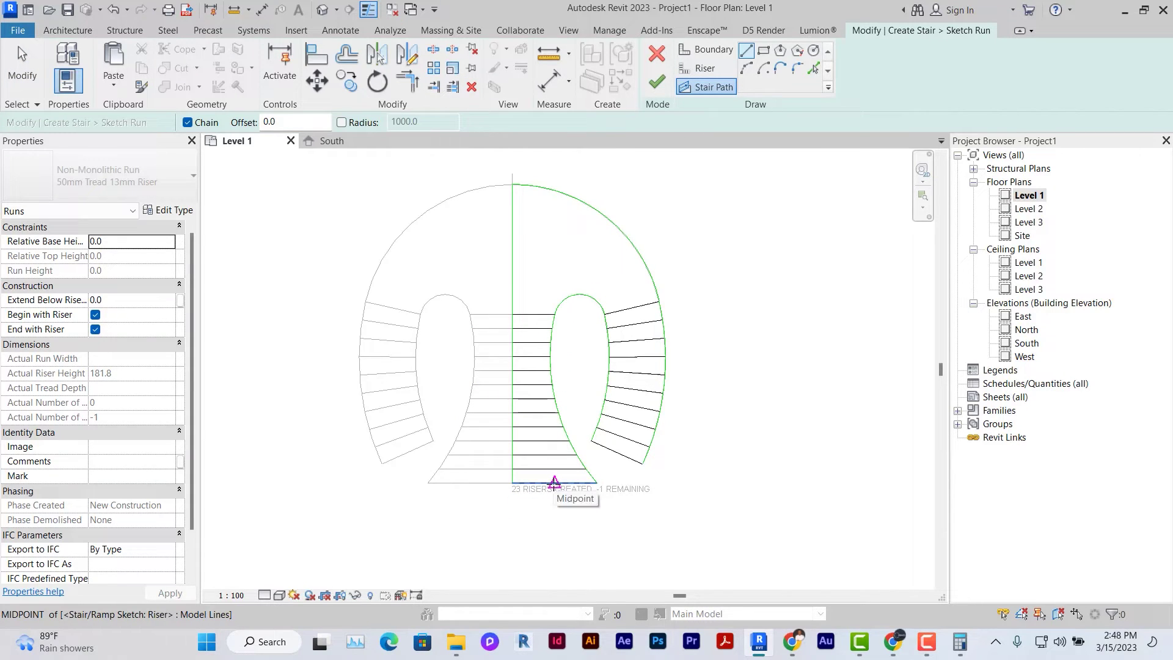
pyautogui.press('Escape')
pyautogui.press('Return')
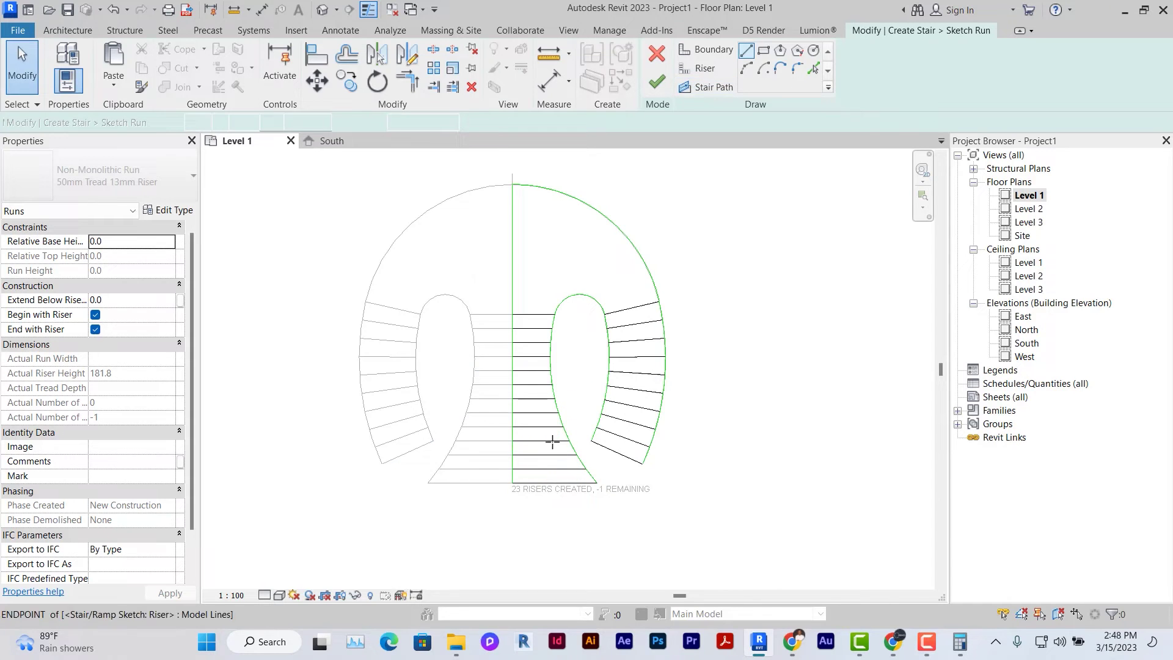
pyautogui.click(554, 482)
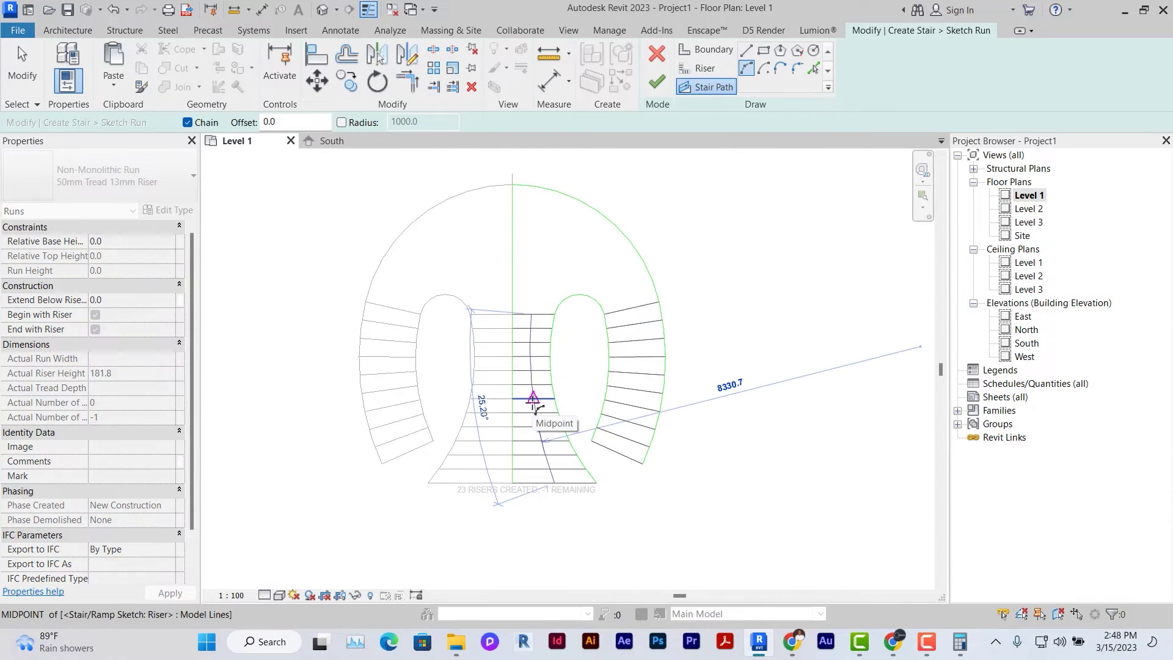
pyautogui.click(535, 406)
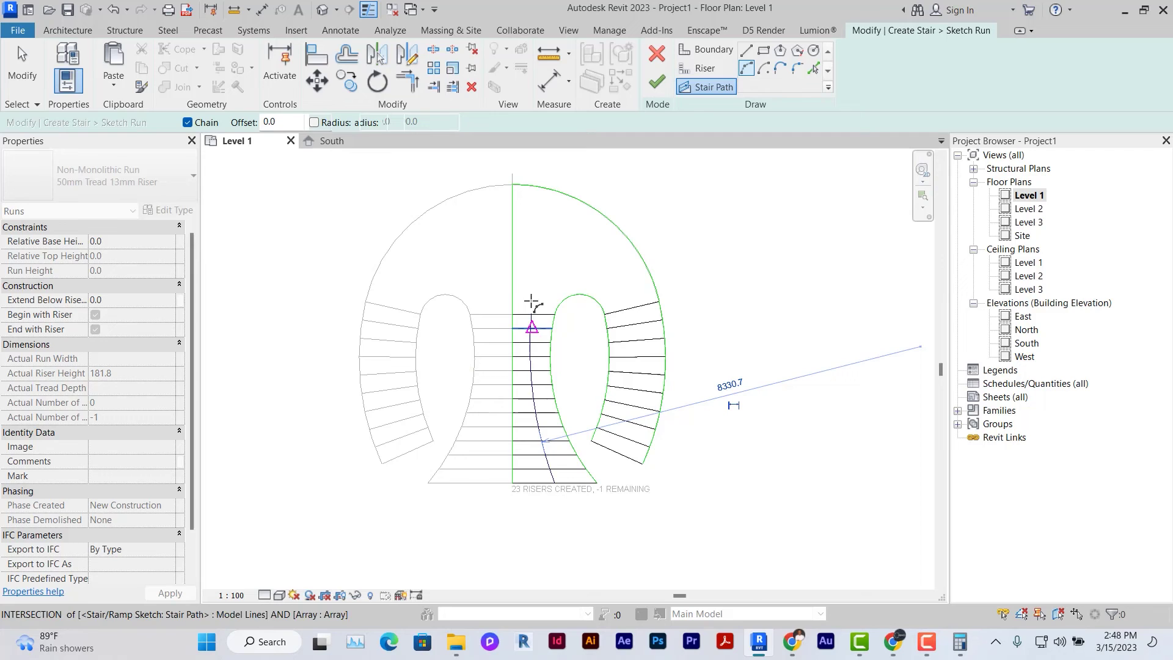
# Continue the stair path with tangent arcs around the inner loop and down to the midpoint of the right-hand flight's last riser
pyautogui.click(779, 69)
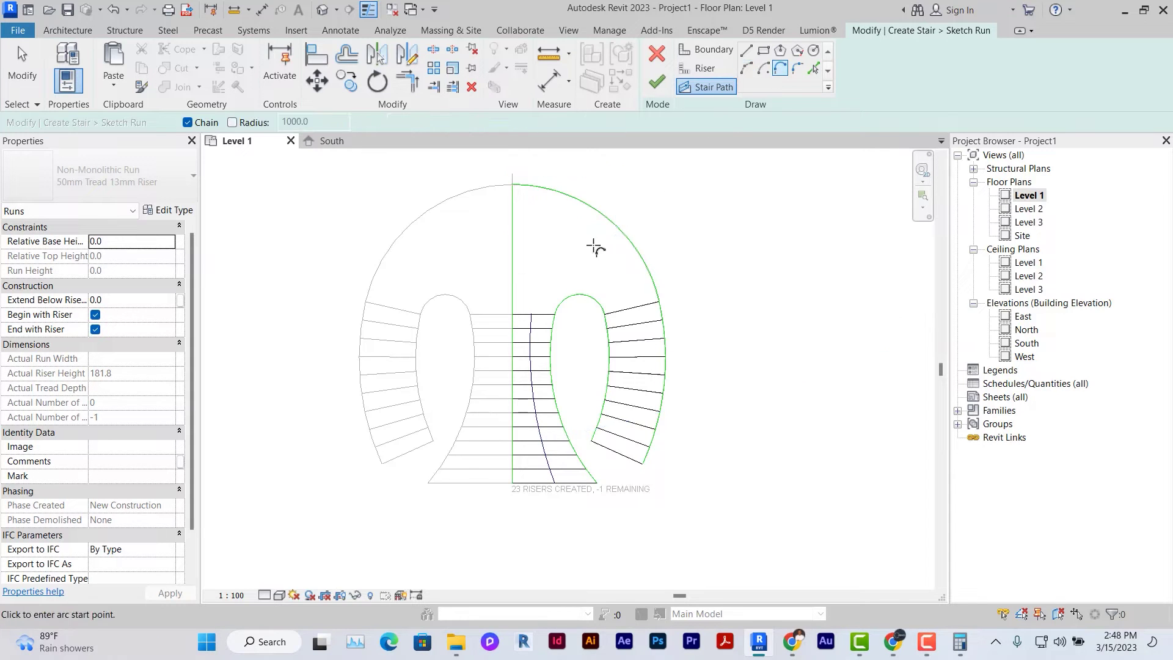
pyautogui.click(532, 313)
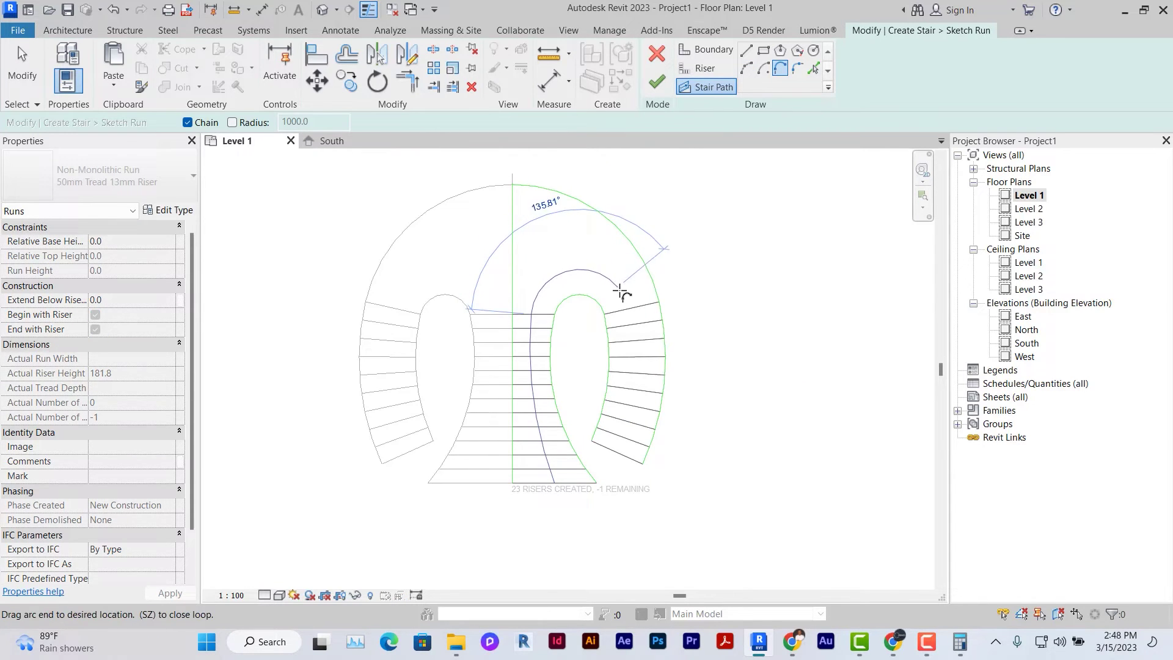
pyautogui.click(632, 306)
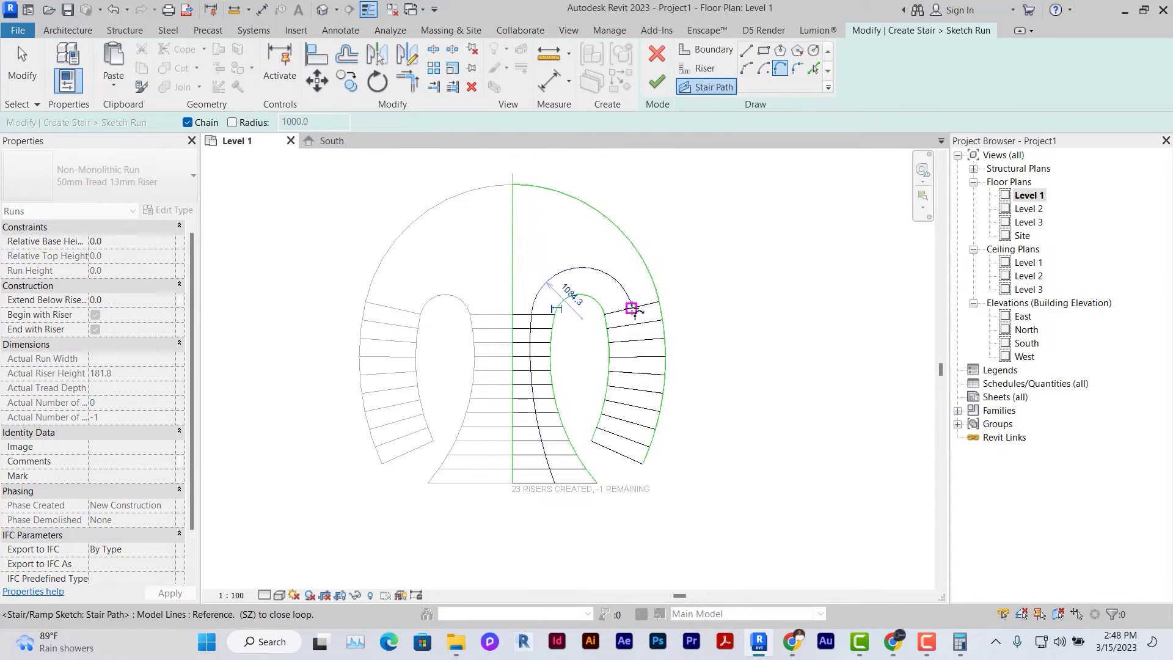
pyautogui.click(619, 451)
pyautogui.press('Escape')
pyautogui.press('Escape')
pyautogui.scroll(-2, 489, 330)
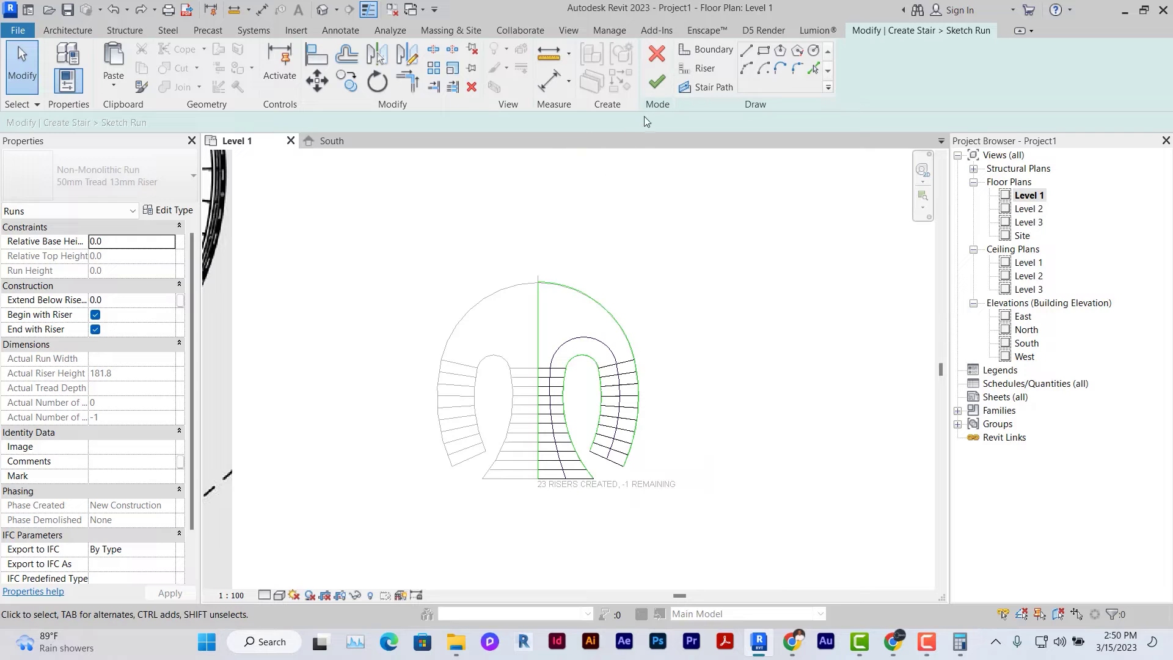
# Finish the run sketch and set the stair's desired number of risers to 24
pyautogui.click(657, 81)
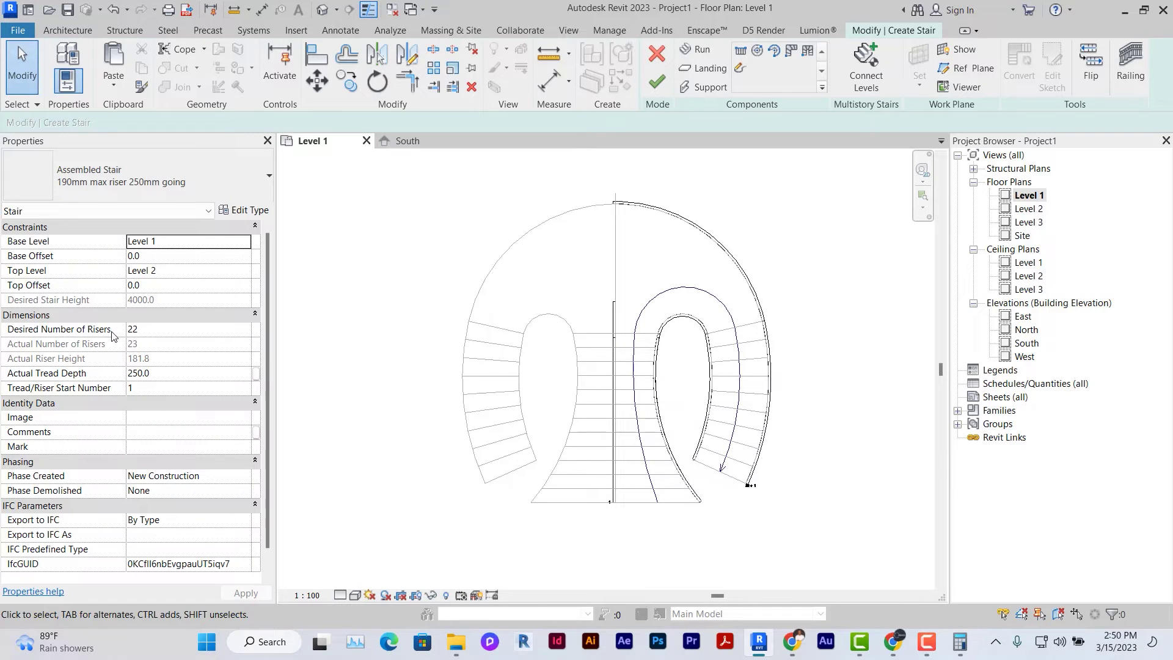
pyautogui.click(143, 332)
pyautogui.write('24')
pyautogui.press('Return')
pyautogui.scroll(4, 610, 494)
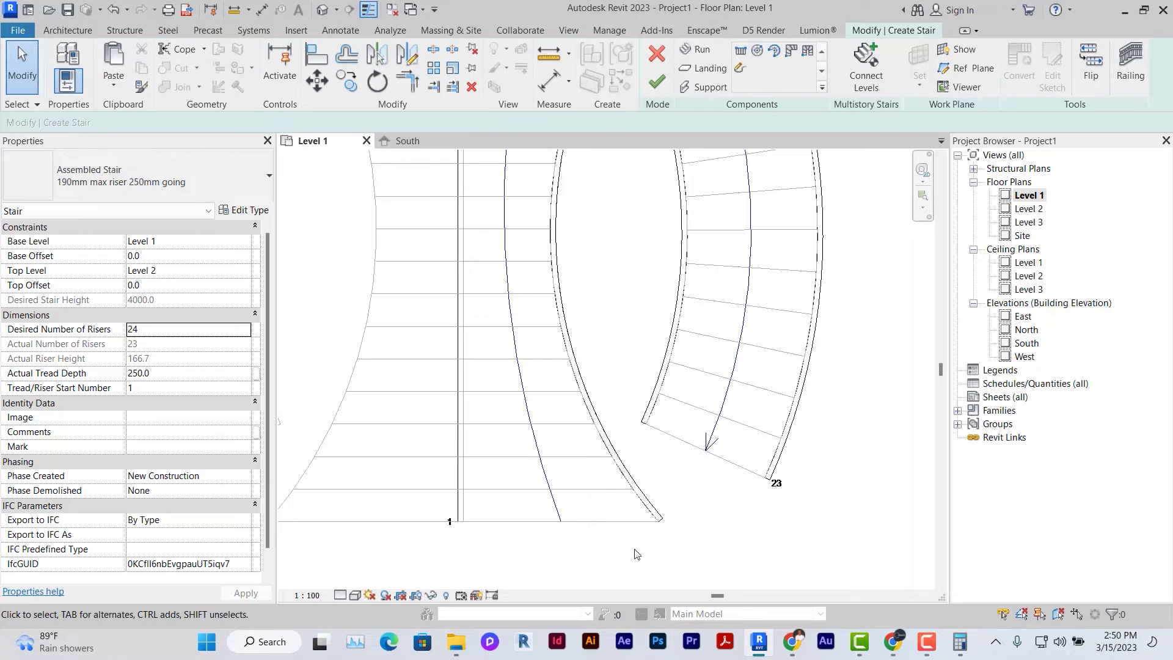
pyautogui.scroll(-3, 664, 489)
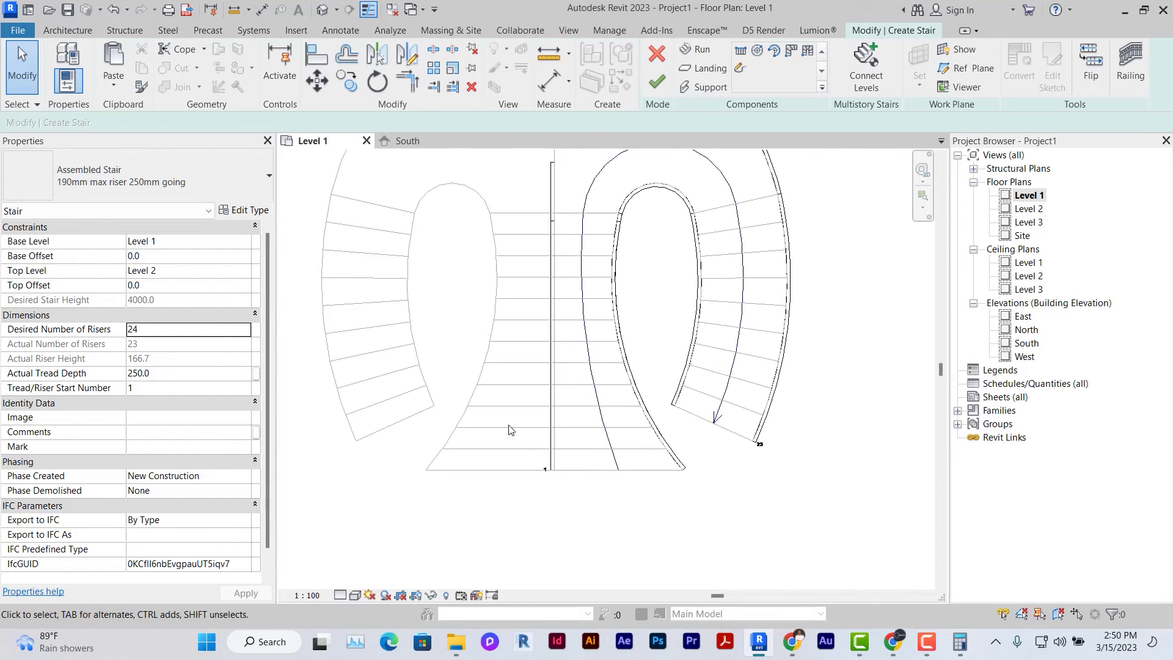
# Set the stair's base offset to 166.7 and change its type to Assembled Stair Private, viewing it in 3D
pyautogui.click(146, 257)
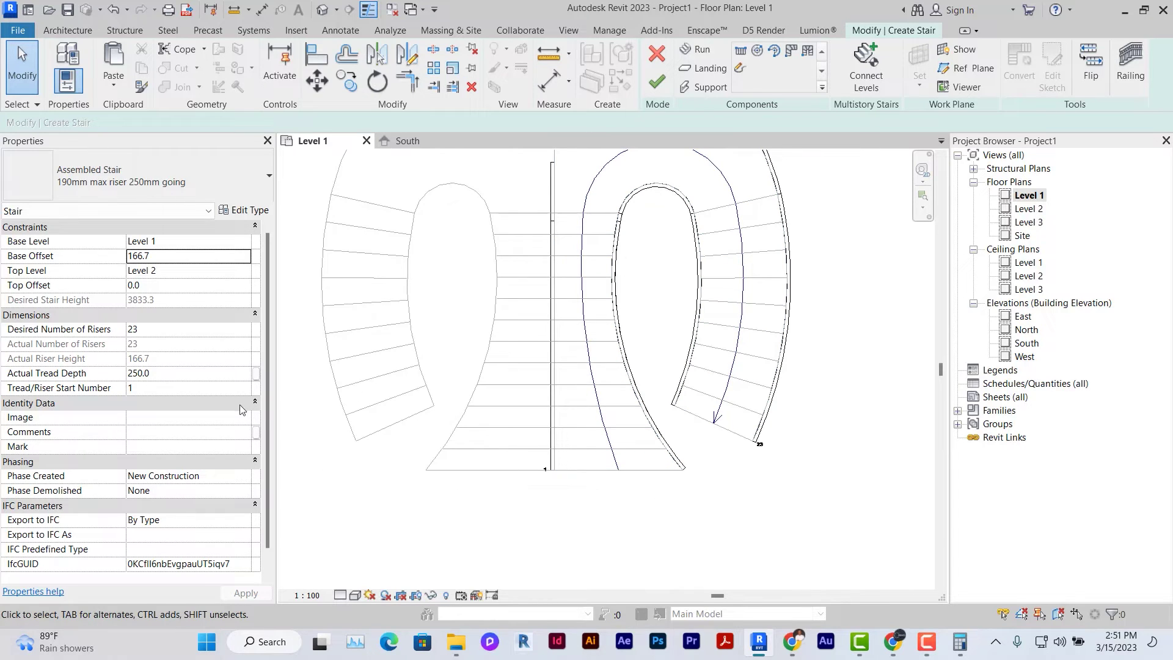
pyautogui.scroll(-3, 297, 207)
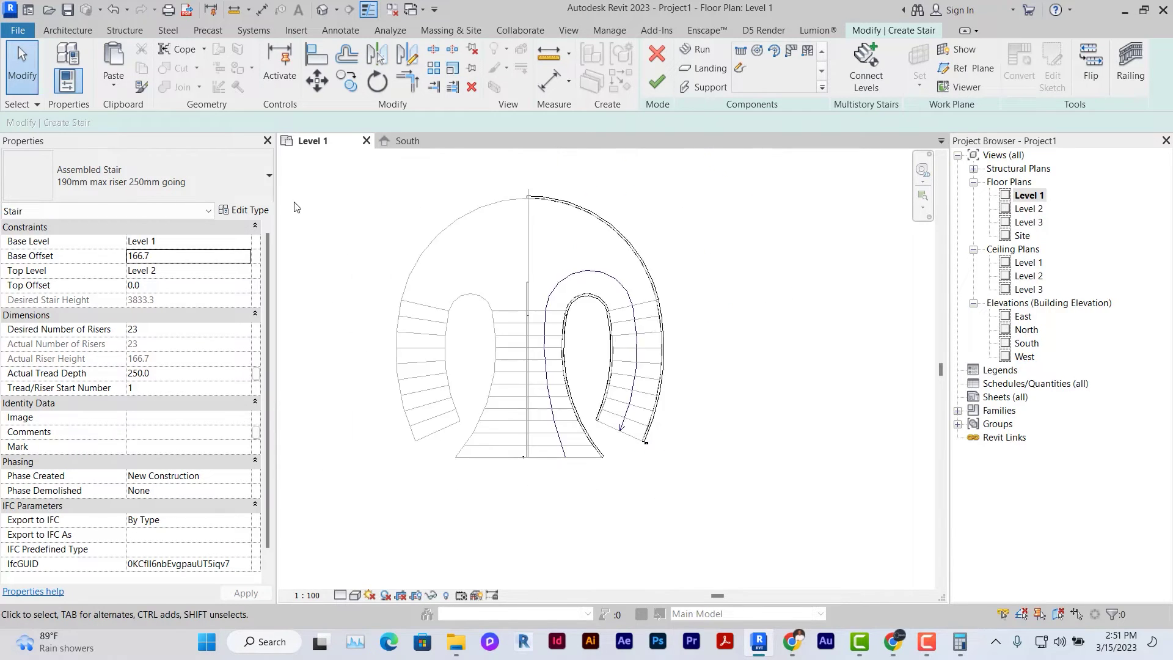
pyautogui.click(226, 185)
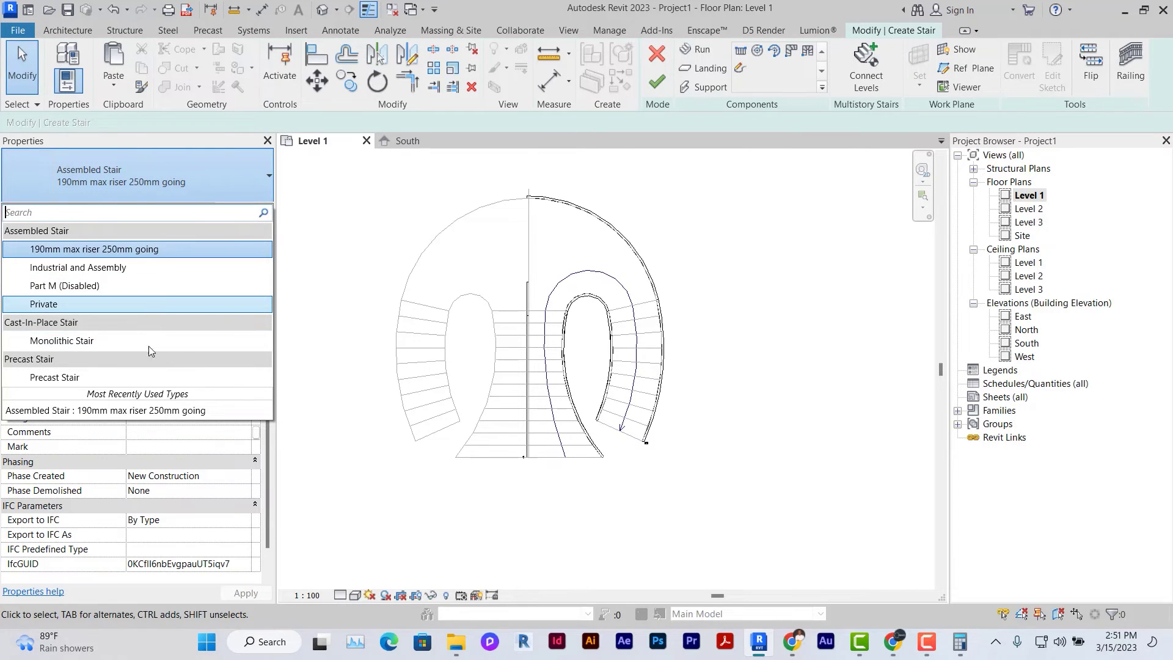
pyautogui.click(323, 9)
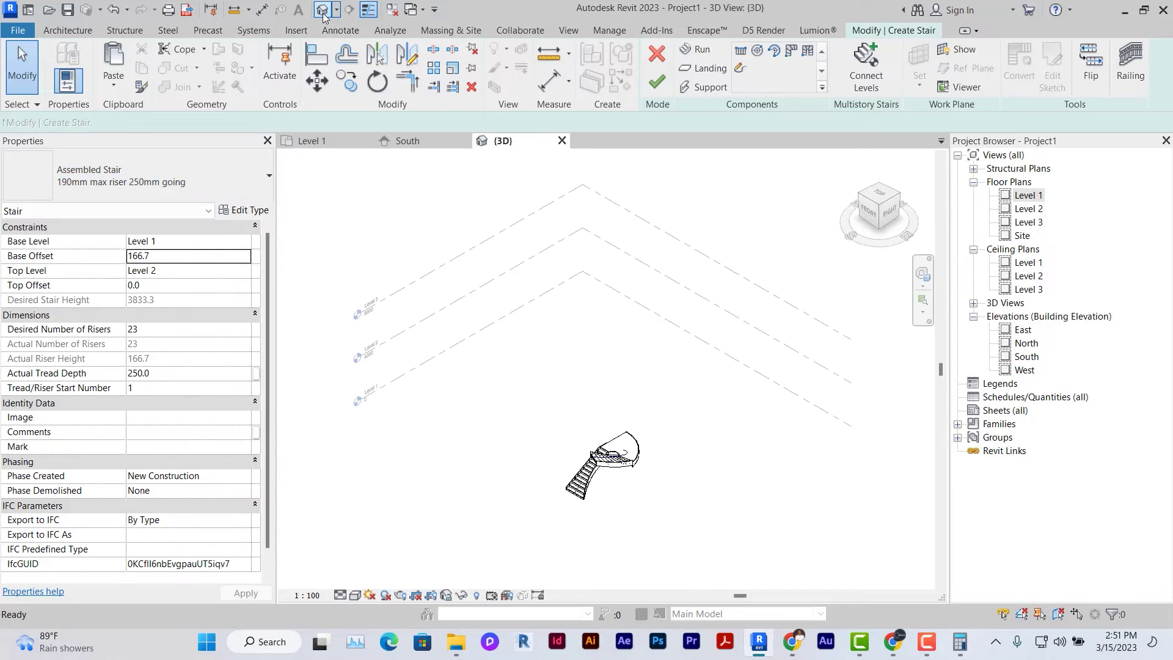
pyautogui.scroll(5, 611, 488)
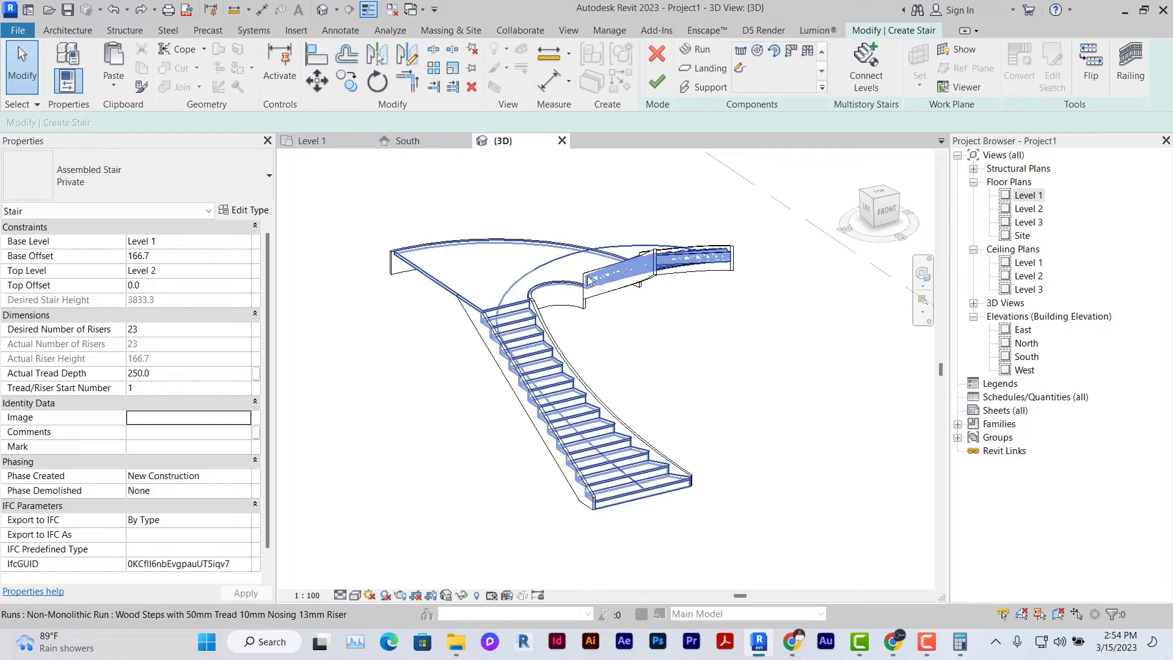
pyautogui.moveTo(702, 347); pyautogui.dragTo(664, 329, button='middle')
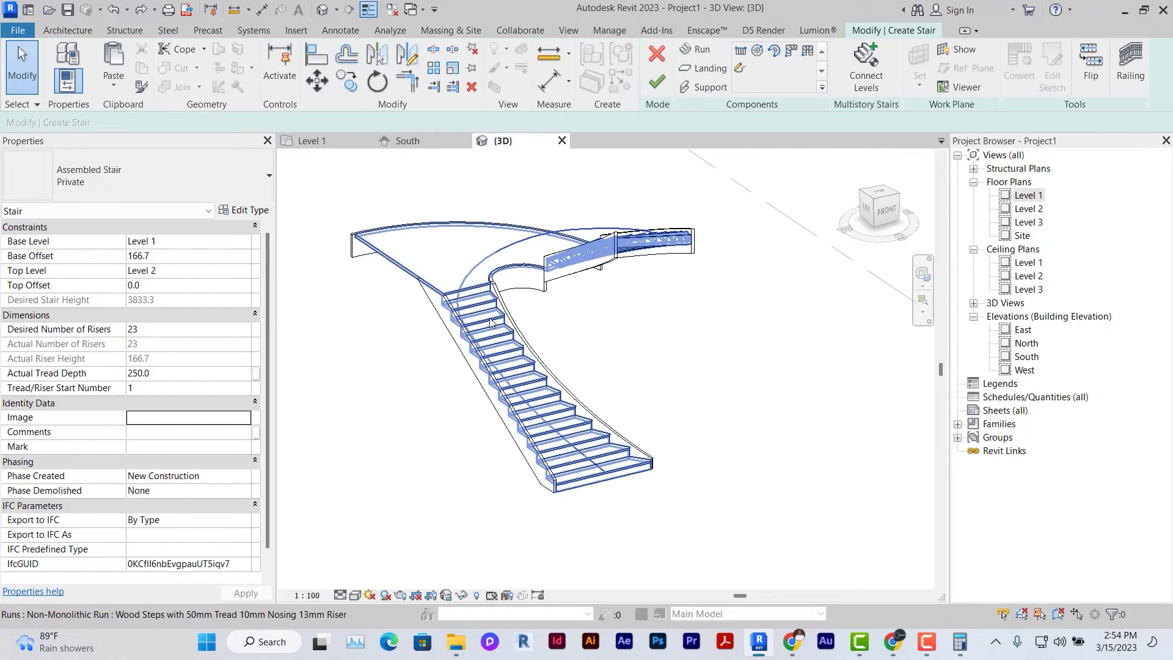
# Try to change the stair's type to the cast-in-place Monolithic Stair
pyautogui.click(240, 199)
pyautogui.scroll(1, 196, 291)
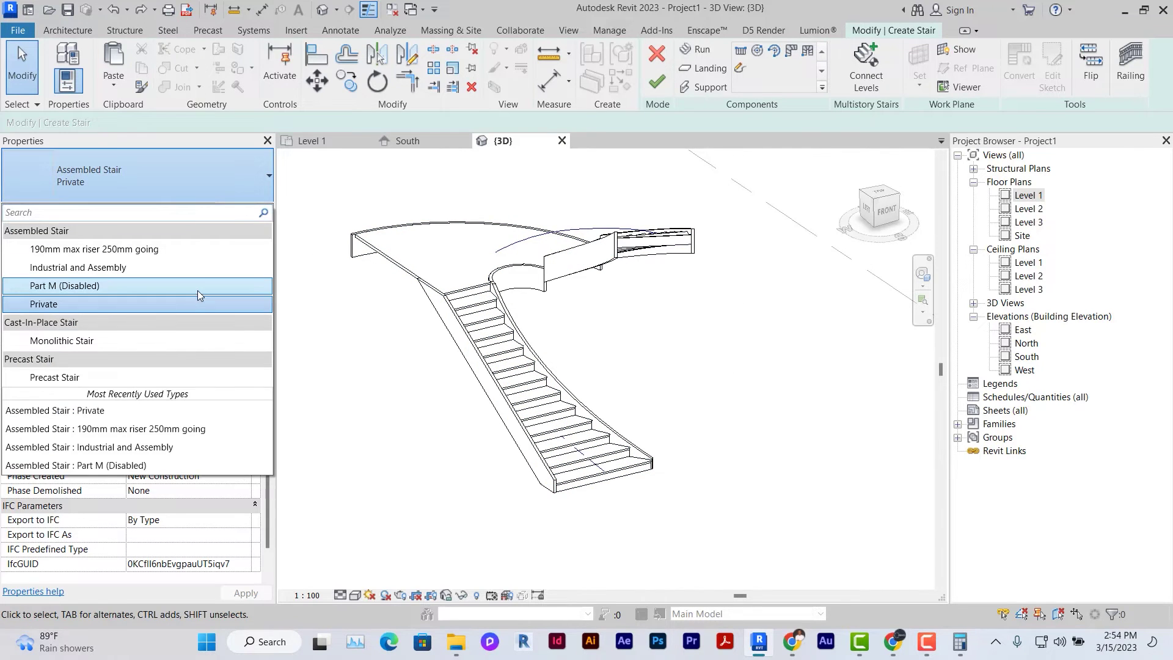
pyautogui.click(152, 341)
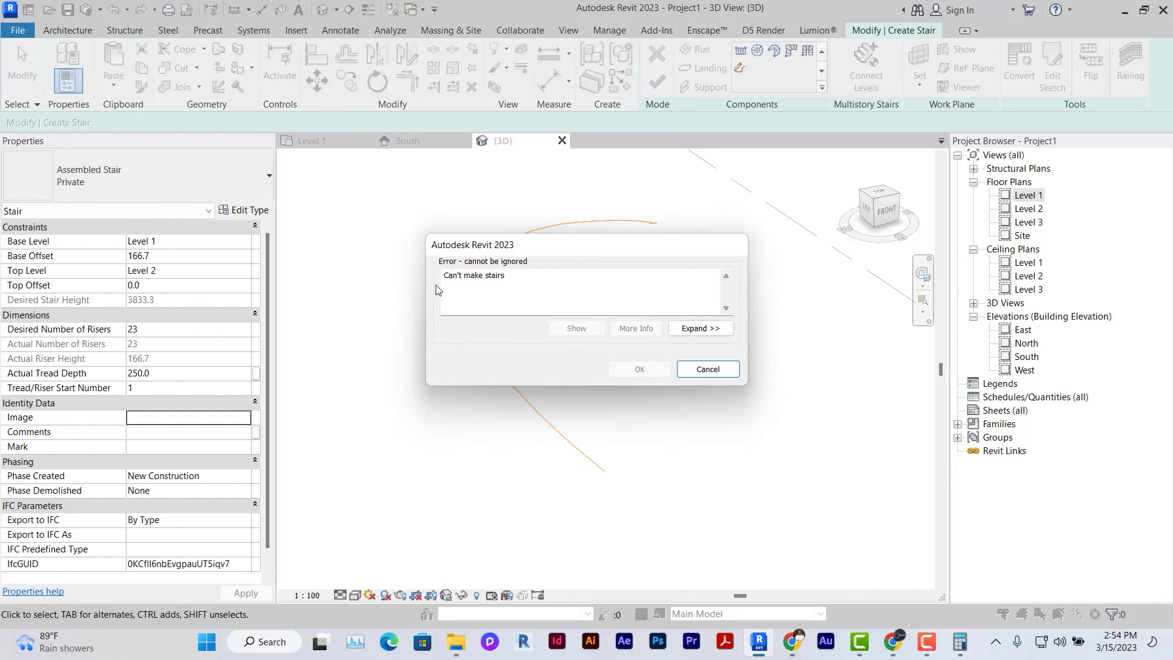
pyautogui.click(708, 369)
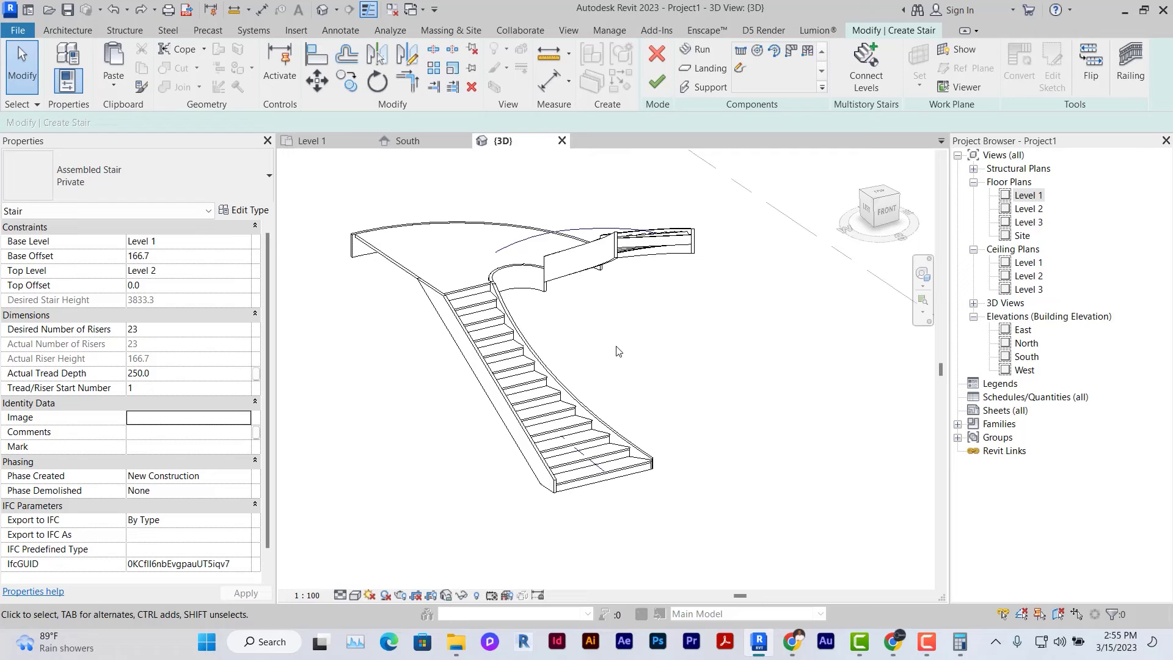
# Delete the straight stringer along the central flight's inner edge, where the two halves of the stair meet
pyautogui.click(405, 142)
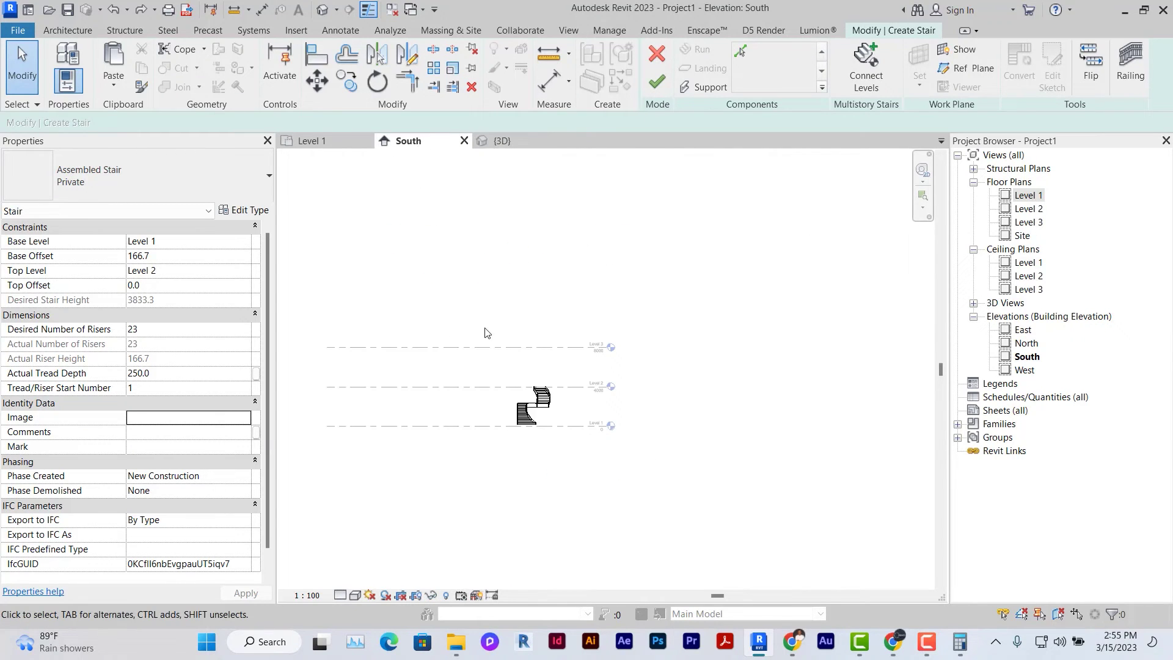
pyautogui.click(501, 140)
pyautogui.click(483, 383)
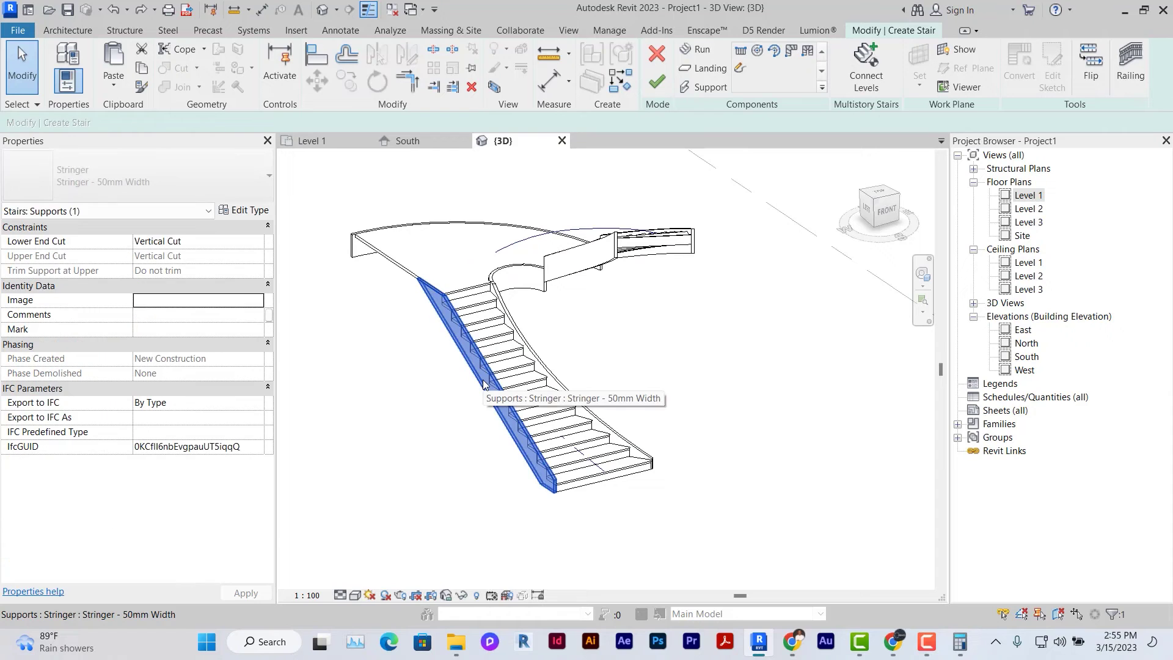
pyautogui.press('Delete')
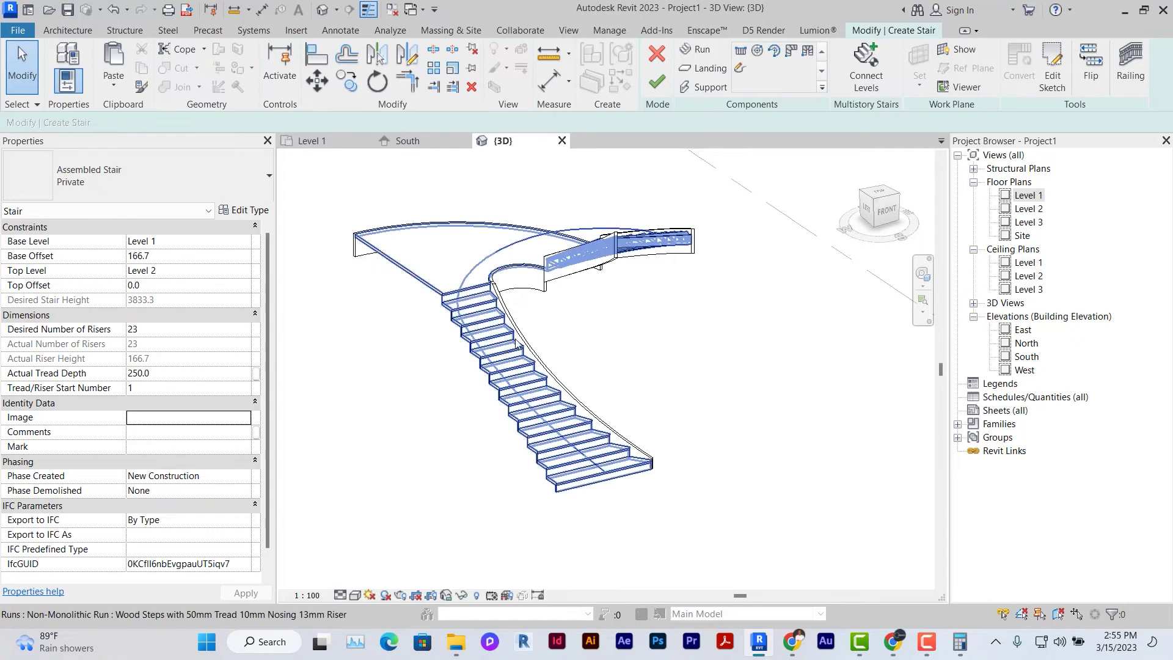
# Mirror a copy of the stair run about its straight central edge in the Level 1 plan
pyautogui.hotkey('ctrl', 'Tab')
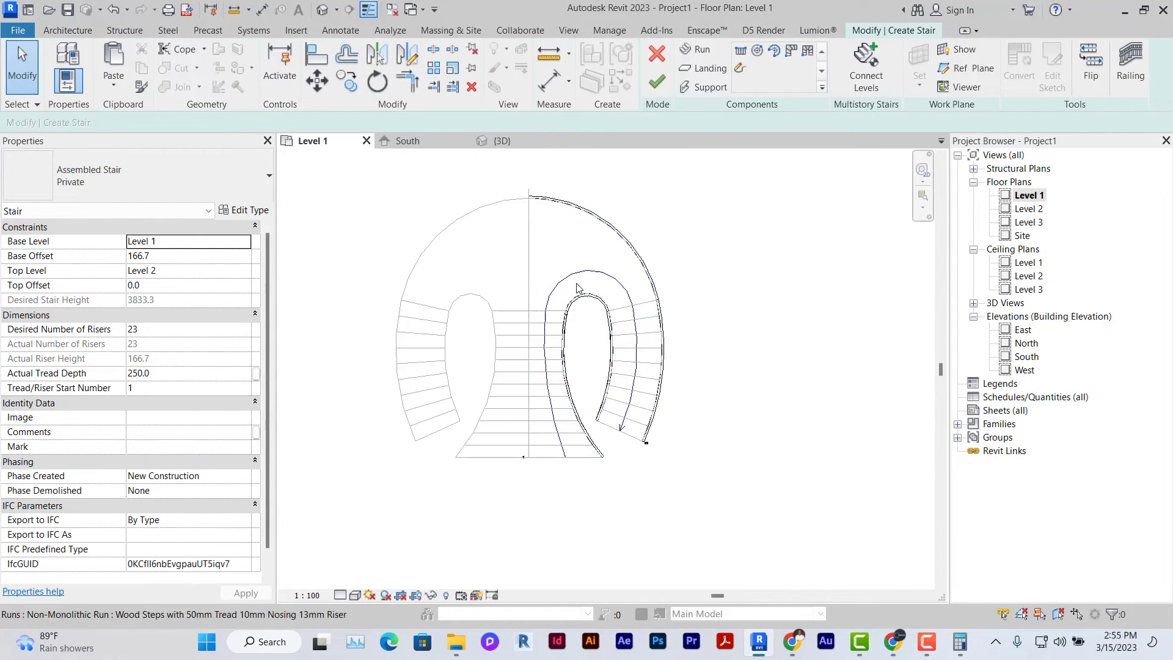
pyautogui.click(573, 281)
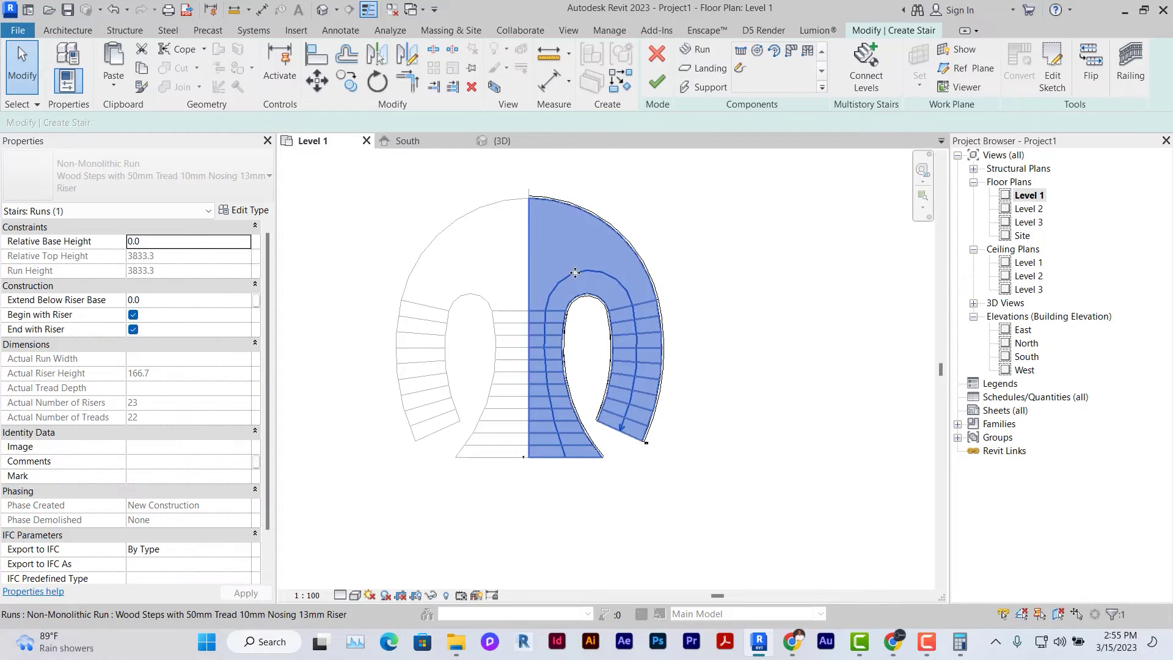
pyautogui.click(385, 58)
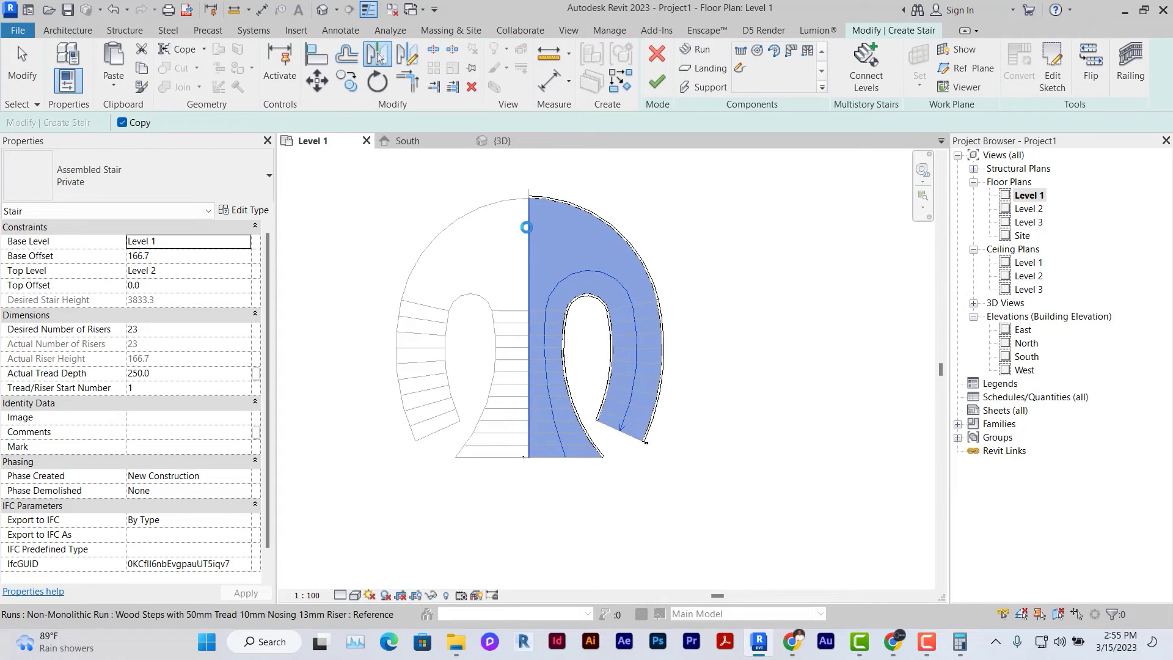
pyautogui.click(526, 226)
# Display the 3D view as shaded and examine the mirrored stair's flights, landing and stringers from several sides
pyautogui.click(323, 9)
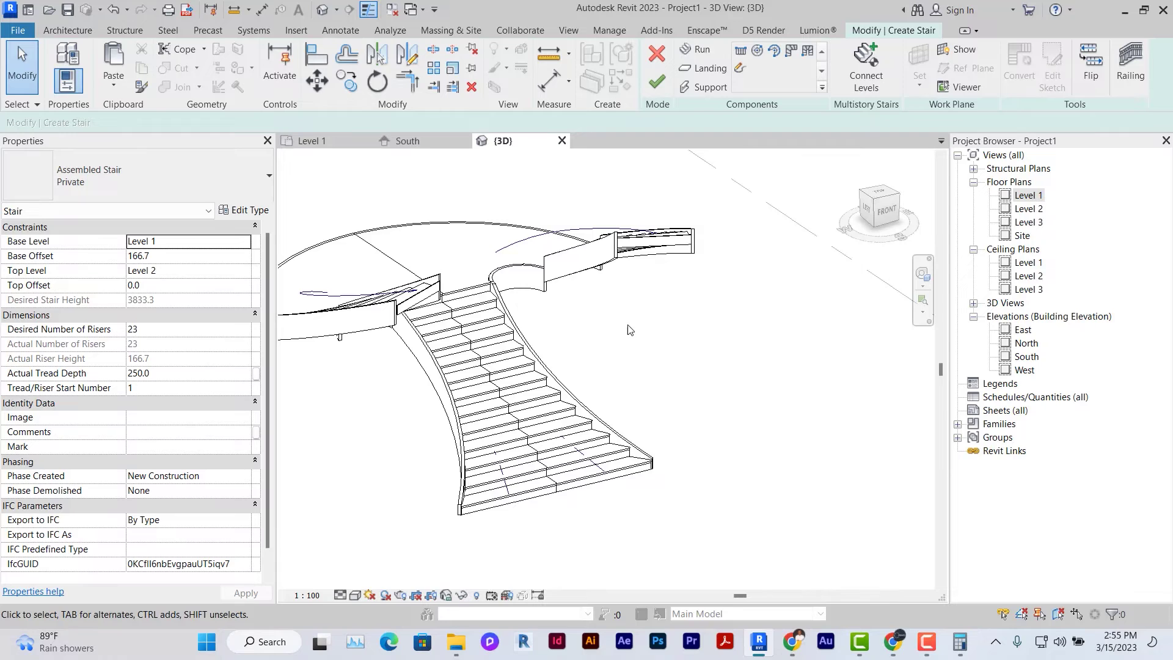
pyautogui.moveTo(629, 329)
pyautogui.keyDown('shift'); pyautogui.mouseDown(button='middle')
pyautogui.moveTo(492, 397)
pyautogui.moveTo(710, 372)
pyautogui.moveTo(665, 370)
pyautogui.moveTo(617, 394)
pyautogui.mouseUp(button='middle'); pyautogui.keyUp('shift')
pyautogui.press('d')
pyautogui.scroll(1, 488, 421)
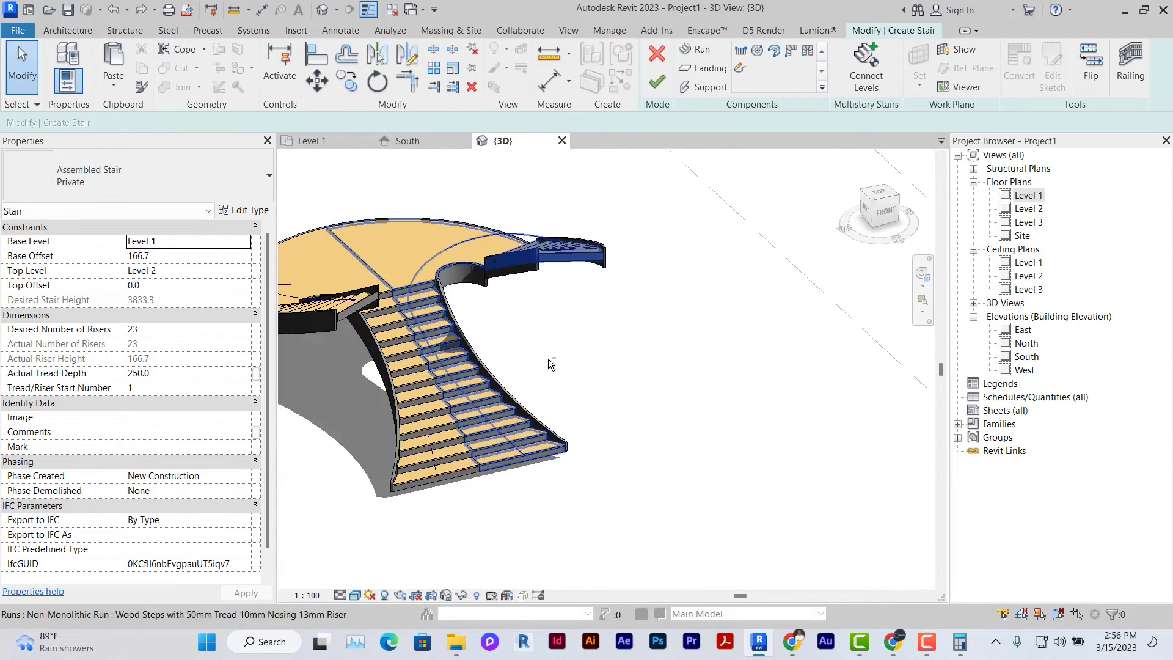
pyautogui.scroll(8, 439, 348)
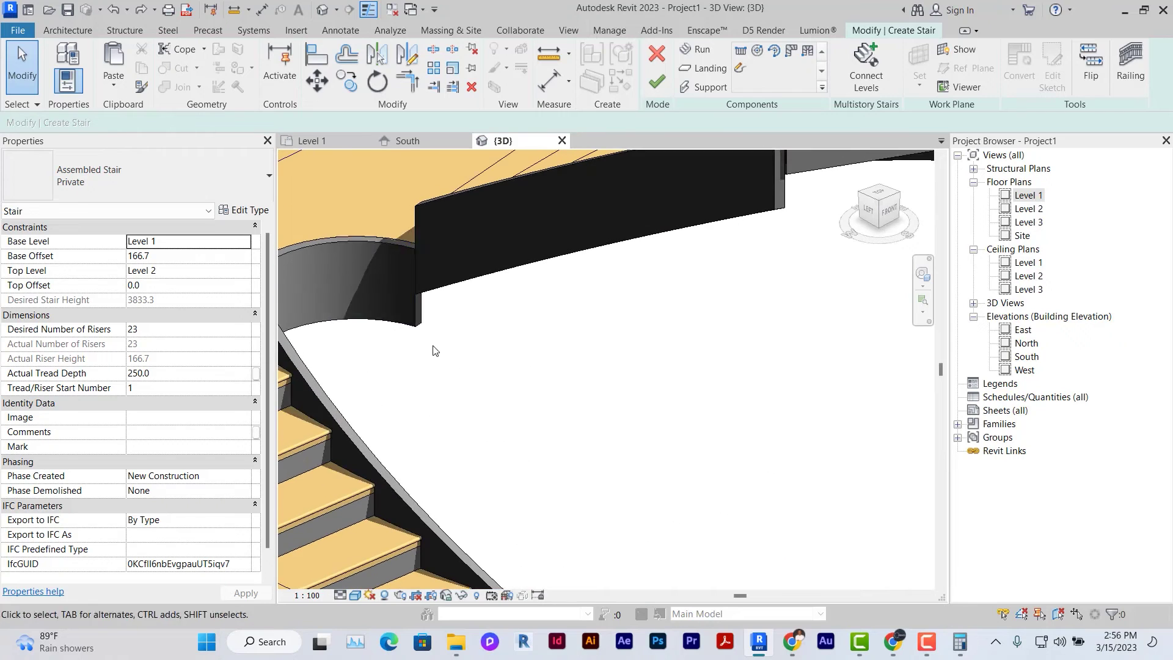
pyautogui.scroll(-5, 437, 338)
pyautogui.scroll(3, 461, 349)
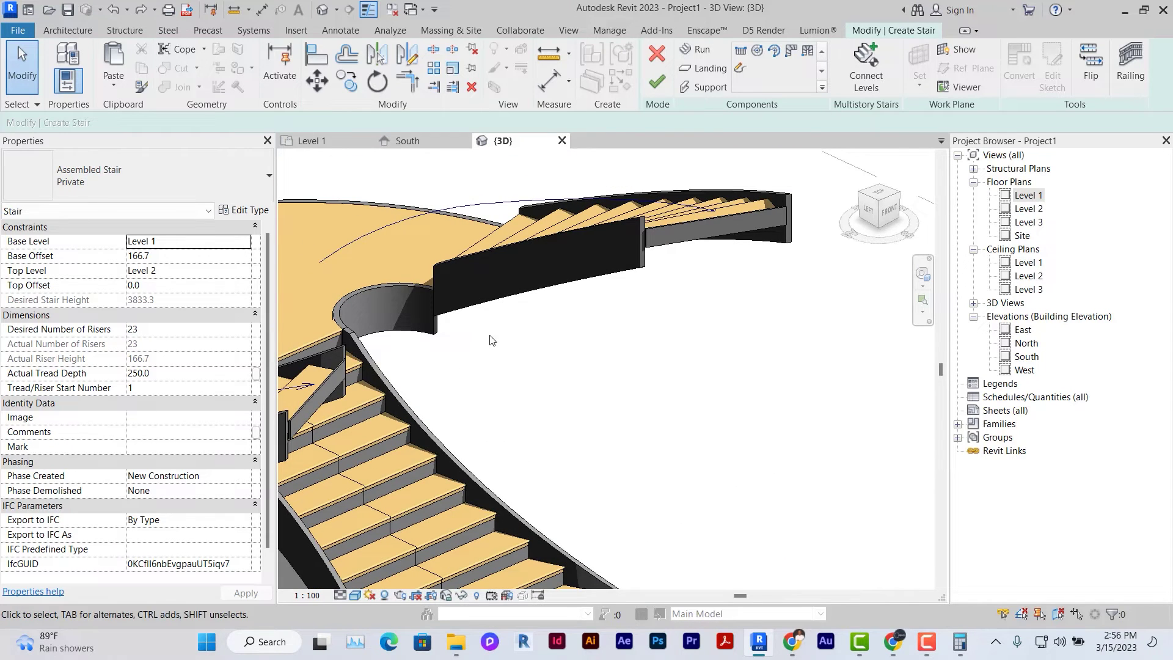
pyautogui.scroll(-3, 461, 313)
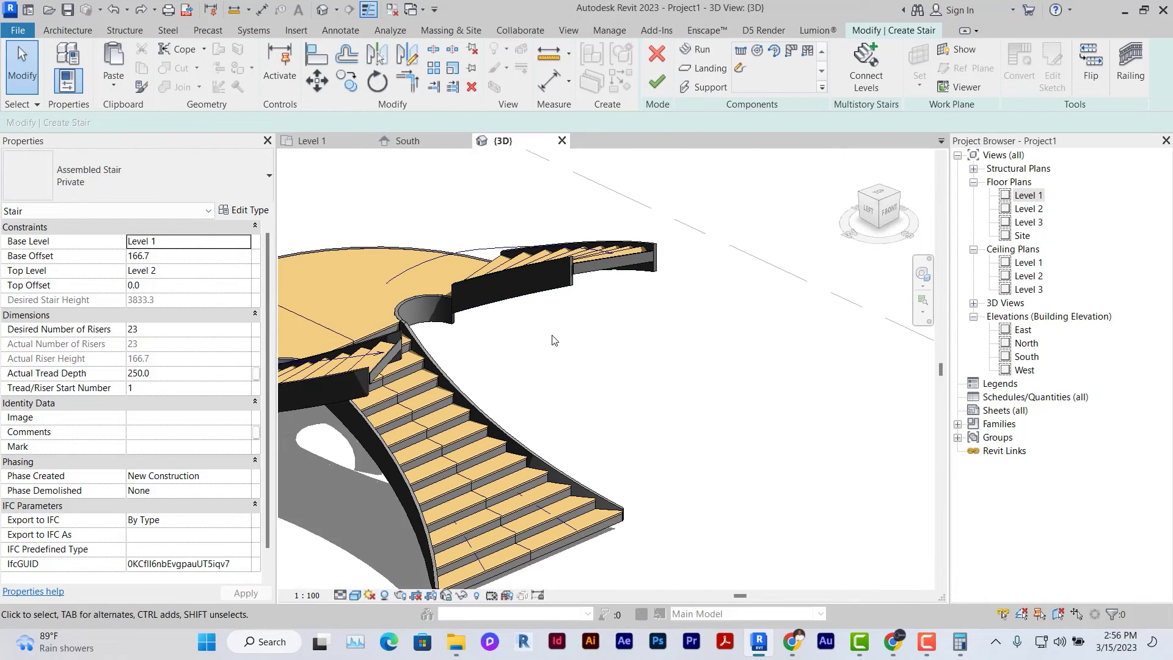
pyautogui.keyDown('shift'); pyautogui.moveTo(609, 356); pyautogui.dragTo(760, 338, button='middle'); pyautogui.keyUp('shift')
pyautogui.keyDown('shift'); pyautogui.moveTo(623, 398); pyautogui.dragTo(704, 398, button='middle'); pyautogui.keyUp('shift')
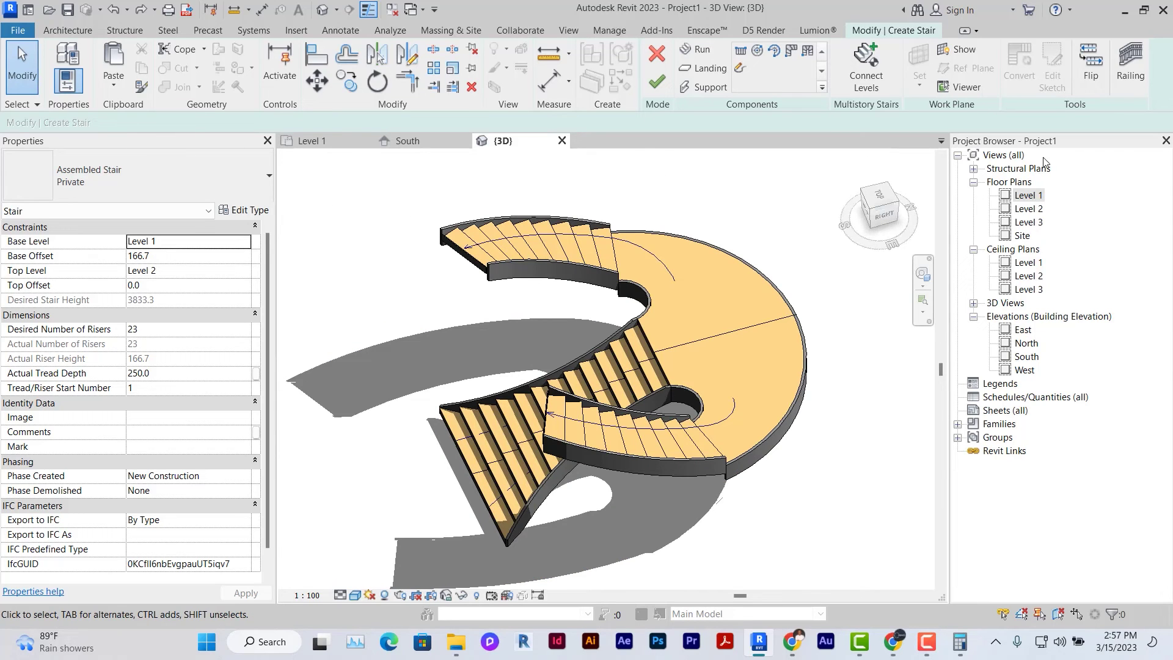
# Set the stair's railing type to Glass Panel - Bottom Fill, positioned on the treads, and finish the stair
pyautogui.click(1120, 90)
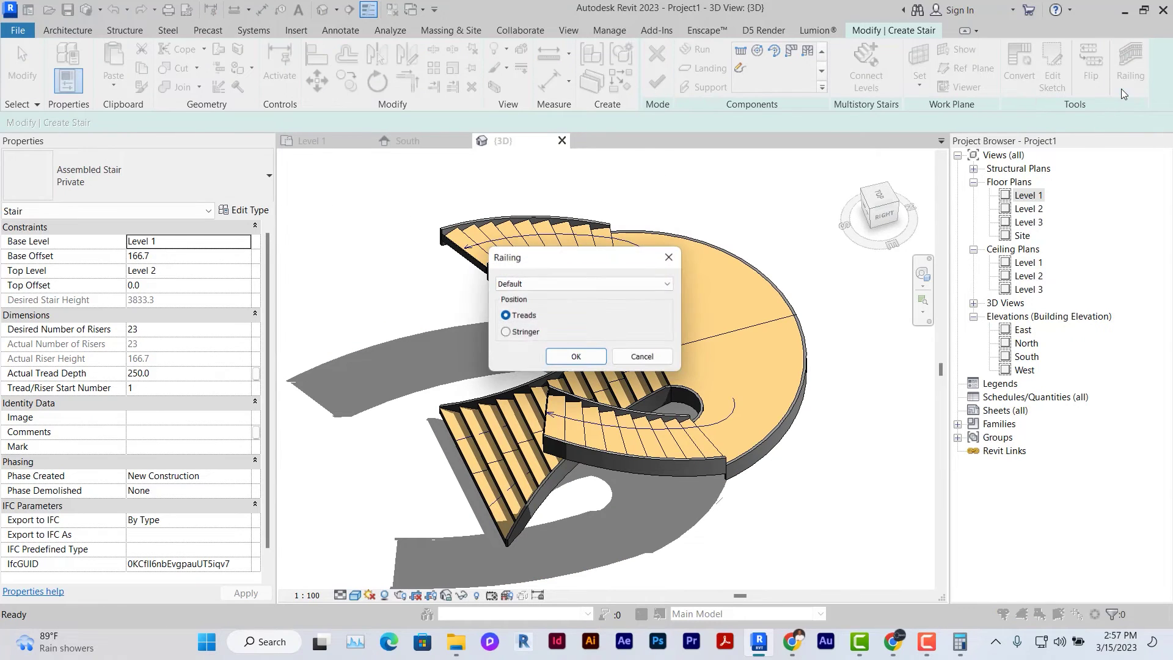
pyautogui.click(649, 283)
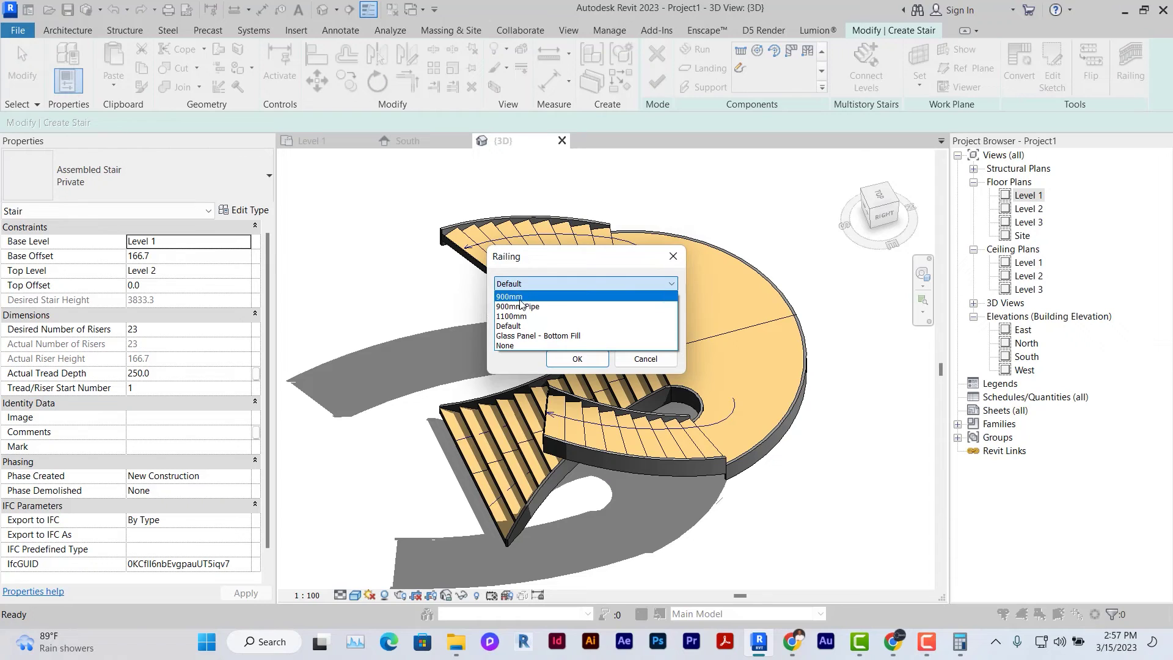
pyautogui.click(529, 335)
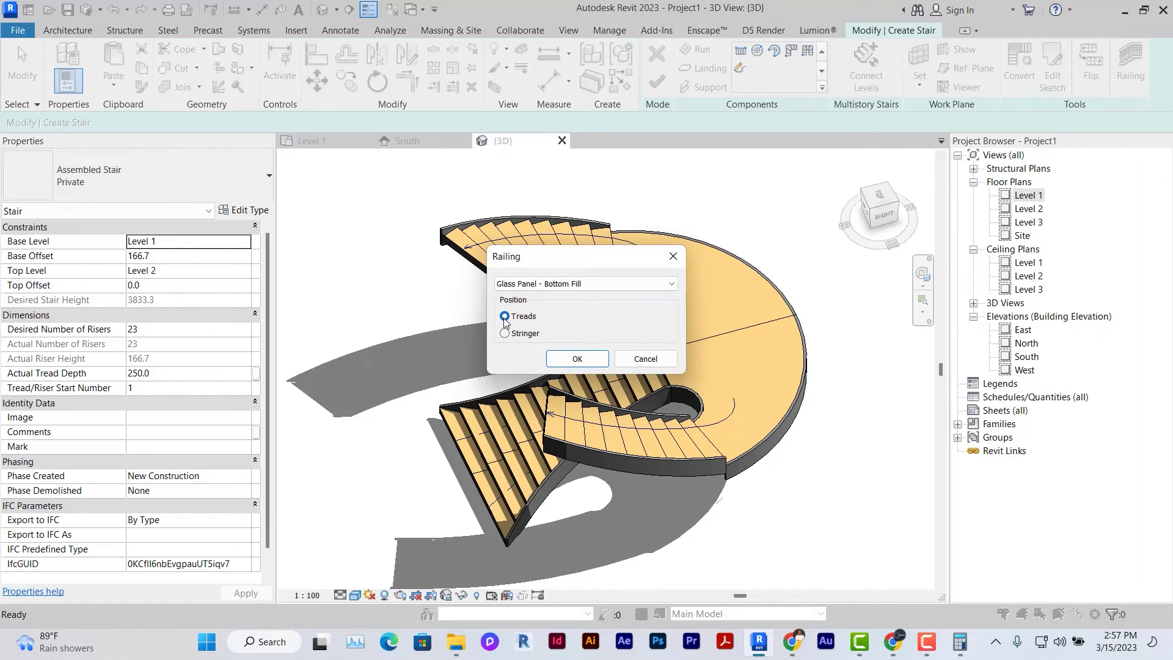
pyautogui.click(599, 365)
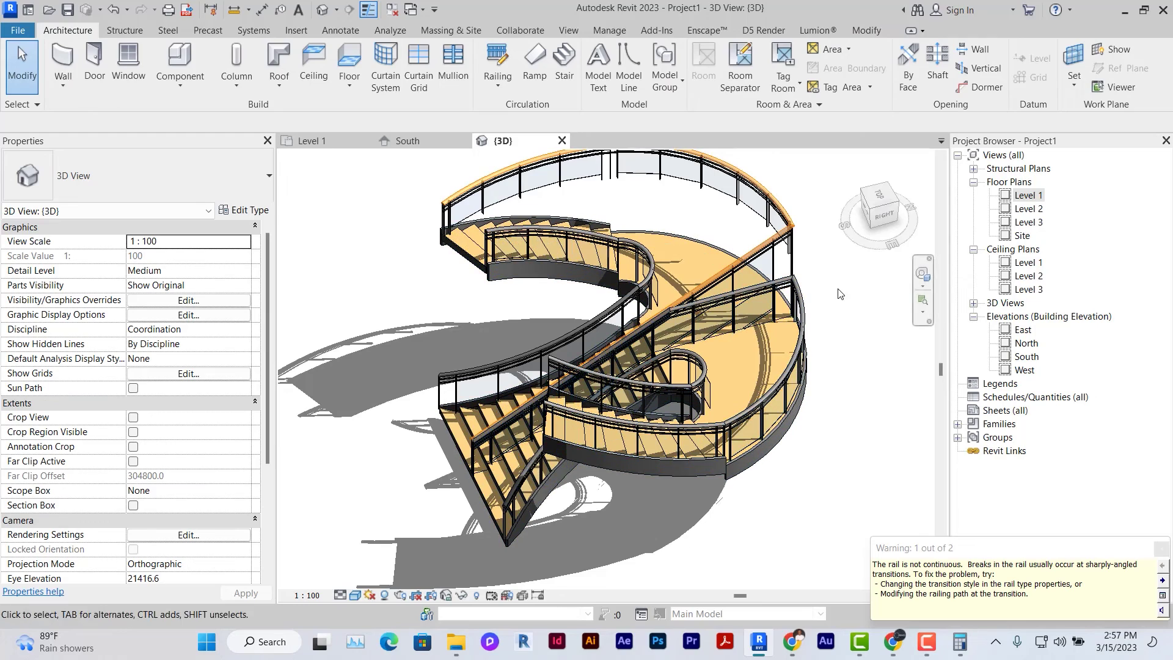
# Delete the outer and inner glass railings on the left half of the stair
pyautogui.click(736, 261)
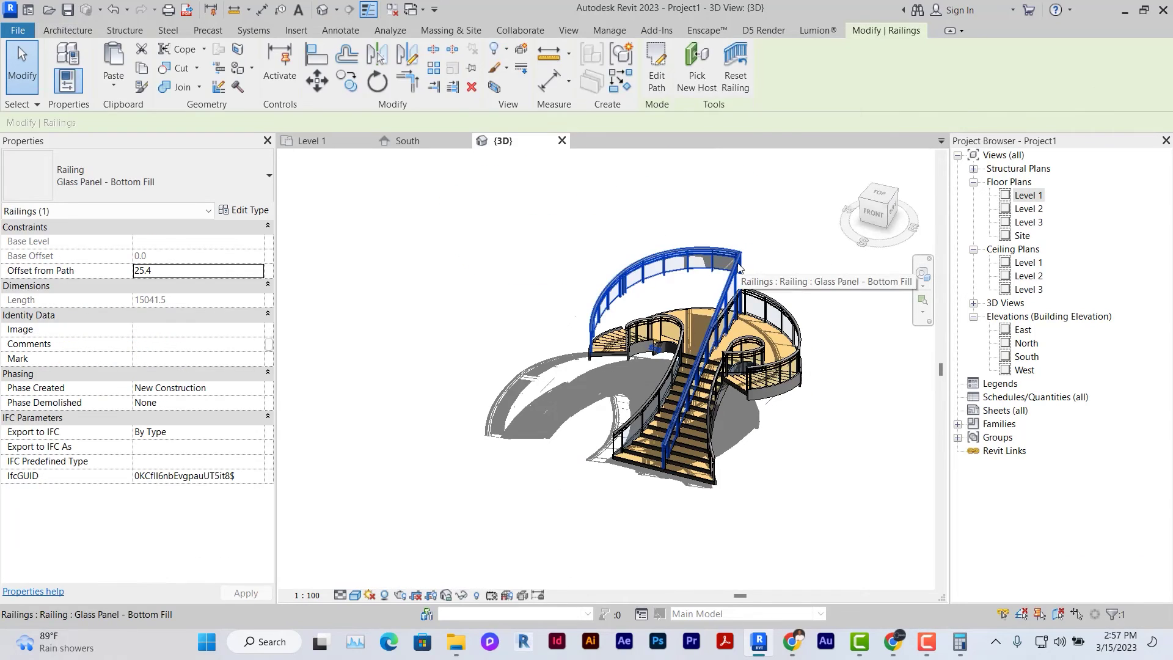
pyautogui.press('Delete')
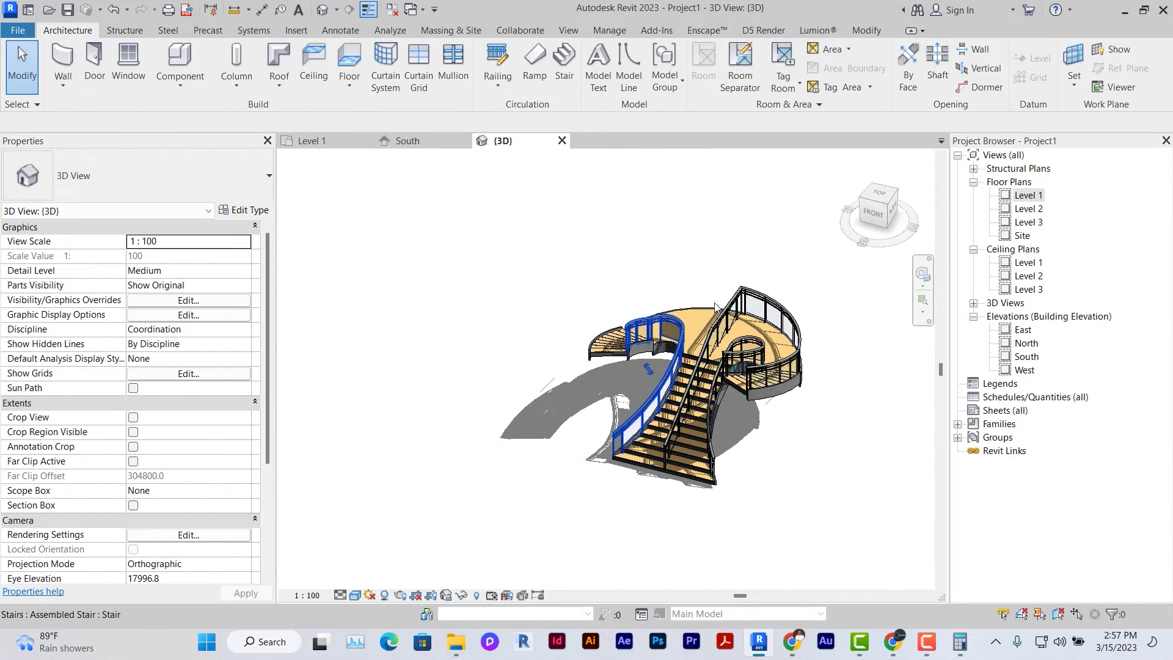
# Remove the straight central segment from the right half's outer railing path and finish the path sketch
pyautogui.click(725, 313)
pyautogui.scroll(4, 721, 318)
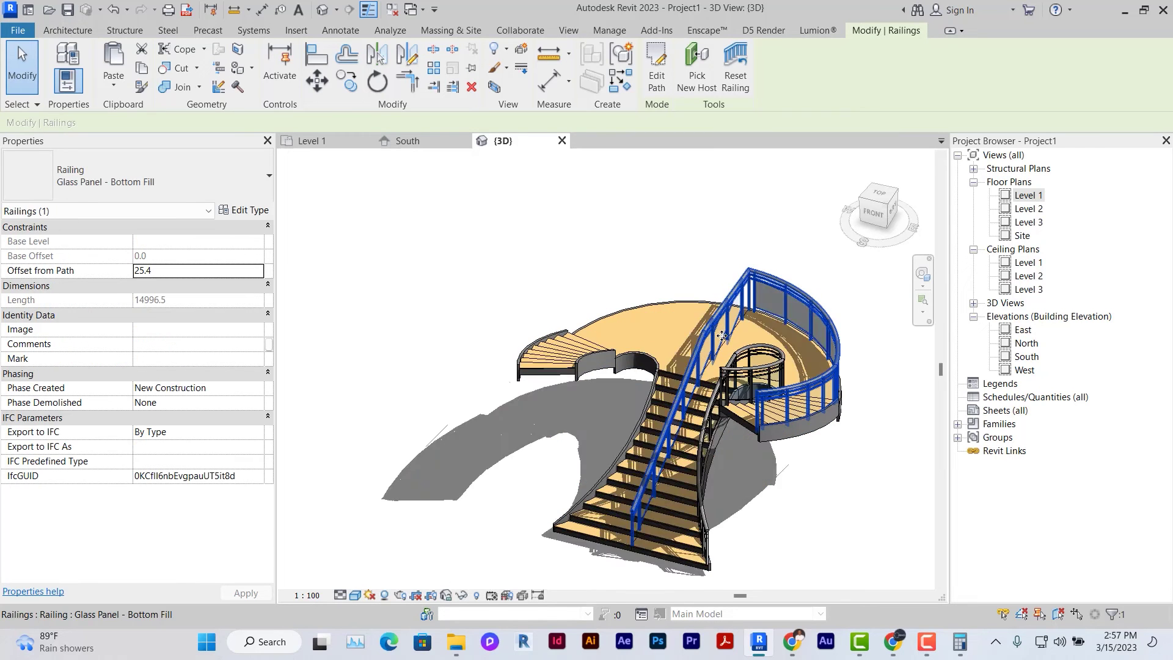
pyautogui.doubleClick(712, 326)
pyautogui.scroll(-3, 712, 342)
pyautogui.click(713, 415)
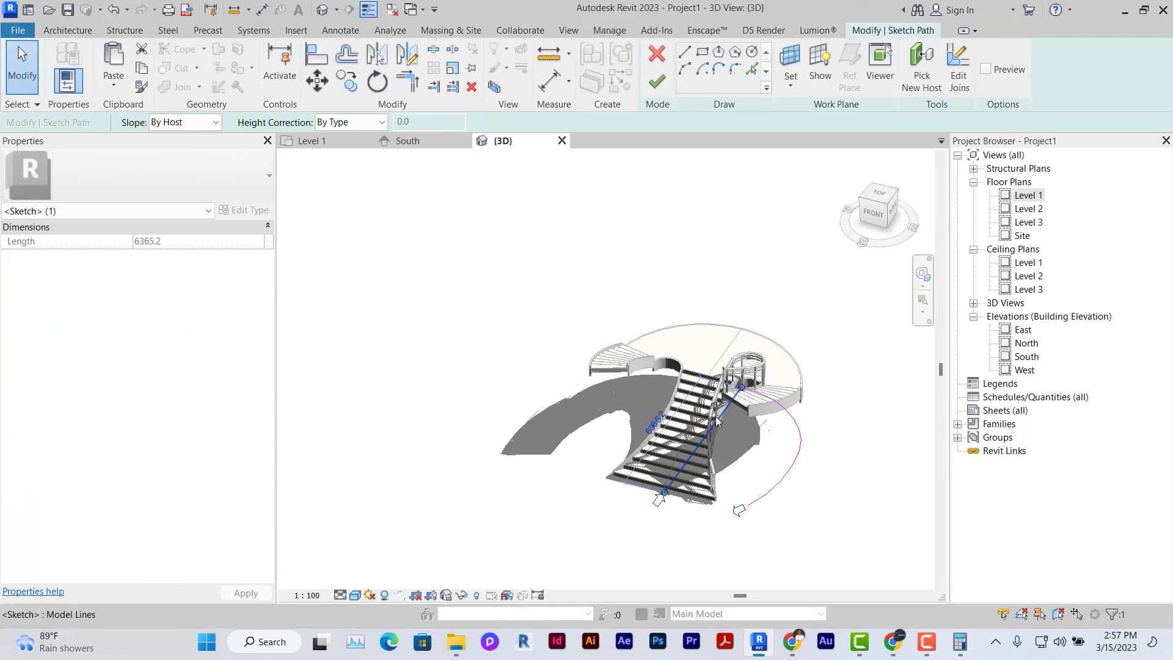
pyautogui.press('Delete')
pyautogui.scroll(2, 719, 384)
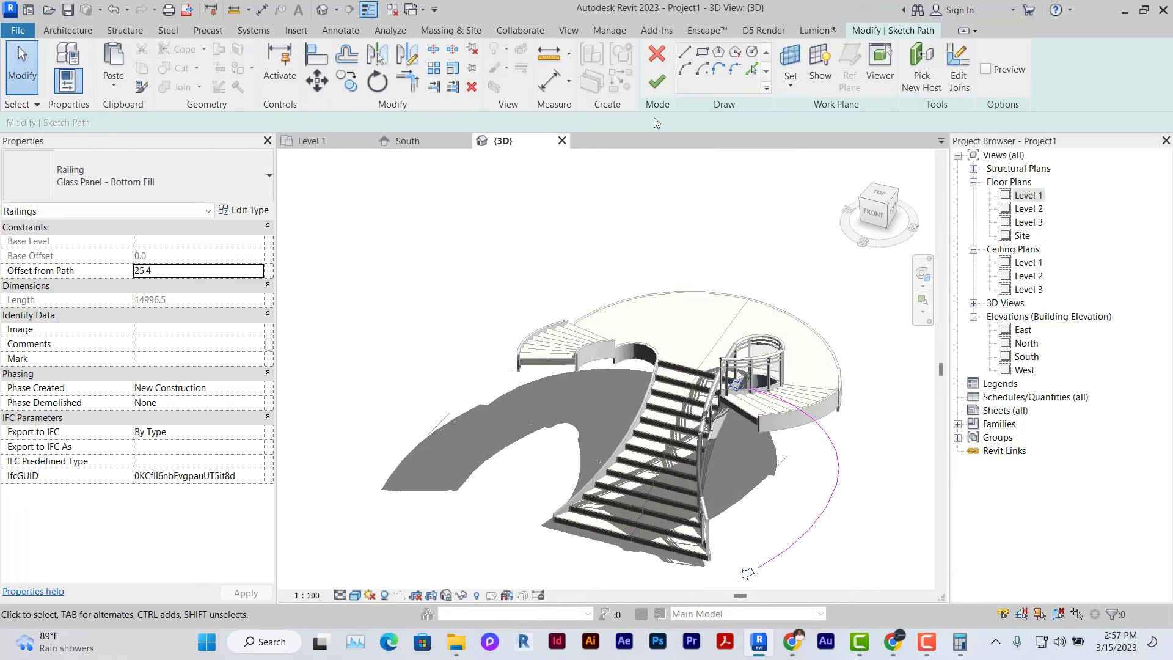
pyautogui.click(657, 82)
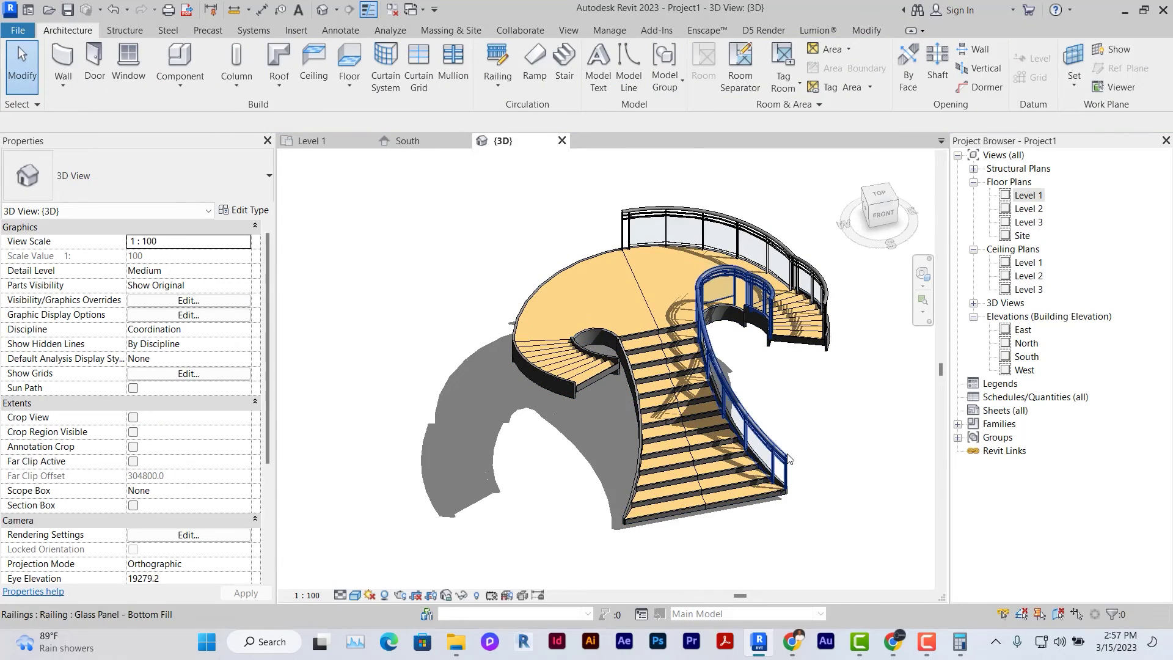
# Mirror the right half's inner and outer railings about the stair's central line in the Level 1 plan and return to 3D
pyautogui.click(786, 460)
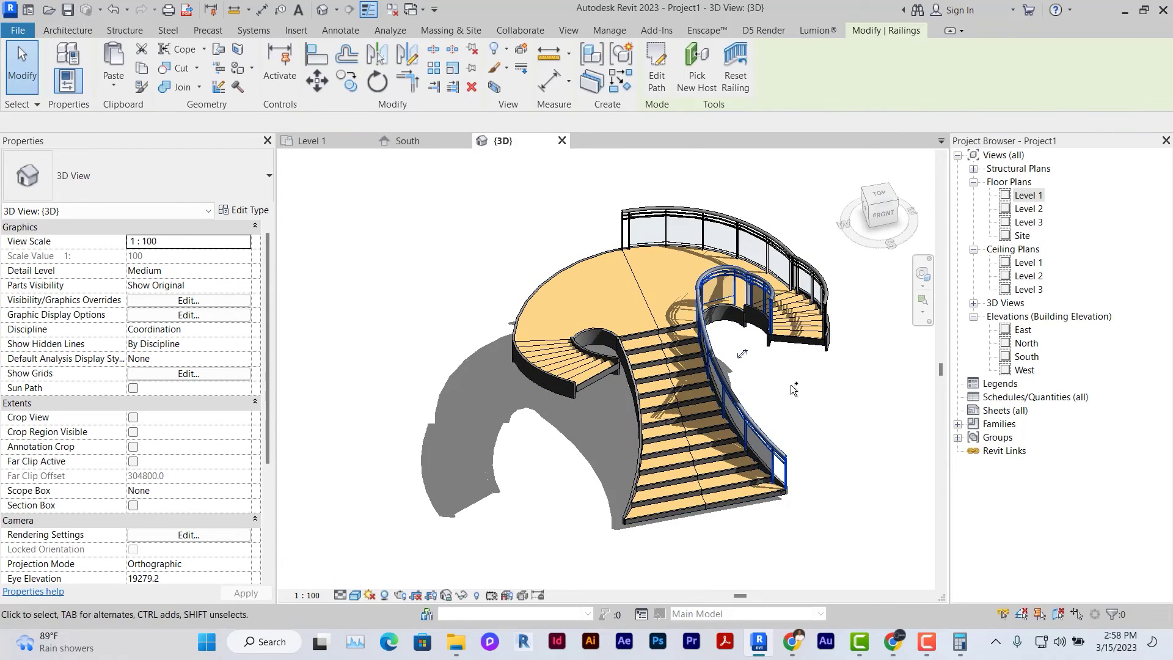
pyautogui.keyDown('ctrl'); pyautogui.click(810, 266); pyautogui.keyUp('ctrl')
pyautogui.doubleClick(1029, 196)
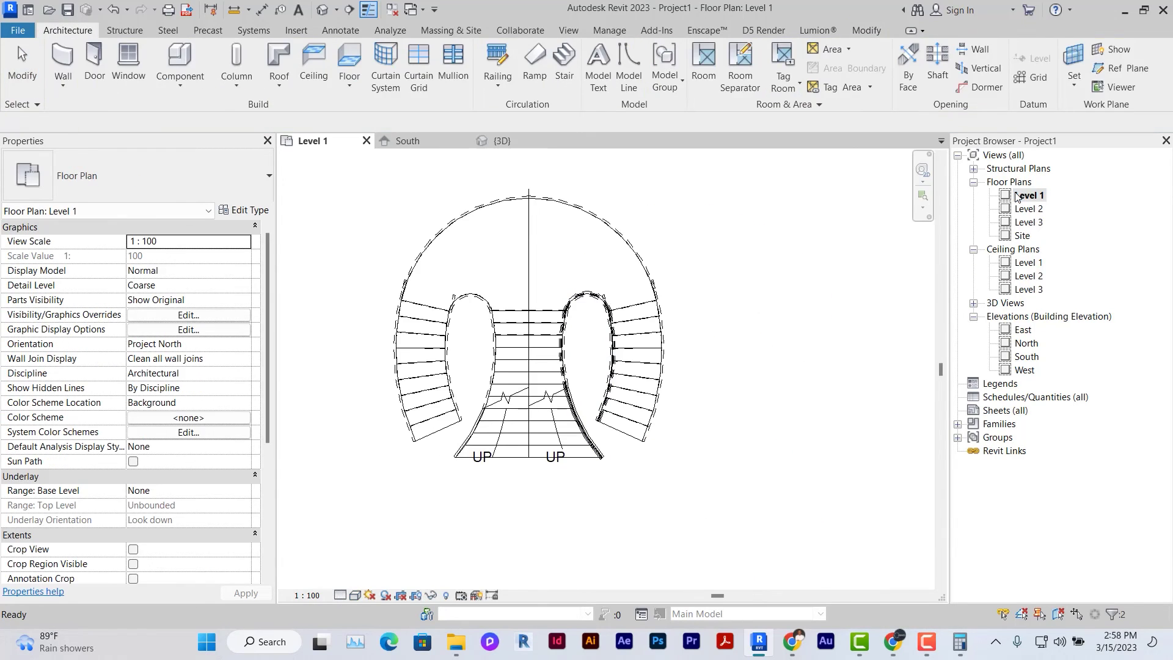
pyautogui.hotkey('ctrl', 'Left')
pyautogui.click(377, 55)
pyautogui.click(528, 256)
pyautogui.click(323, 9)
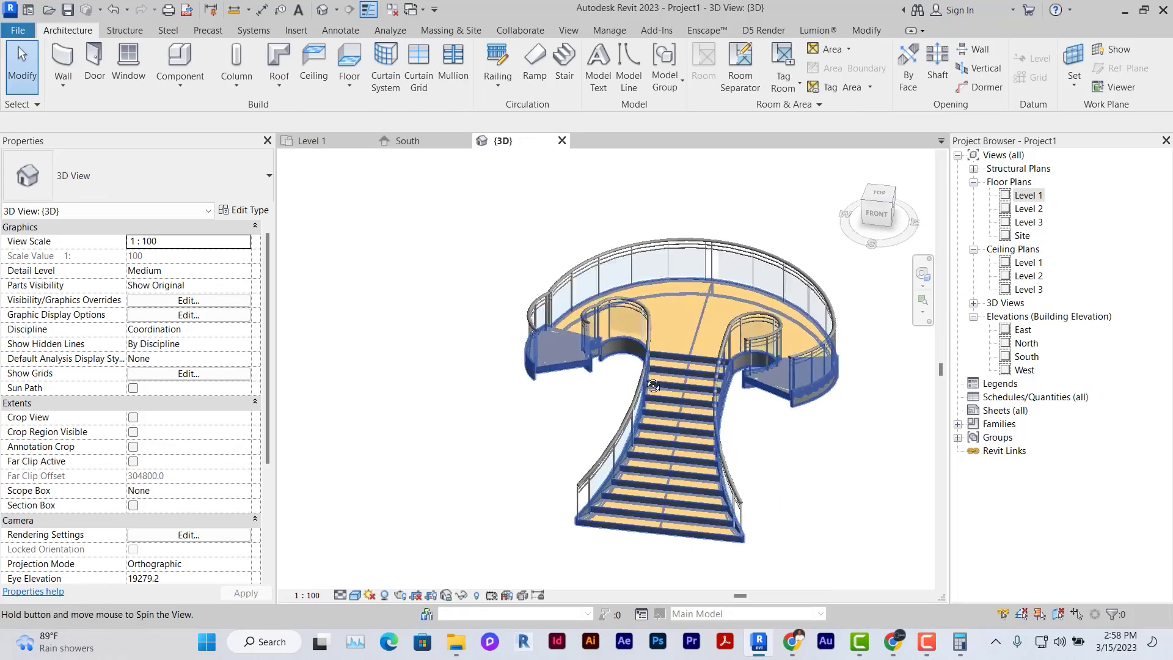